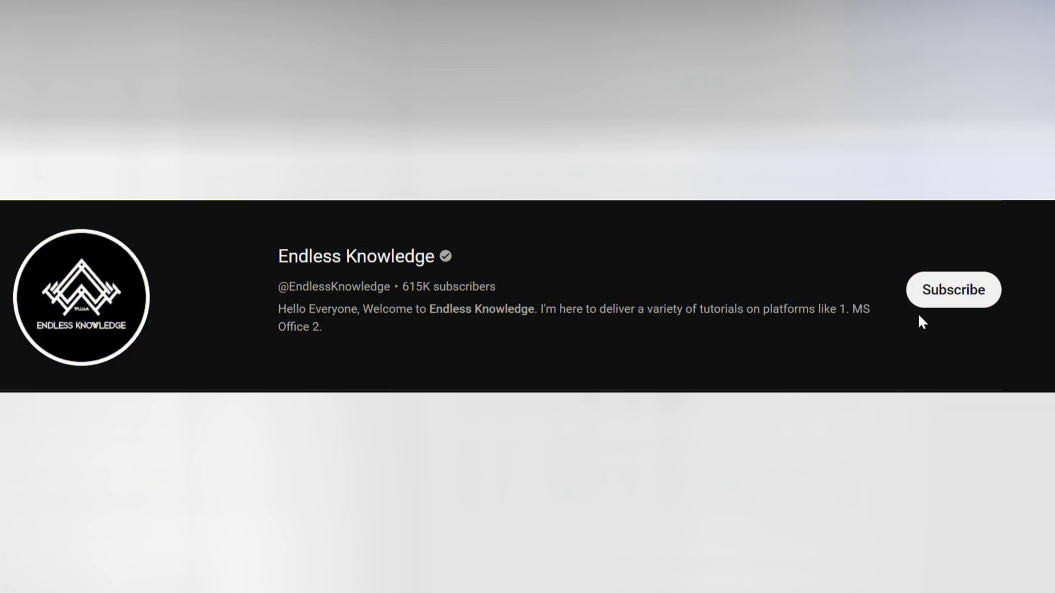
click(930, 301)
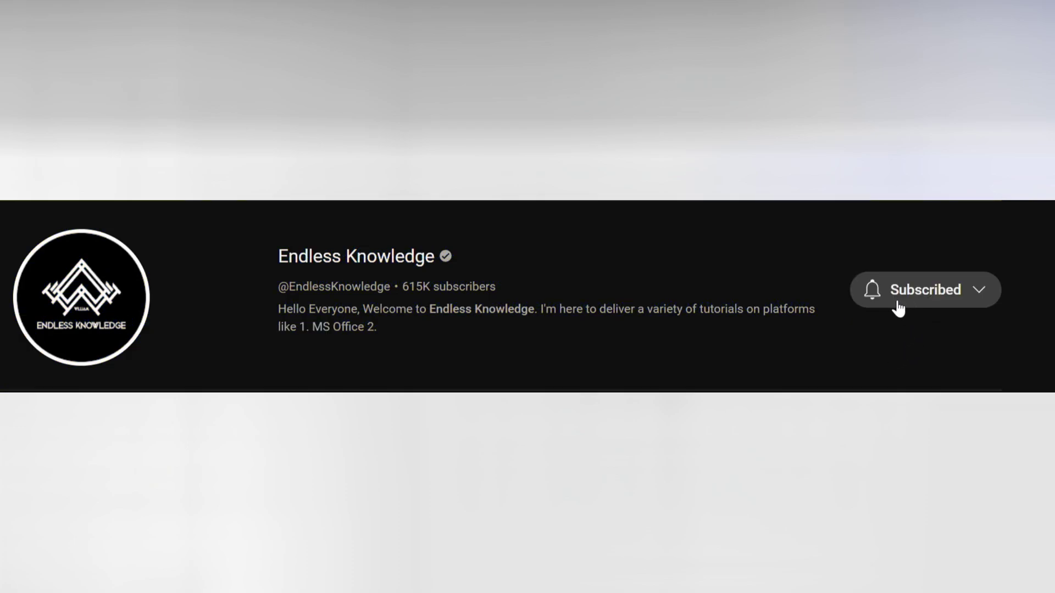
click(872, 295)
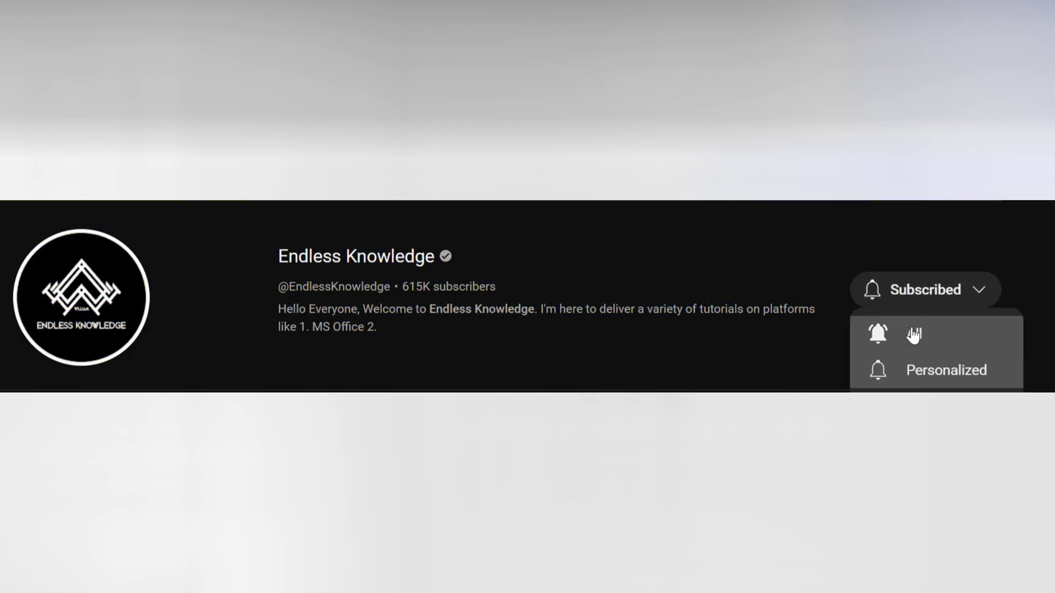
click(935, 340)
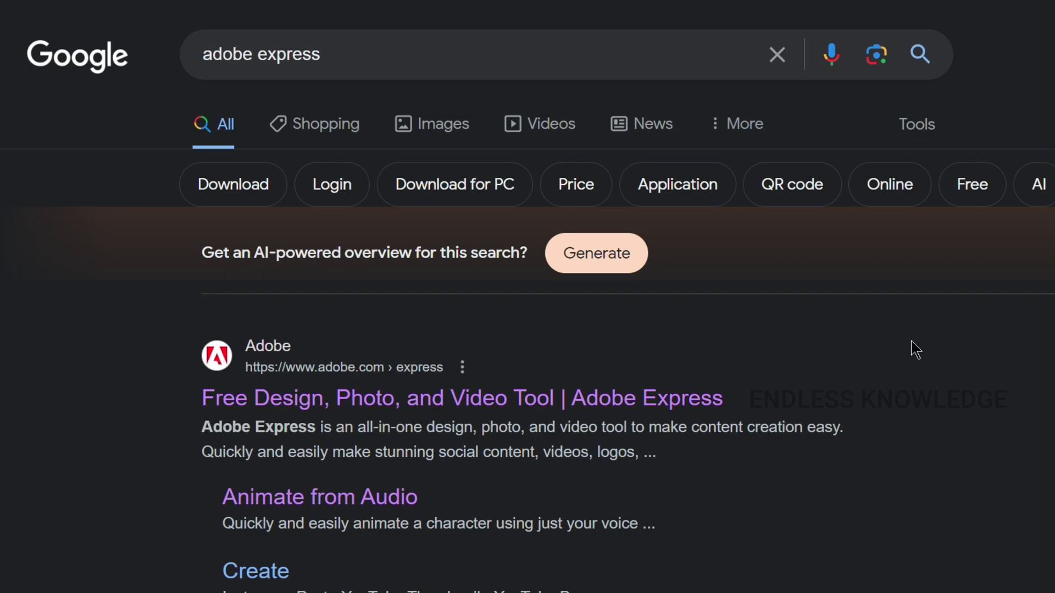
Open the Adobe Express site from the search results and launch its Edit PDF quick action
click(587, 403)
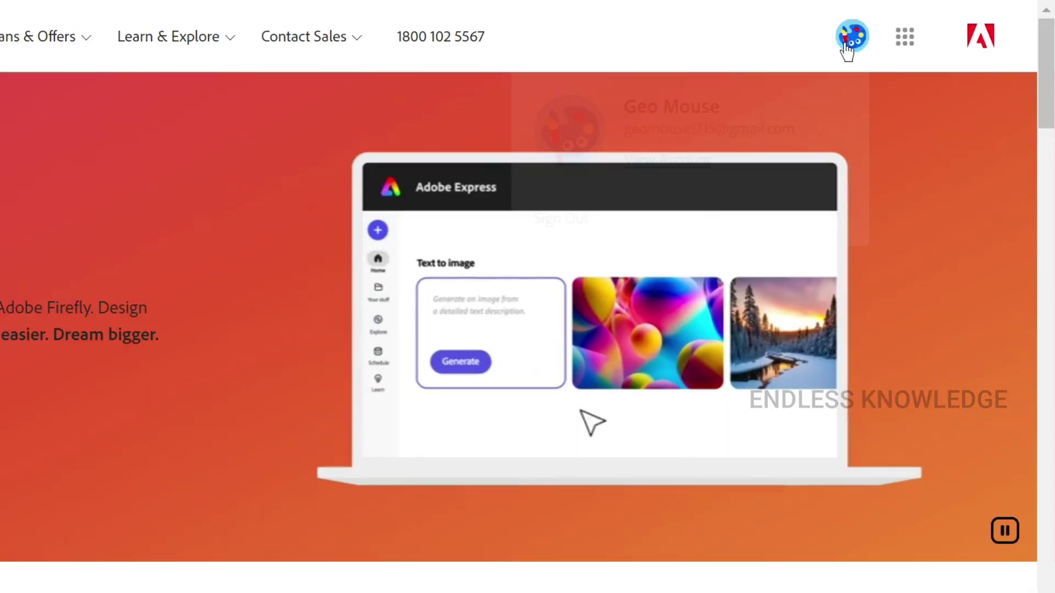
click(846, 45)
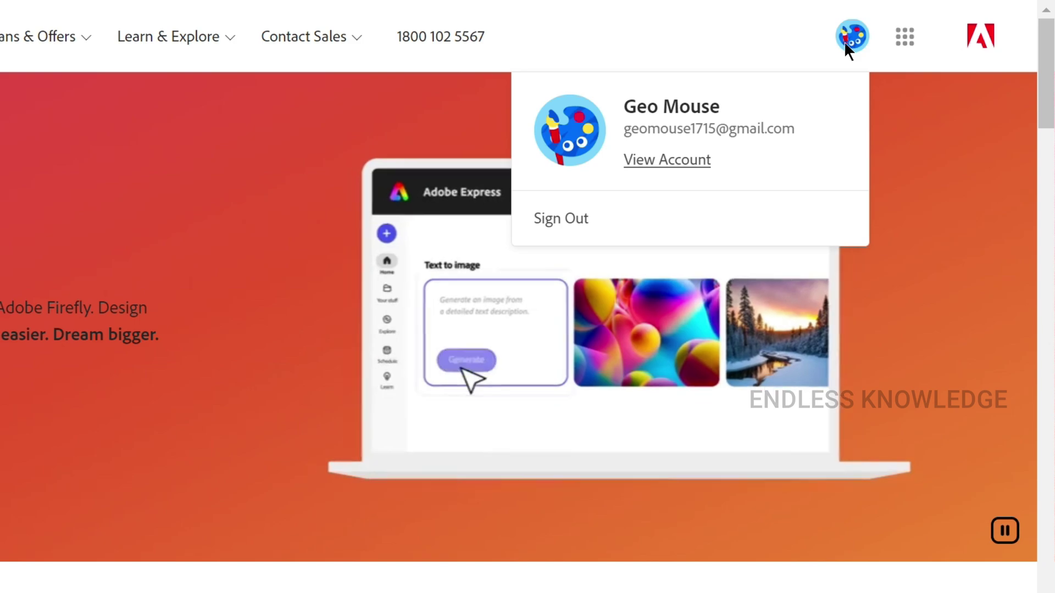
click(848, 48)
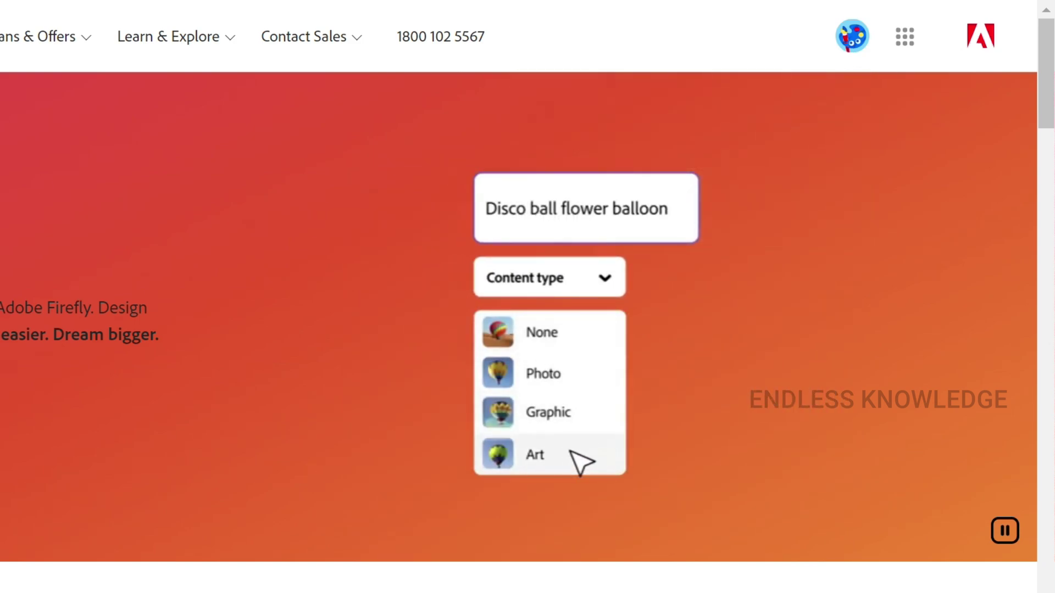
click(0, 44)
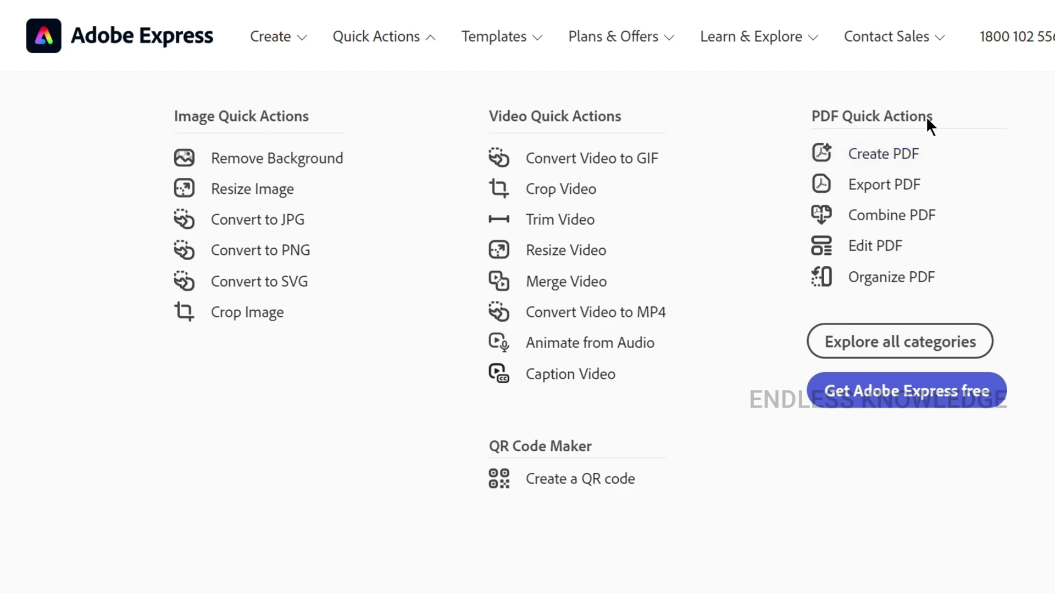
click(864, 247)
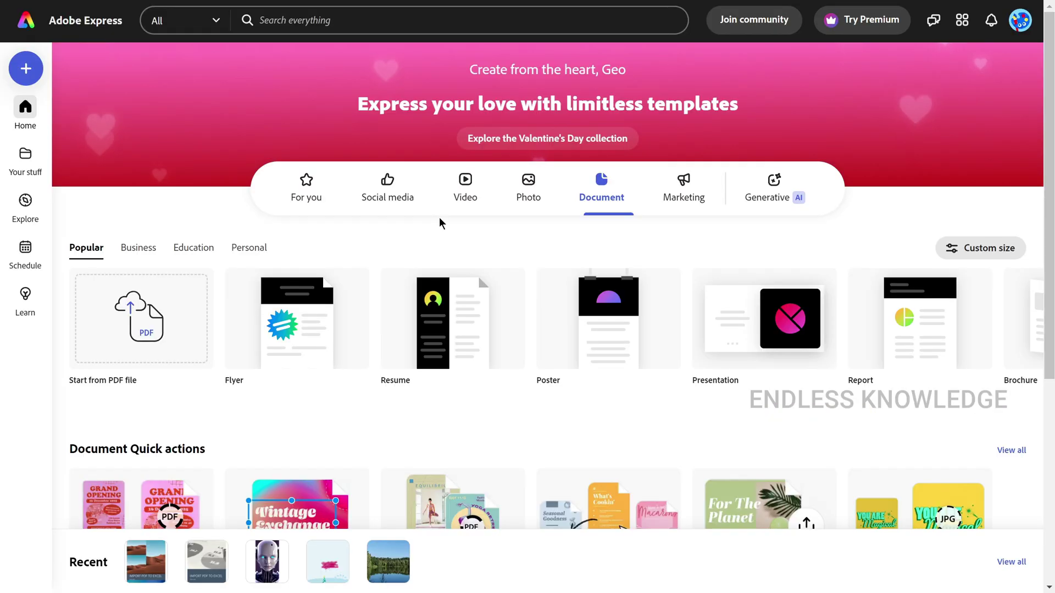
Import Employee Details.pdf from the Desktop as a starting file and open the converted document in the editor
scroll(352, 231, down, 3)
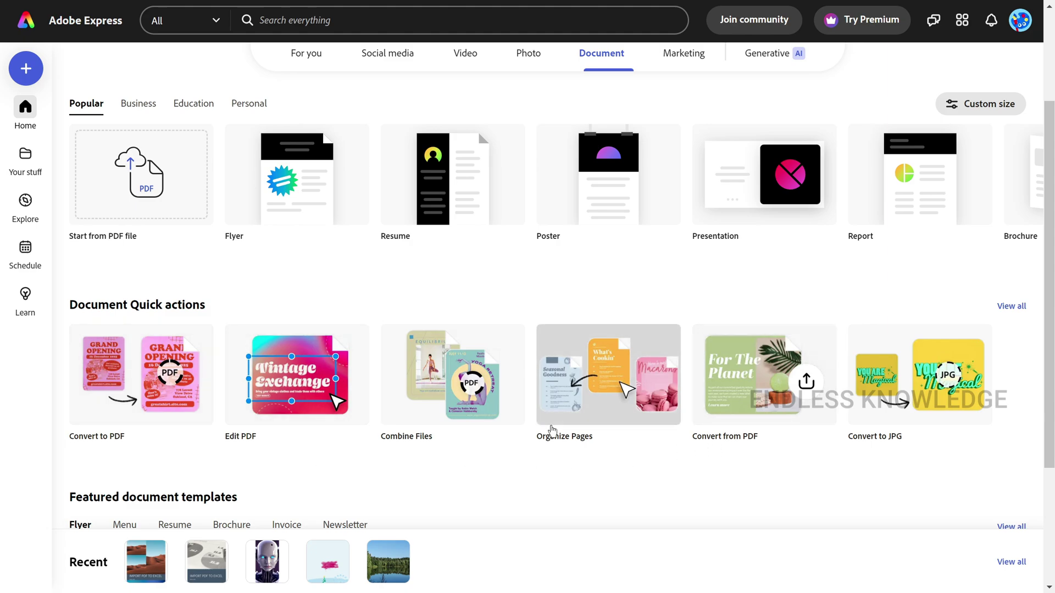
scroll(236, 377, up, 2)
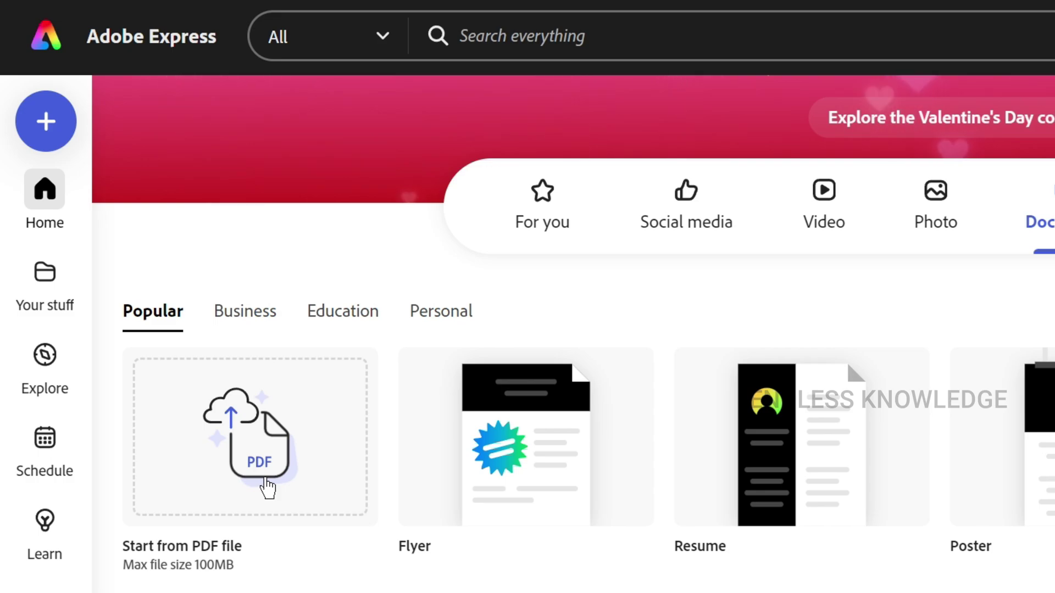
scroll(294, 459, down, 8)
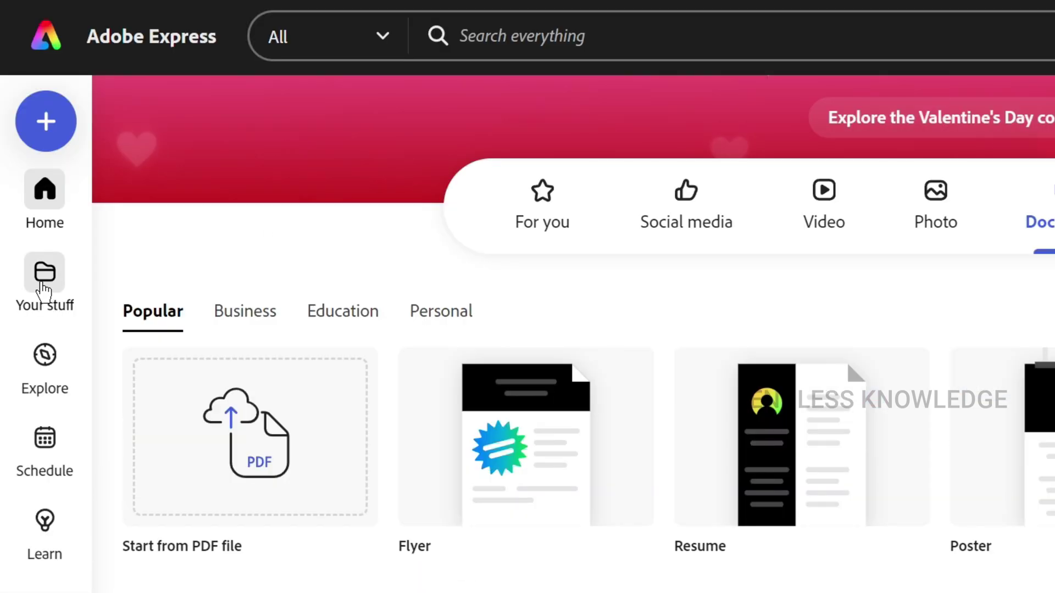
mouse_move(43, 285)
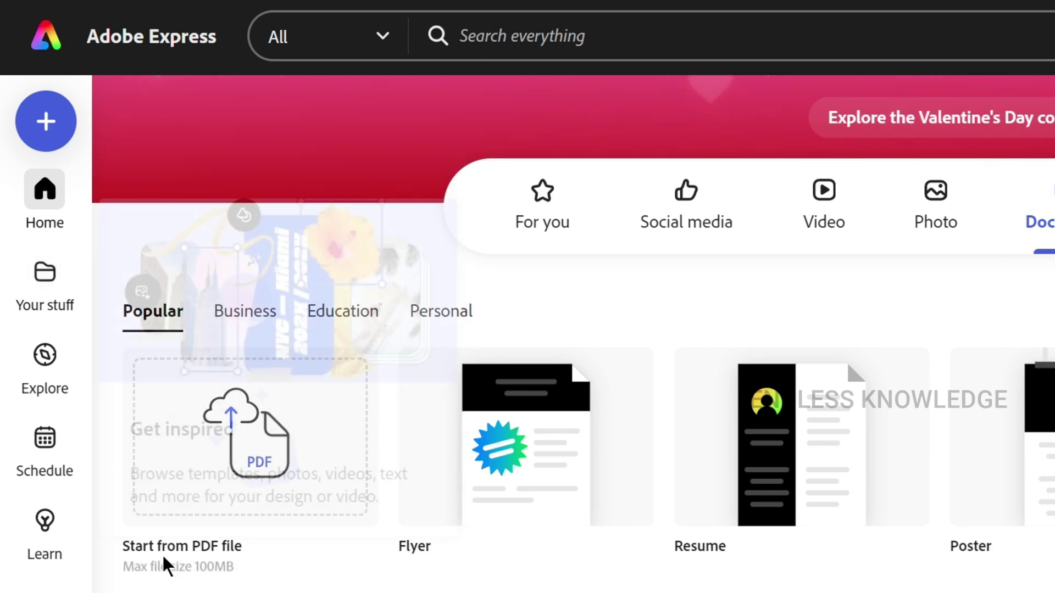
click(274, 456)
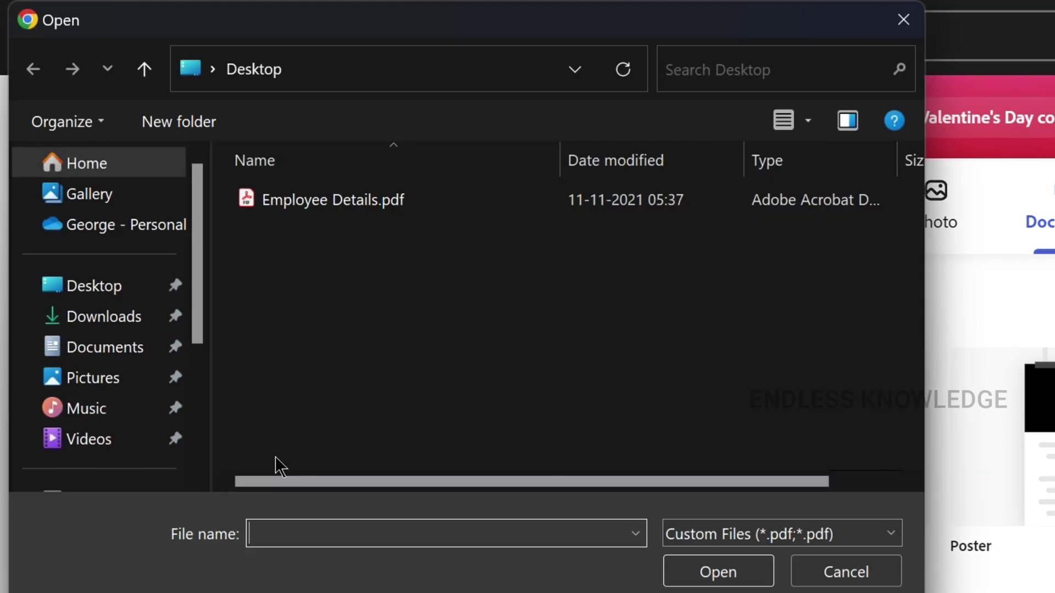
click(324, 206)
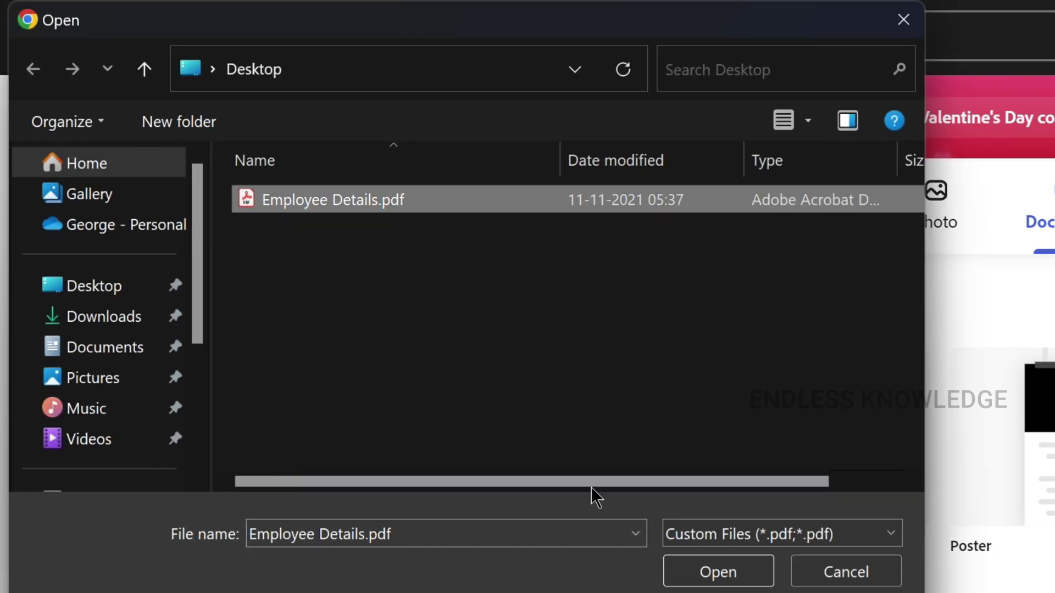
click(736, 577)
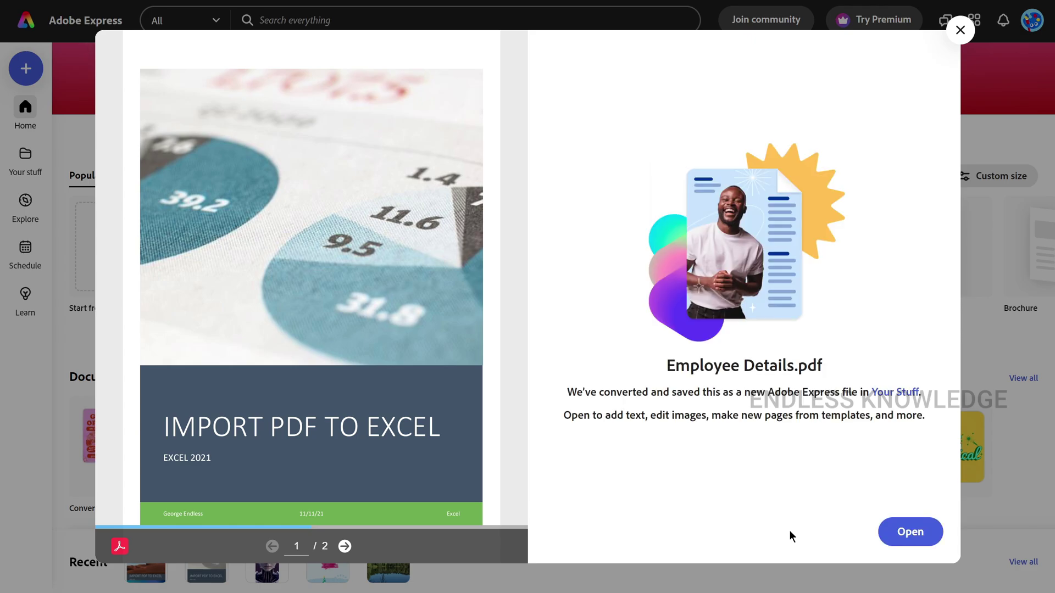
click(910, 532)
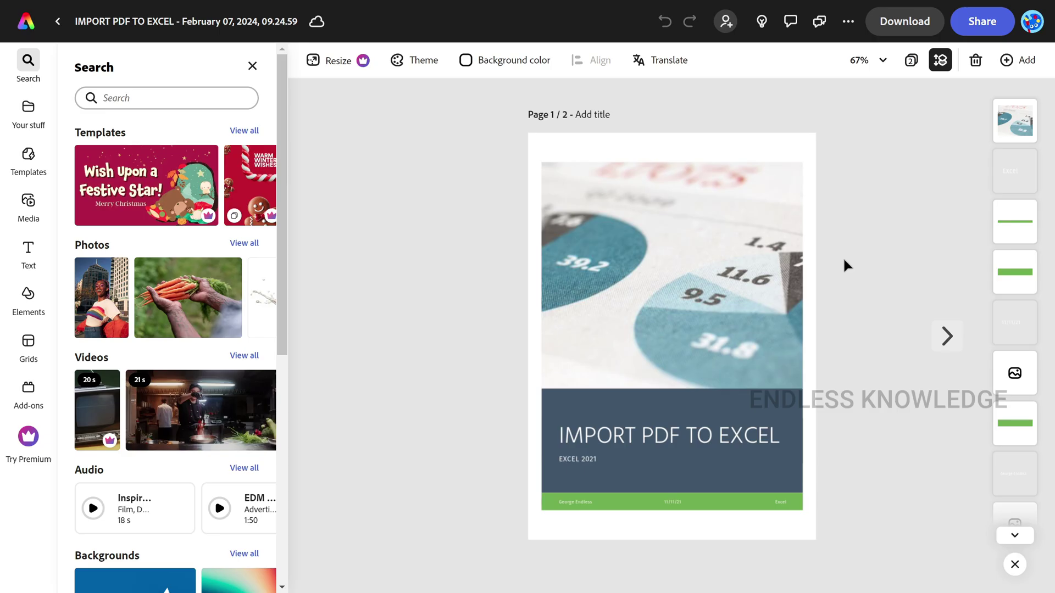
Add a blank page of the same size after the cover page and duplicate it in the all-pages view
click(945, 335)
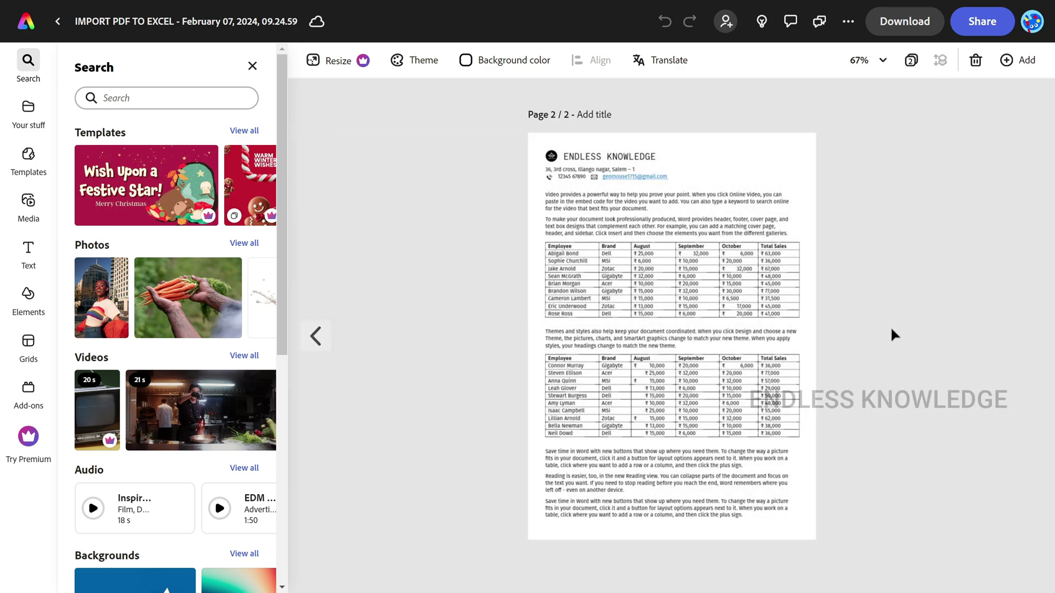
click(317, 335)
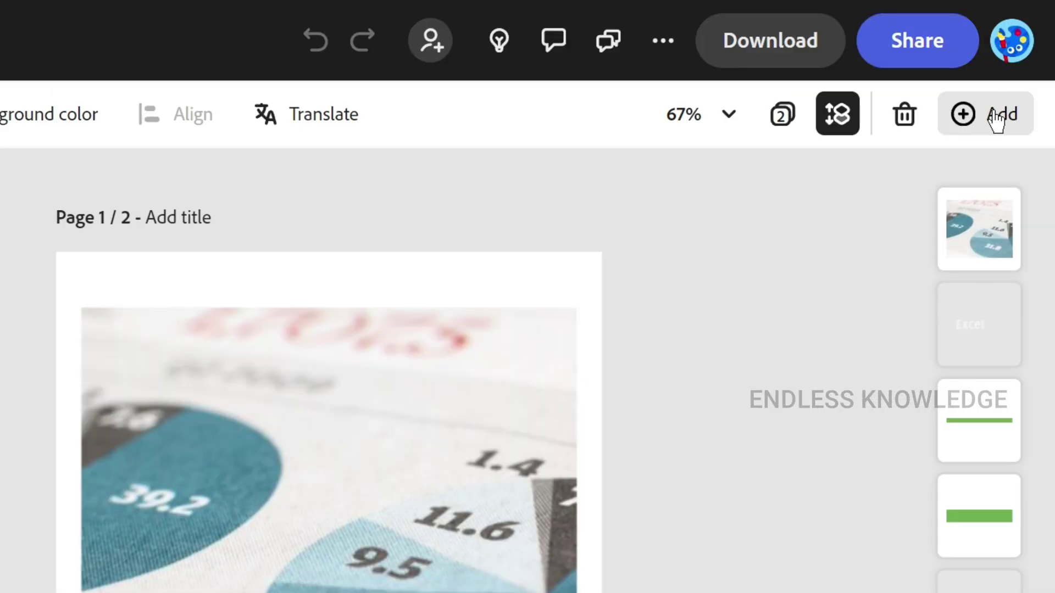
click(993, 113)
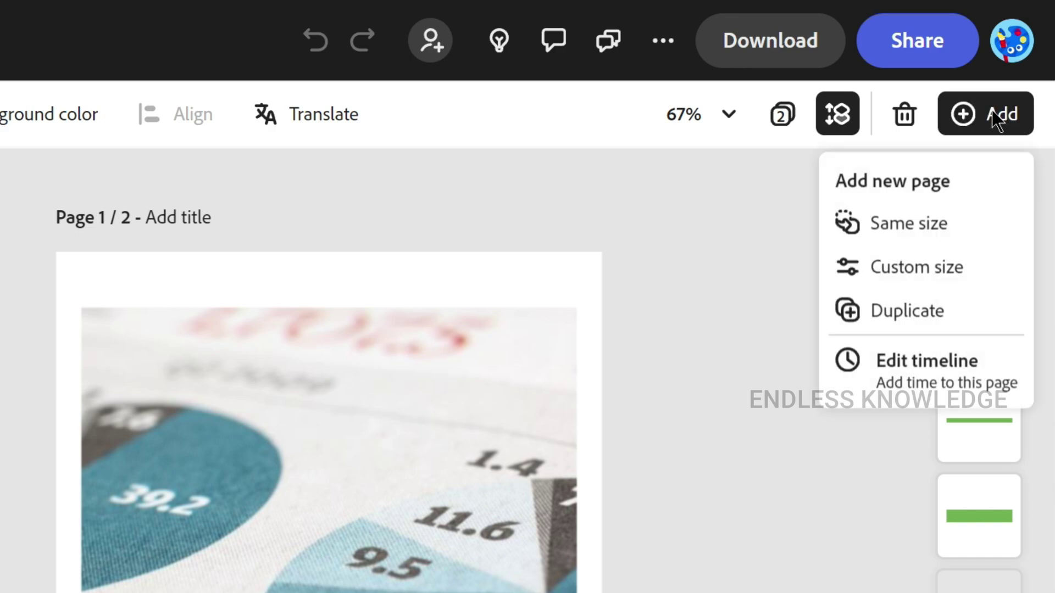
click(937, 224)
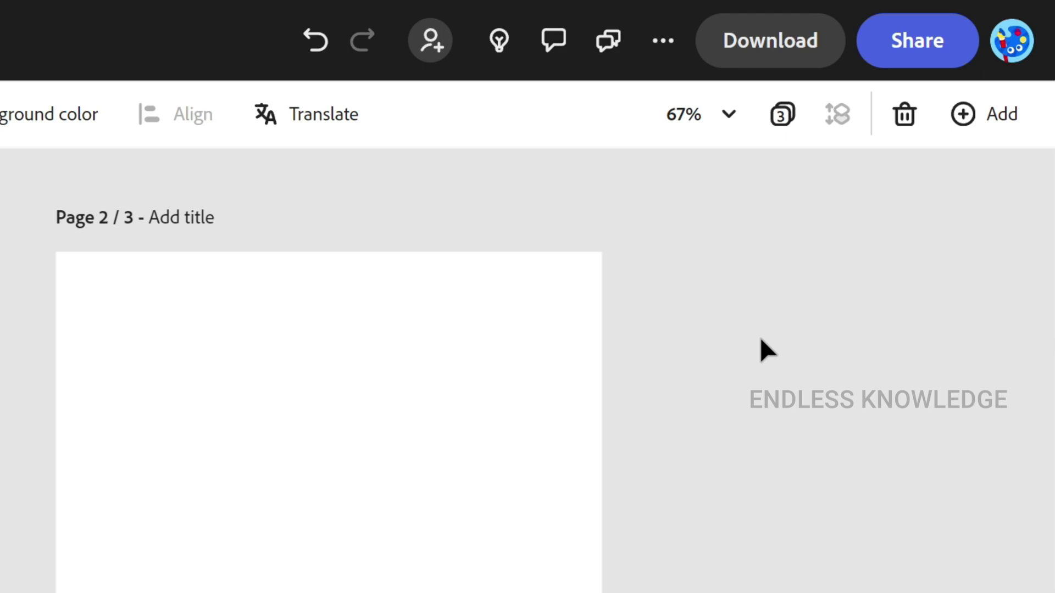
click(780, 116)
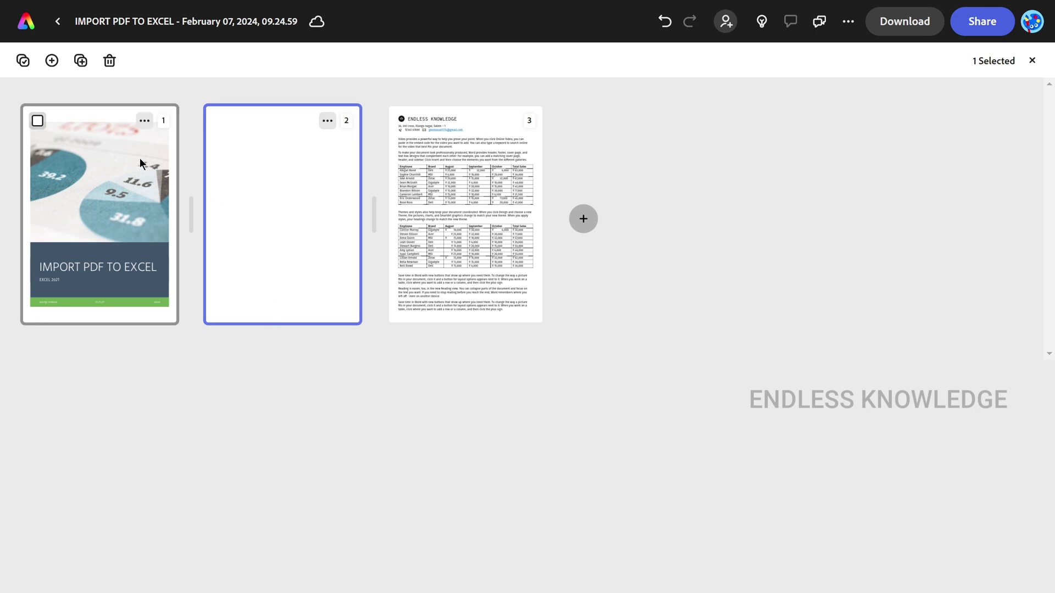
click(80, 60)
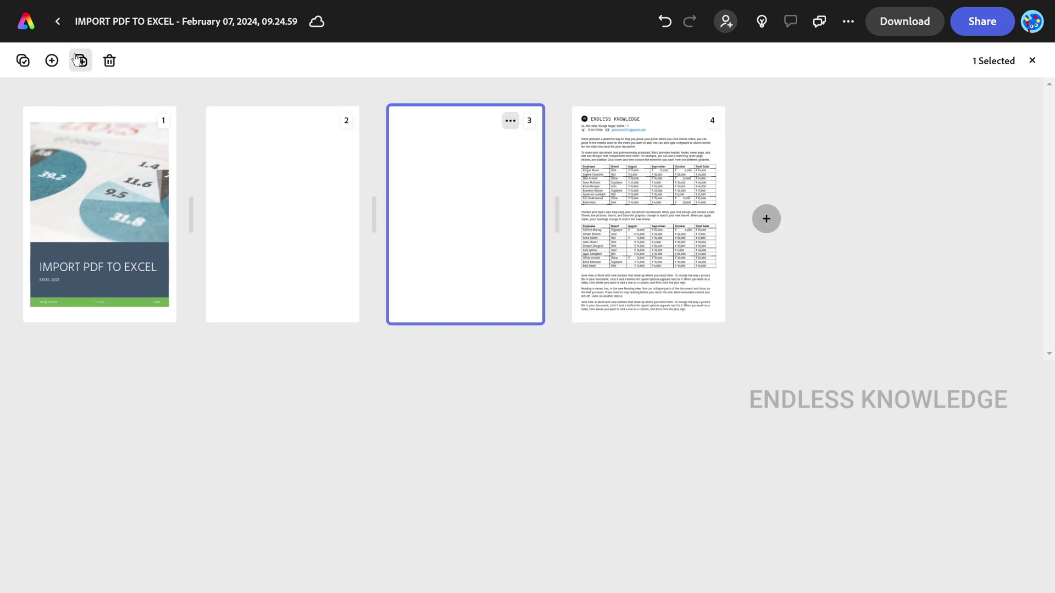
Select all pages in the overview and deselect the first three
click(26, 67)
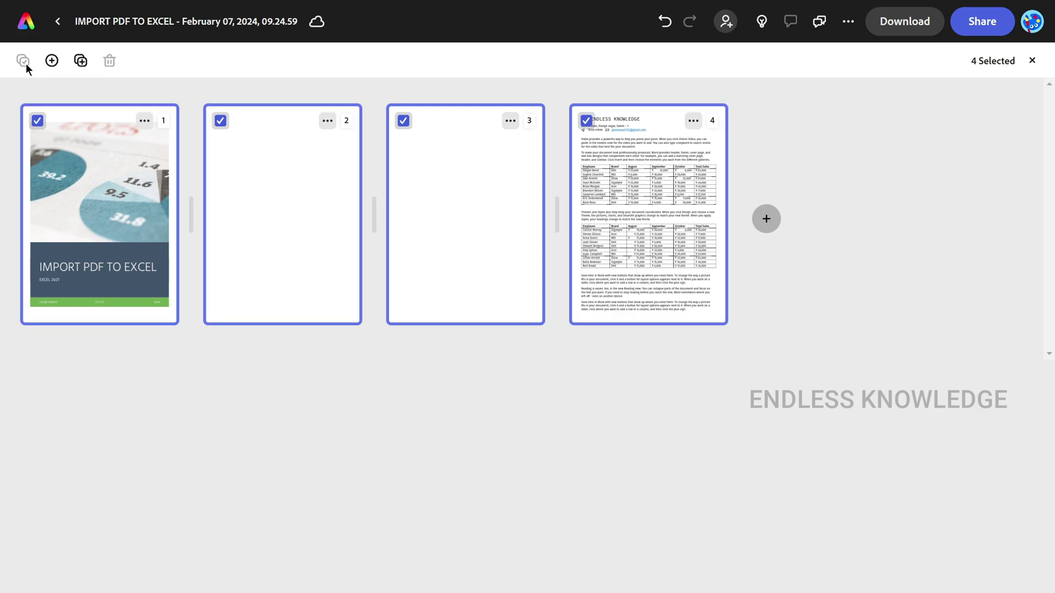
click(35, 125)
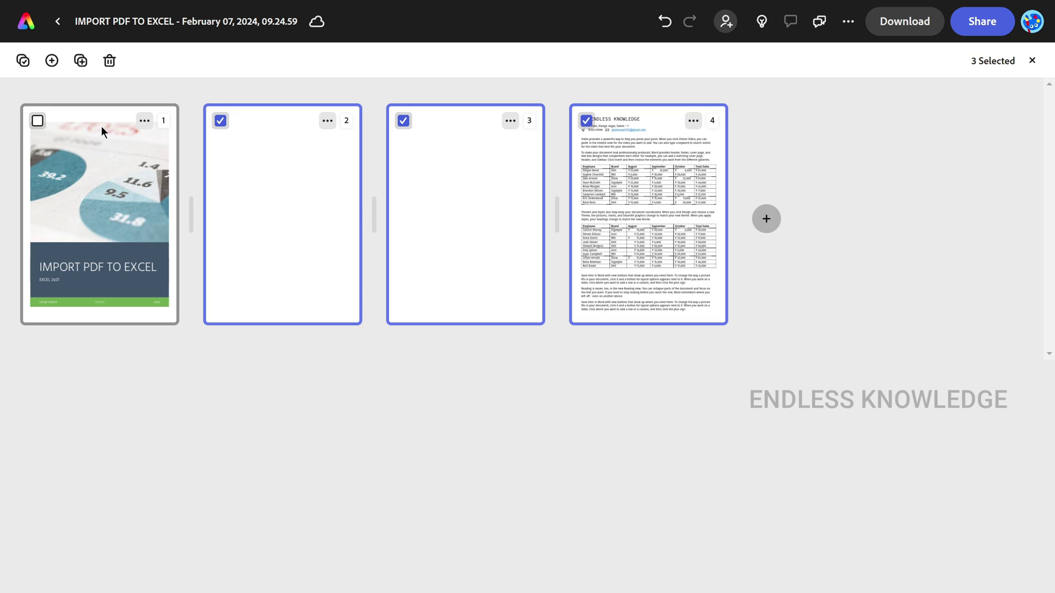
click(221, 122)
click(404, 122)
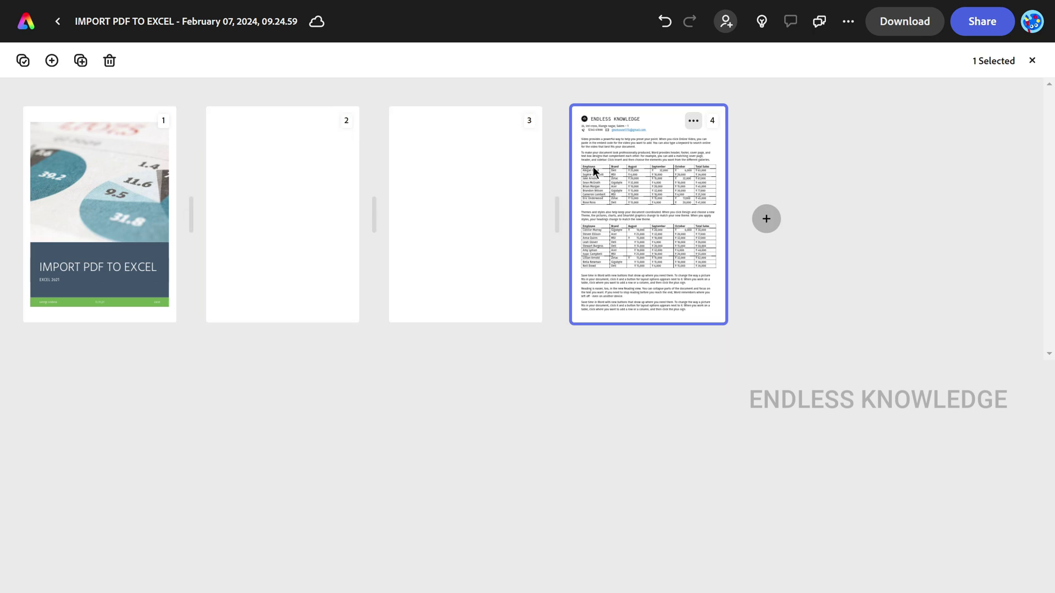
Reorder the pages by moving one blank page to the end and the other blank page before the cover
drag(479, 210, 727, 214)
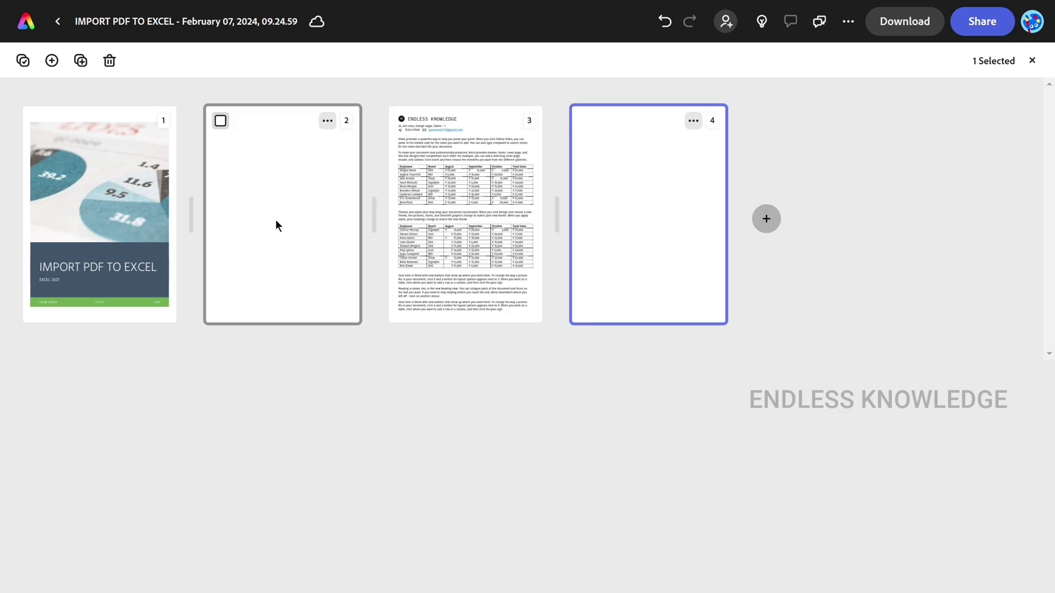
drag(275, 220, 68, 222)
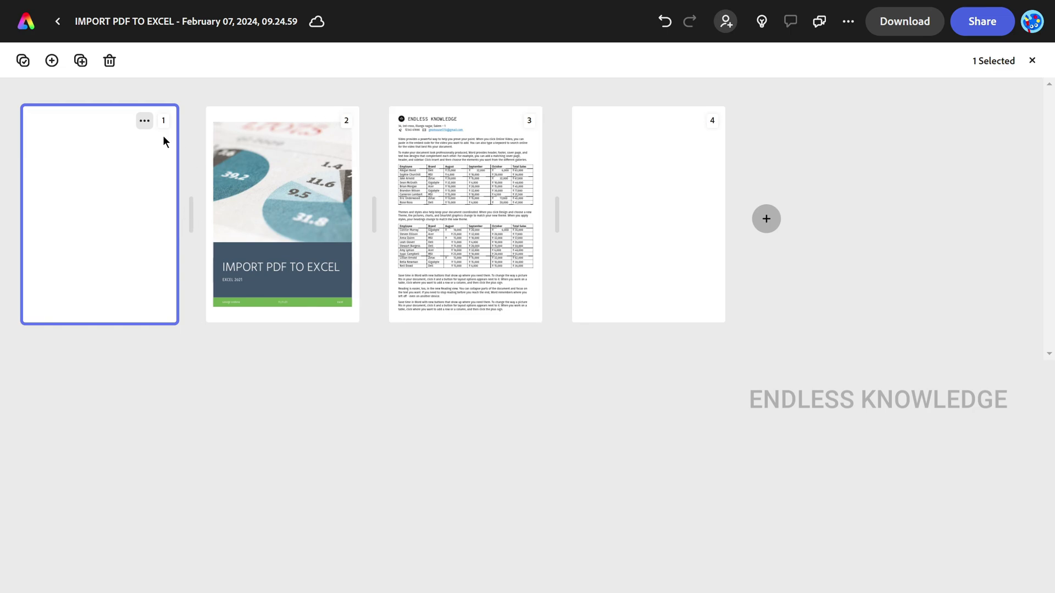
Duplicate the cover page and delete the resulting copy
click(143, 122)
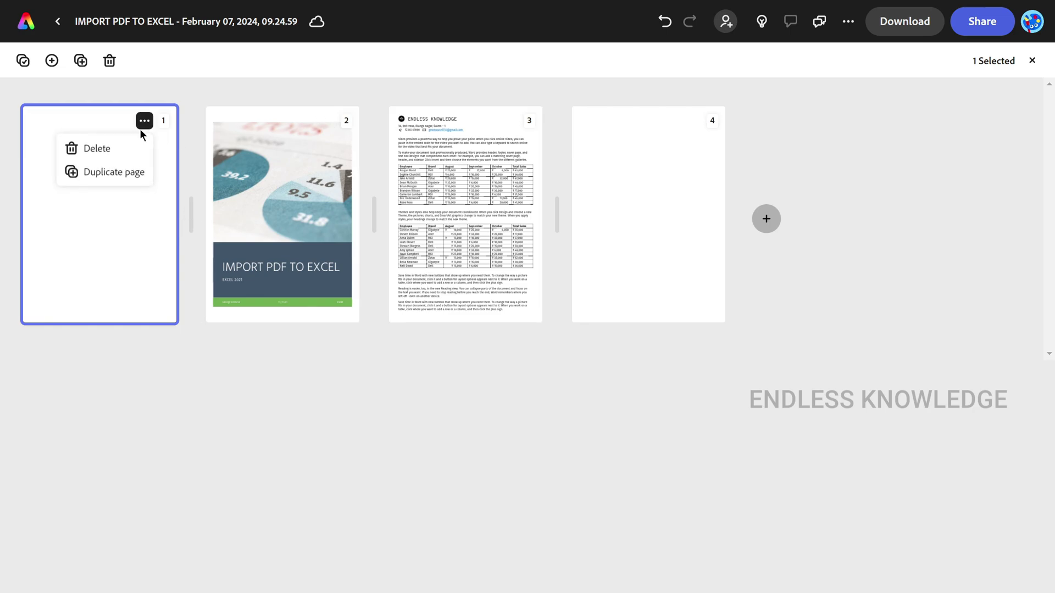
click(311, 147)
click(327, 120)
click(311, 171)
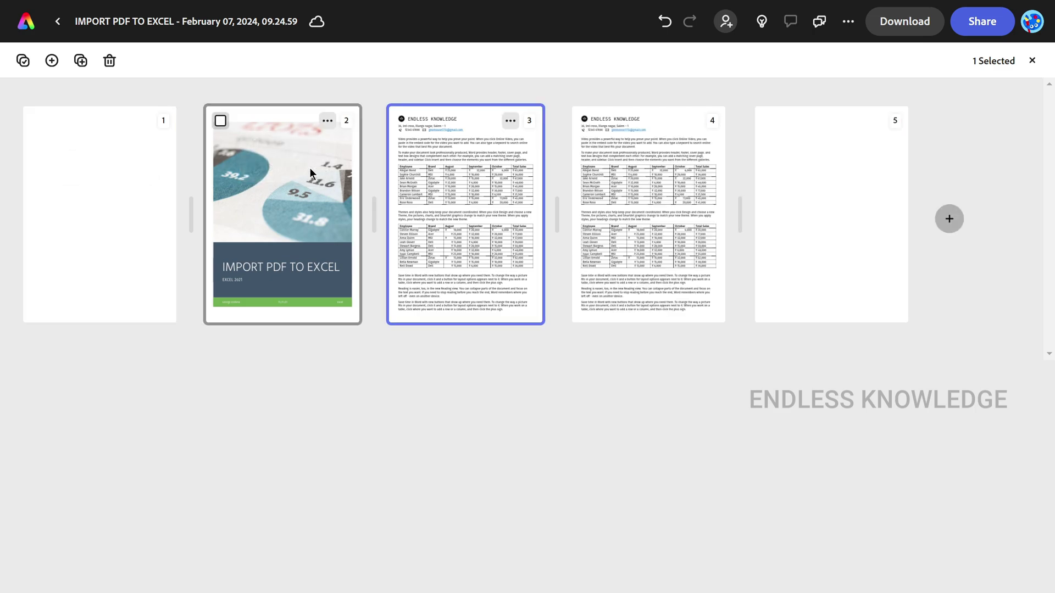
click(503, 122)
click(479, 148)
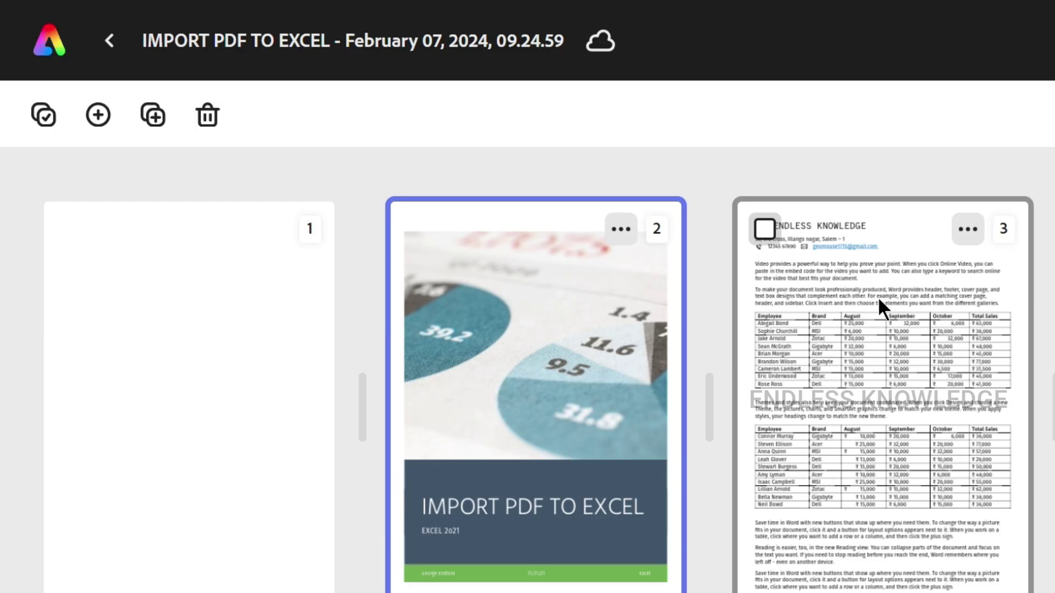
Return to the page editor and delete the blank first page
click(251, 281)
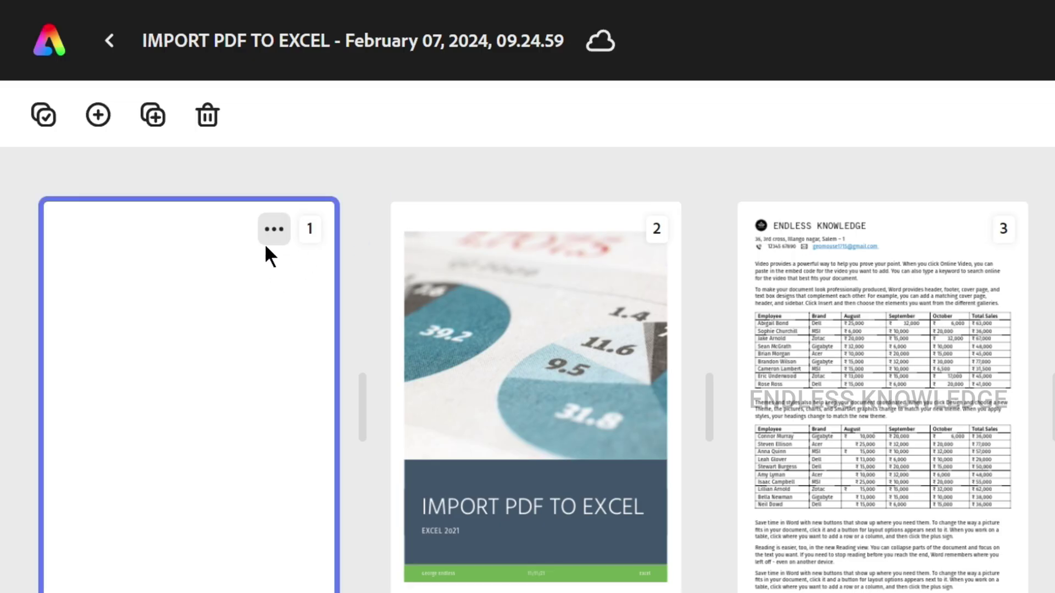
click(273, 230)
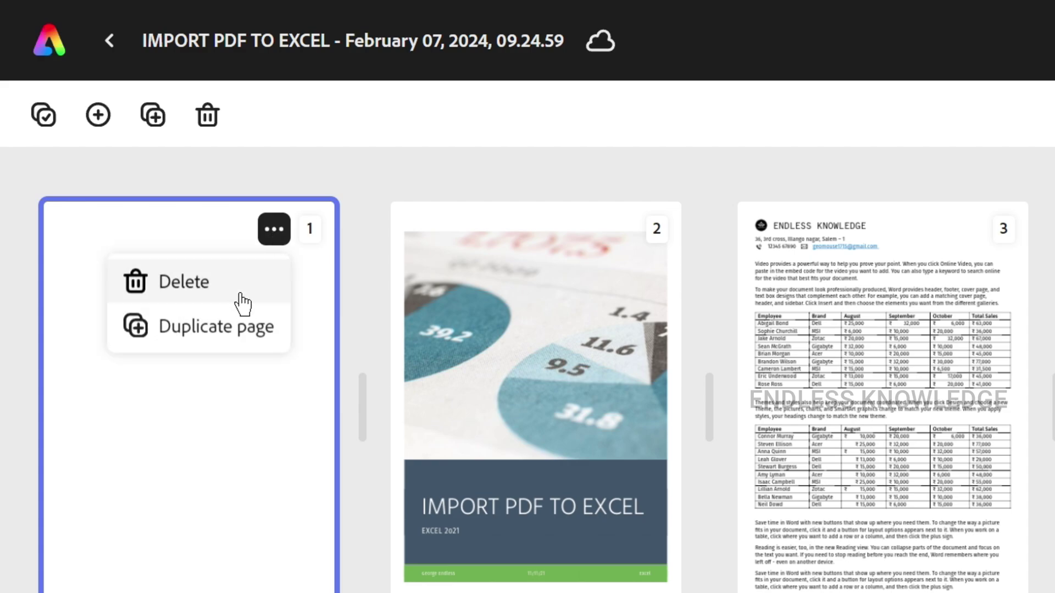
click(208, 223)
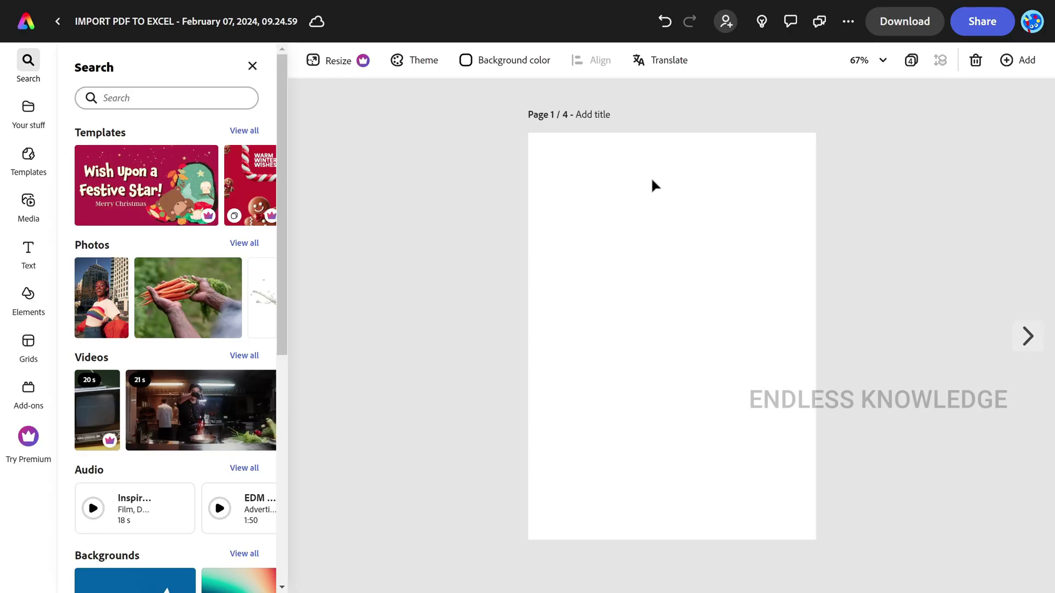
click(975, 59)
Delete the blank last page and return to the cover page
click(946, 337)
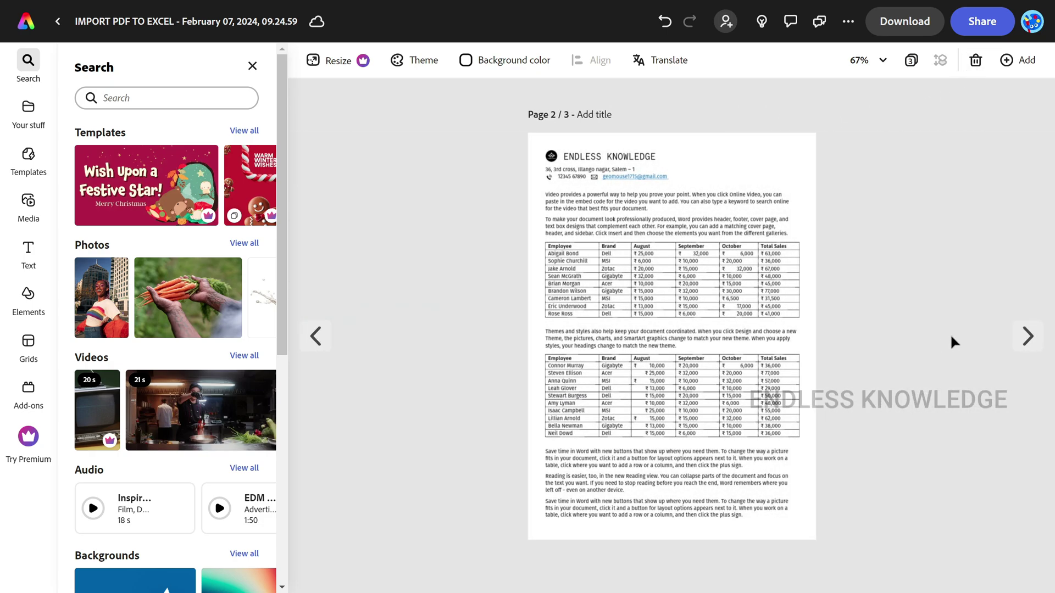
click(1019, 337)
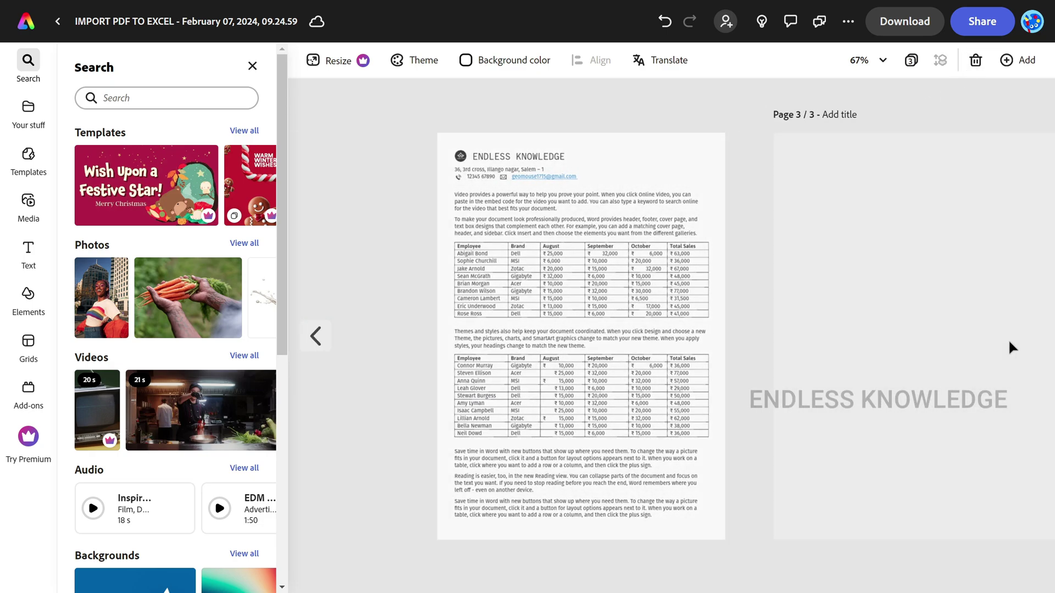
click(976, 62)
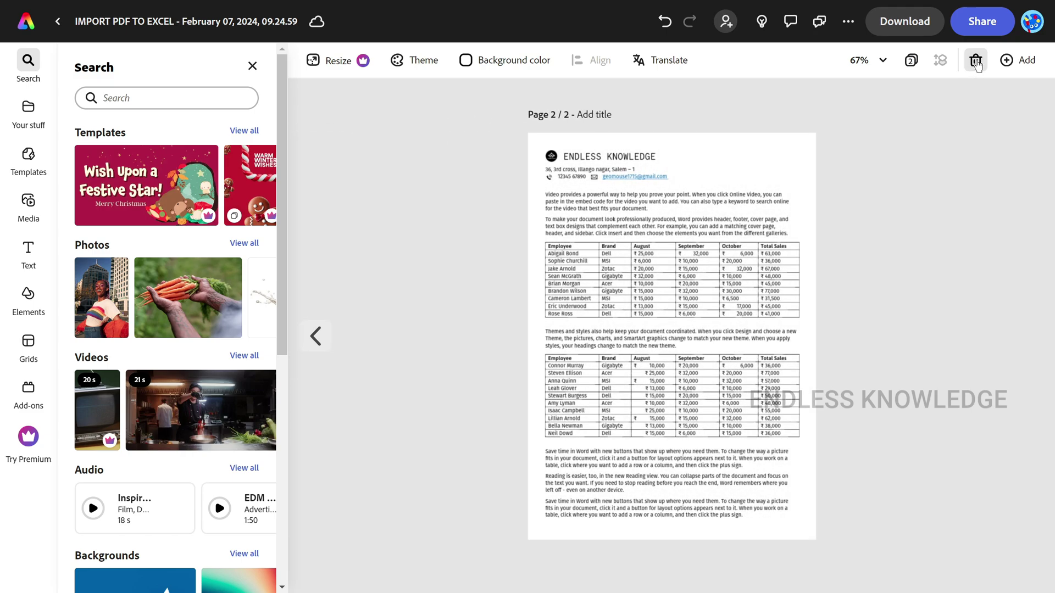
click(311, 341)
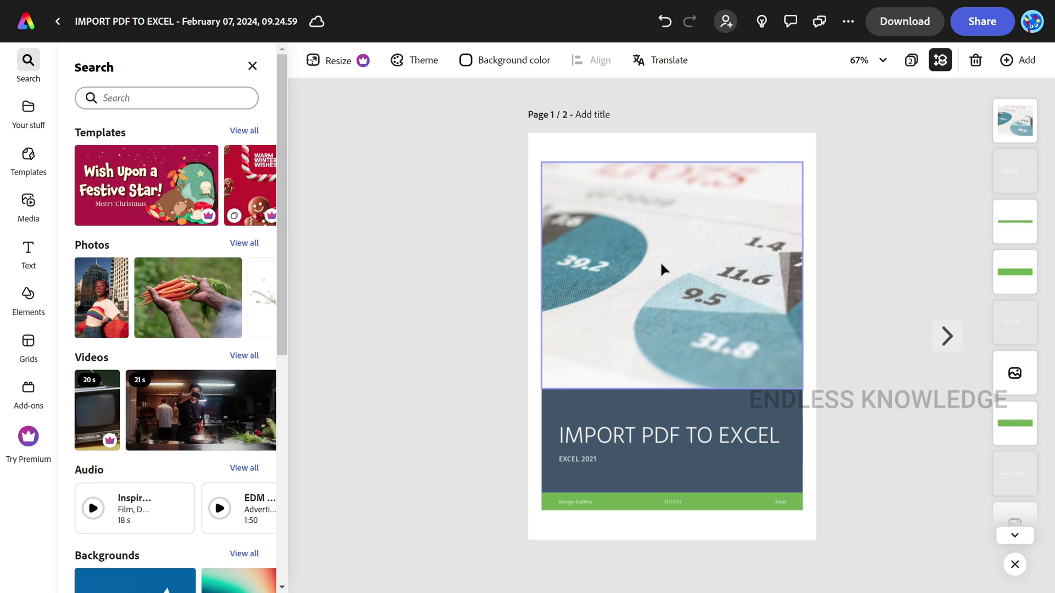
Set the cover page's background to the recommended light teal swatch and change it to the custom teal #458080
scroll(660, 261, up, 3)
scroll(661, 261, down, 5)
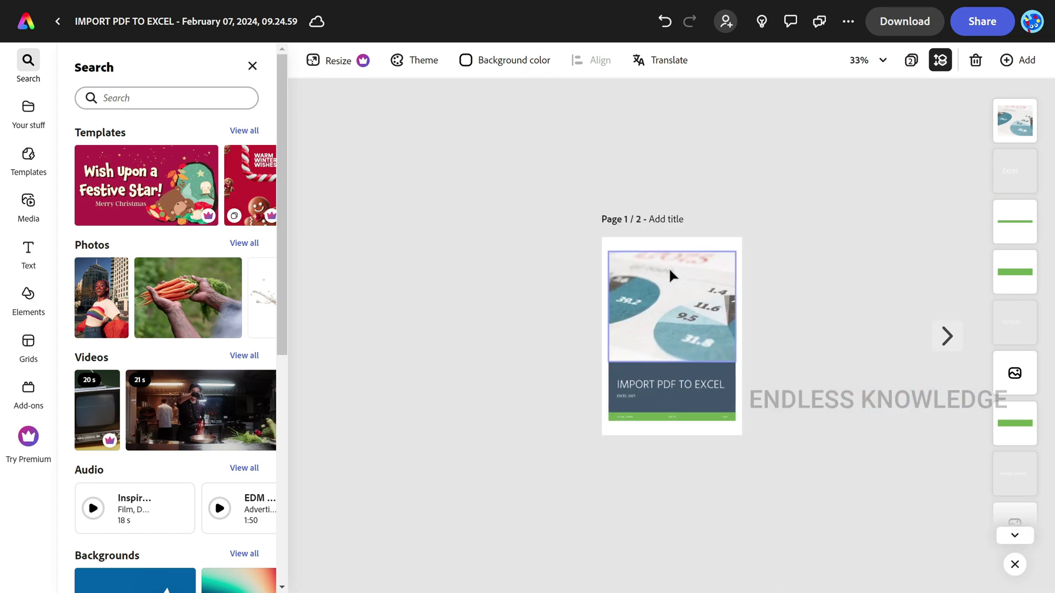
scroll(670, 271, up, 5)
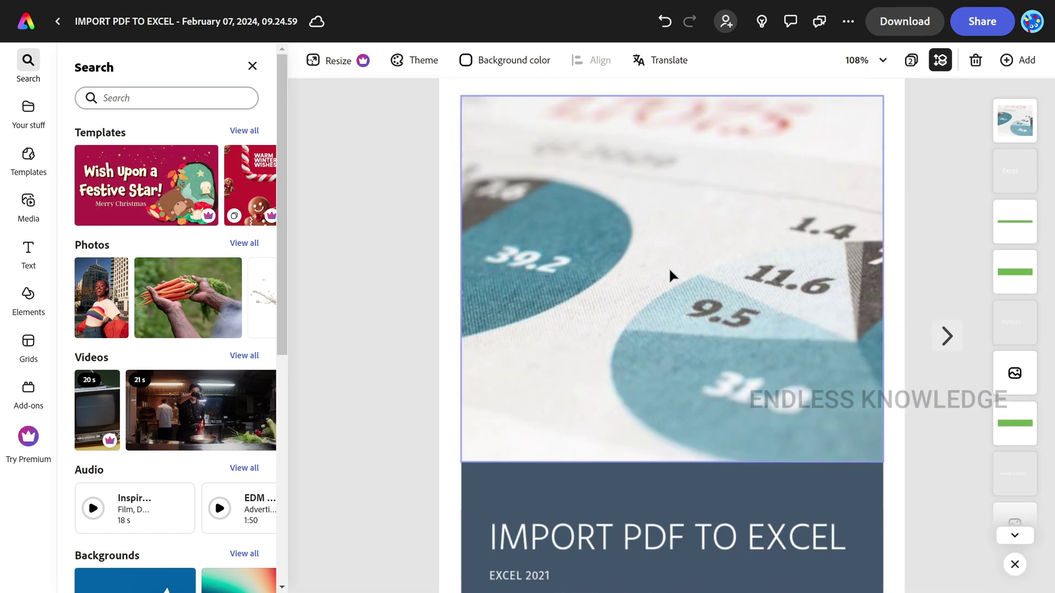
scroll(669, 270, down, 4)
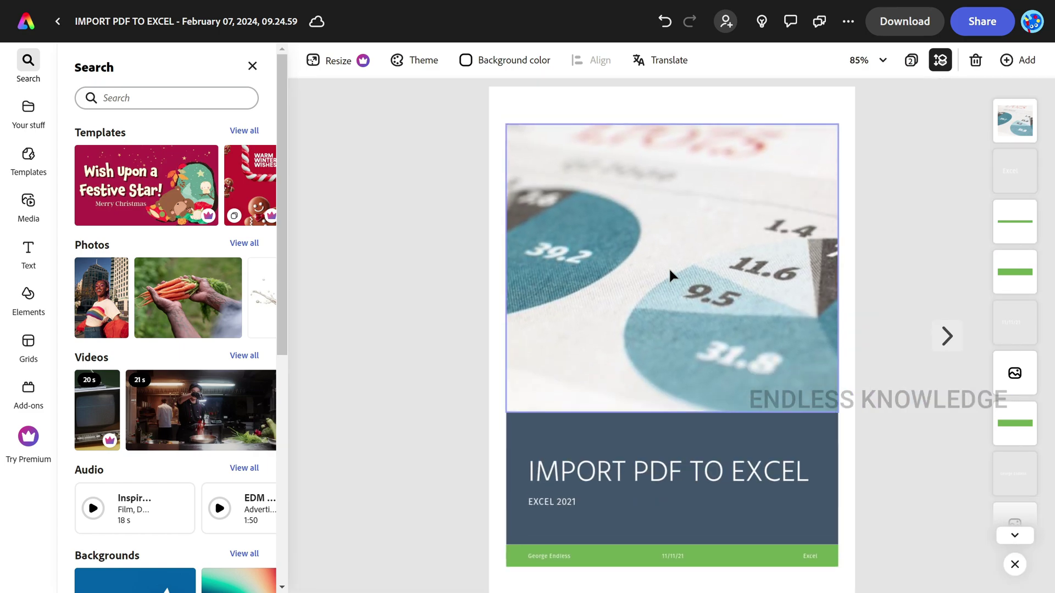
click(529, 65)
click(509, 236)
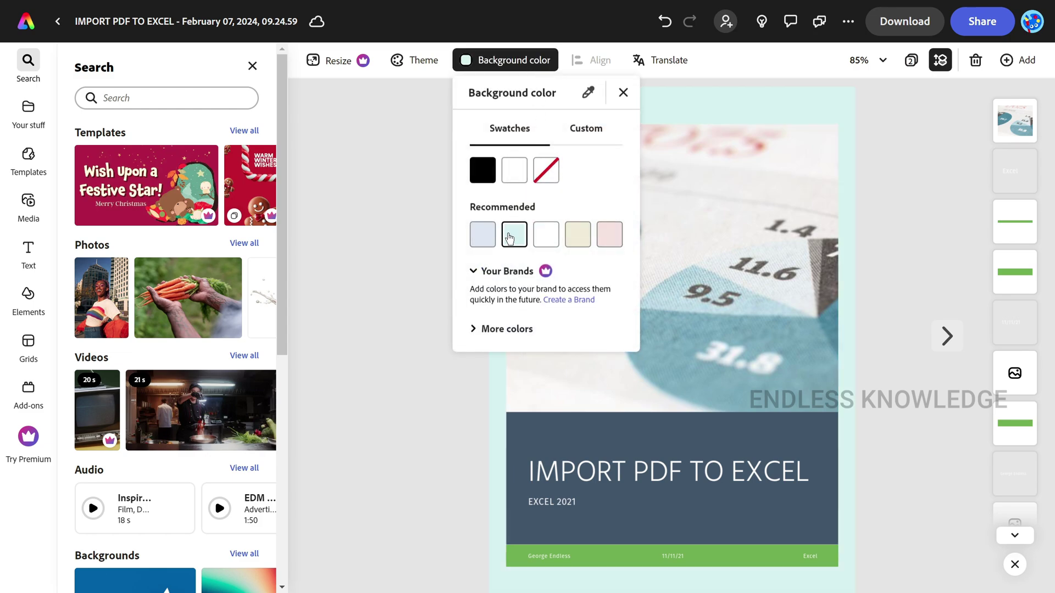
click(574, 126)
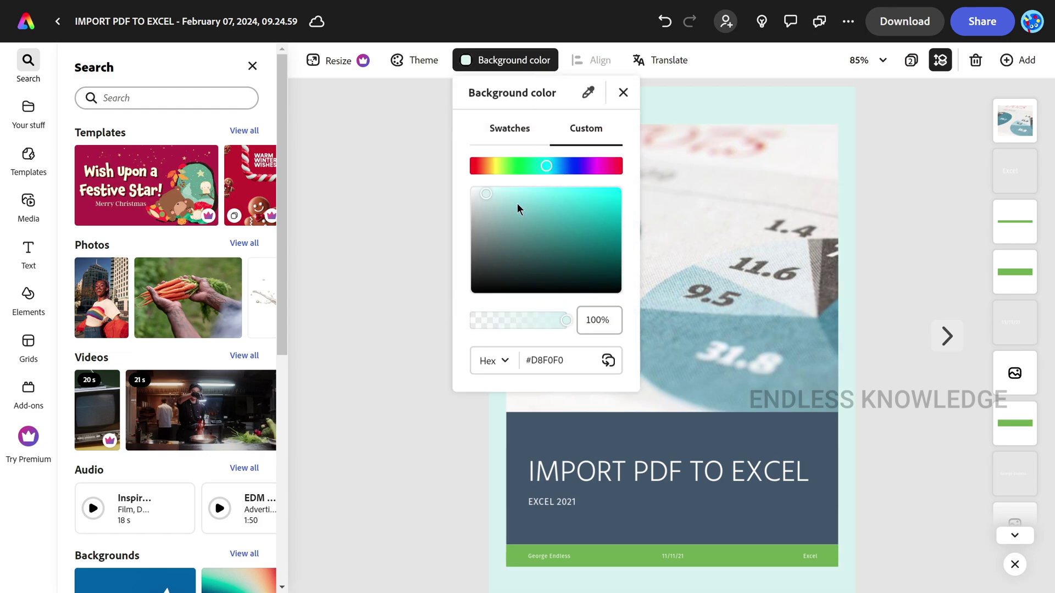
drag(517, 203, 541, 241)
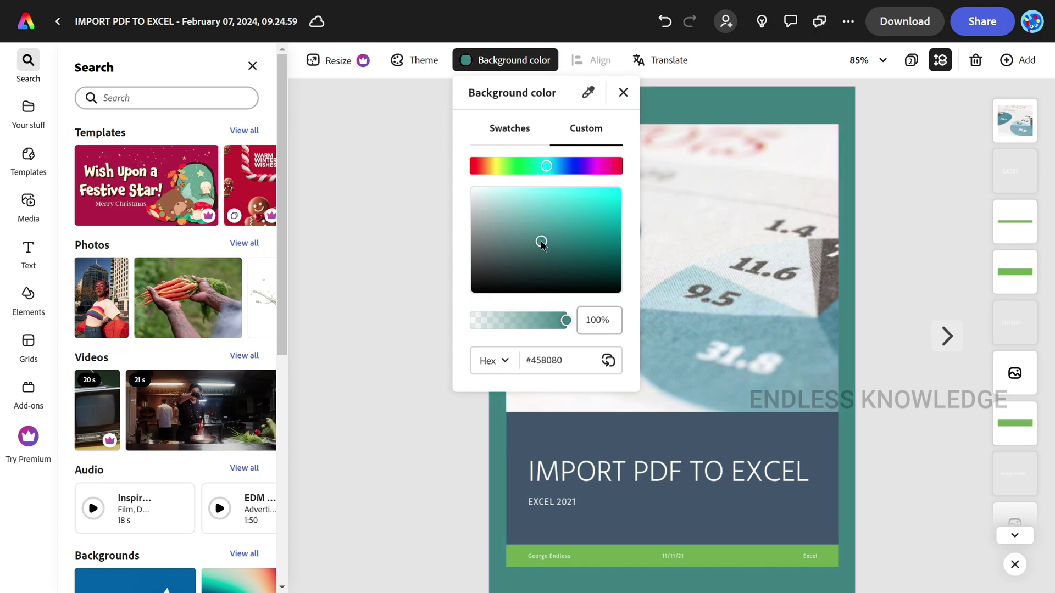
click(623, 94)
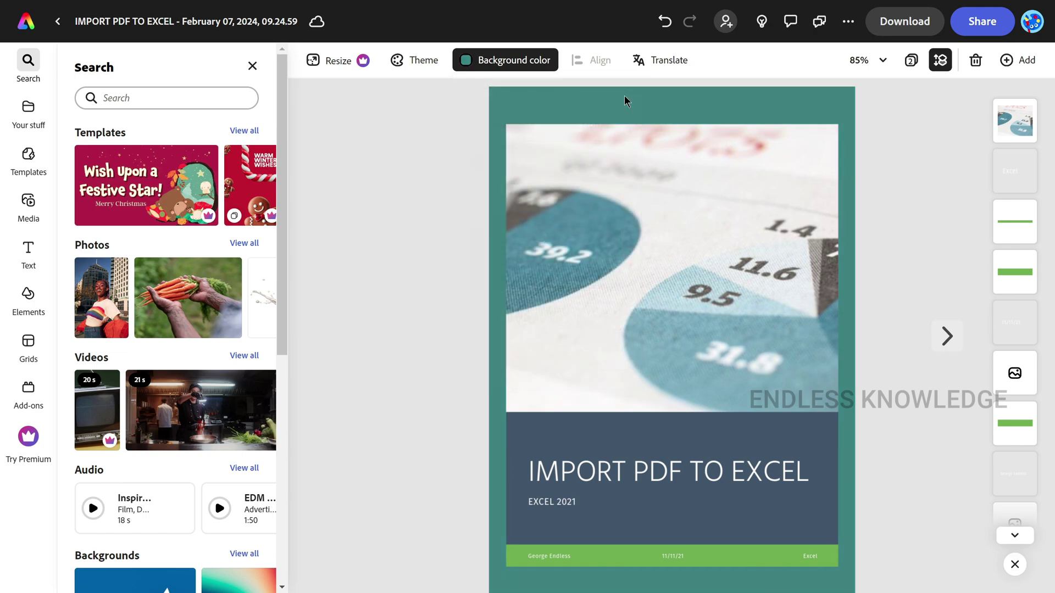
Apply the Classic color theme with tan, brown and coral tones to the cover page
click(424, 62)
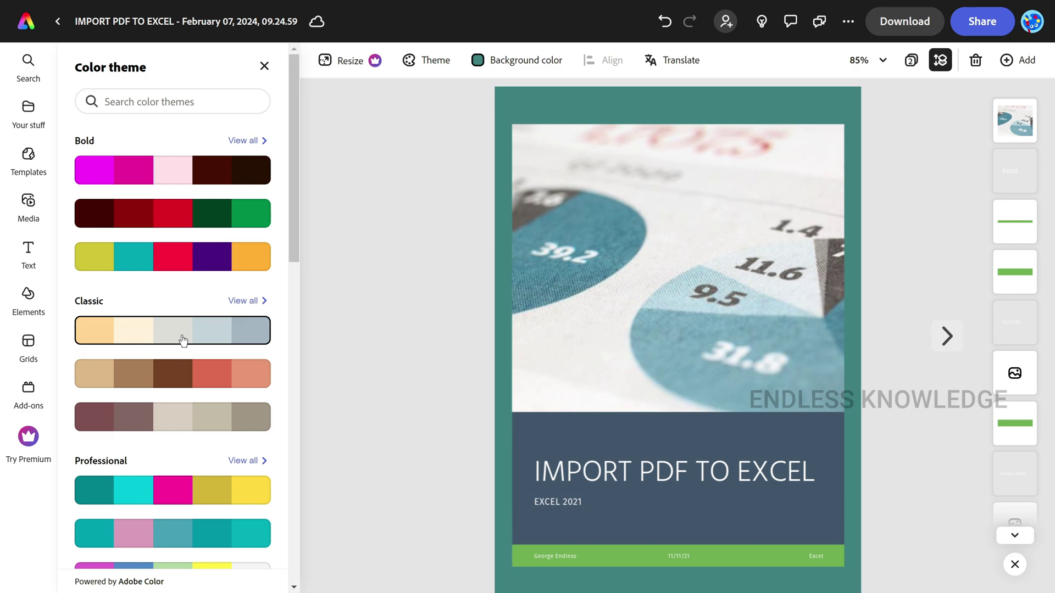
click(176, 373)
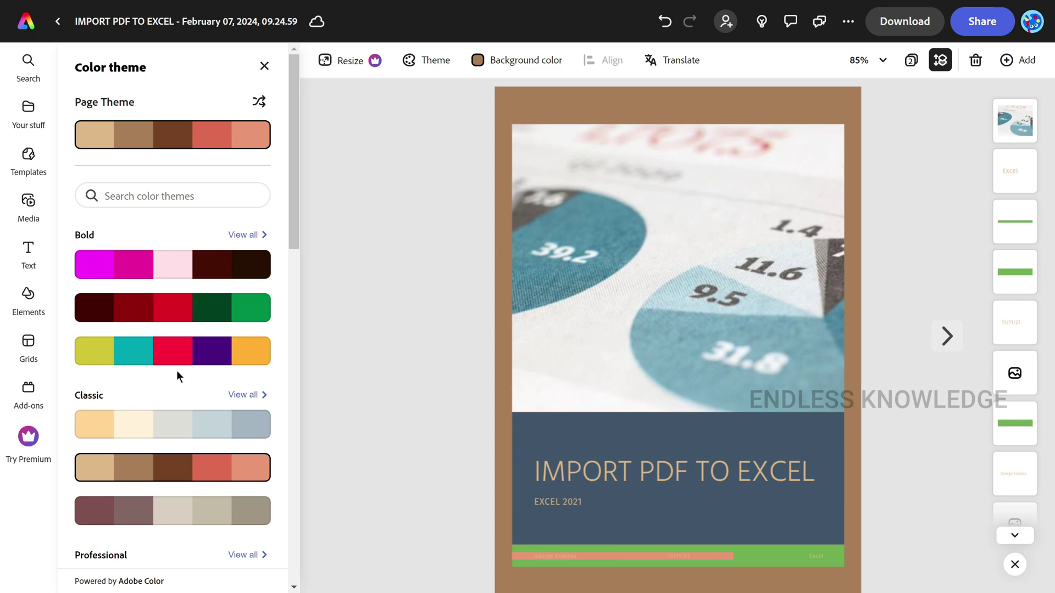
click(265, 66)
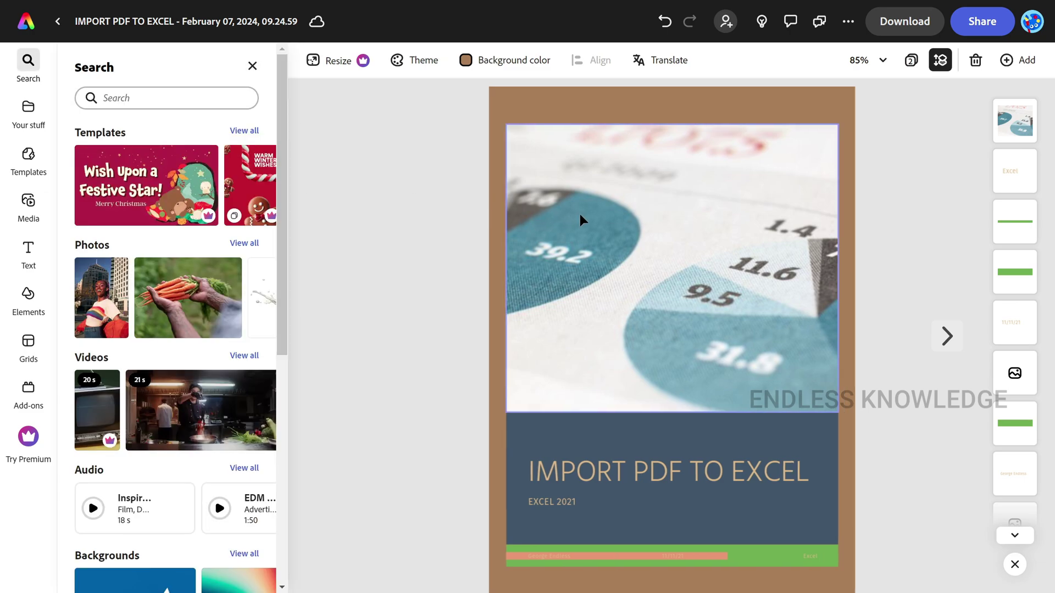
Undo the color theme and both background color changes on the cover page
click(591, 242)
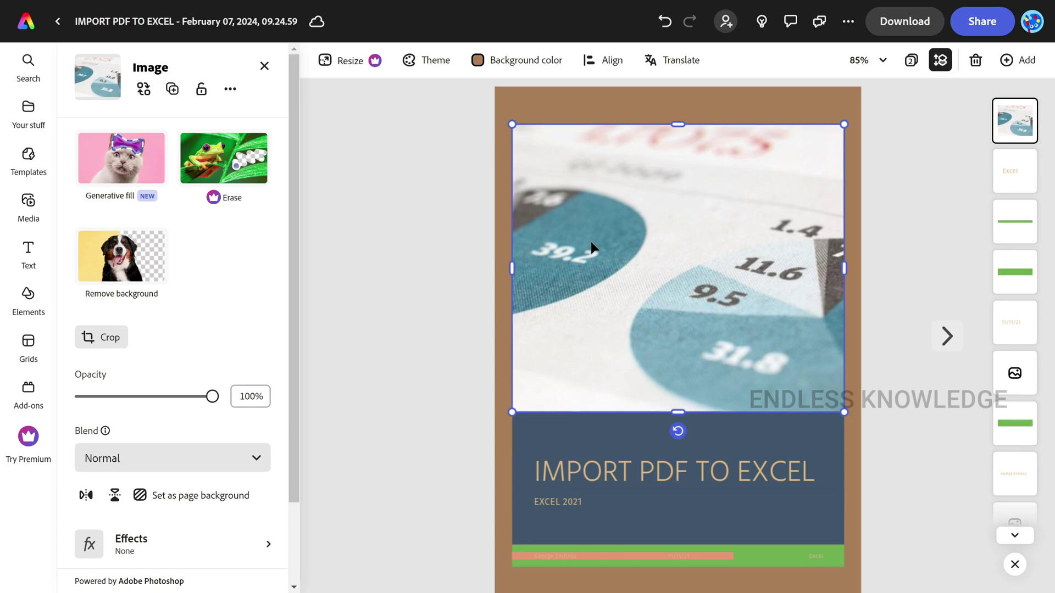
key(ctrl+z)
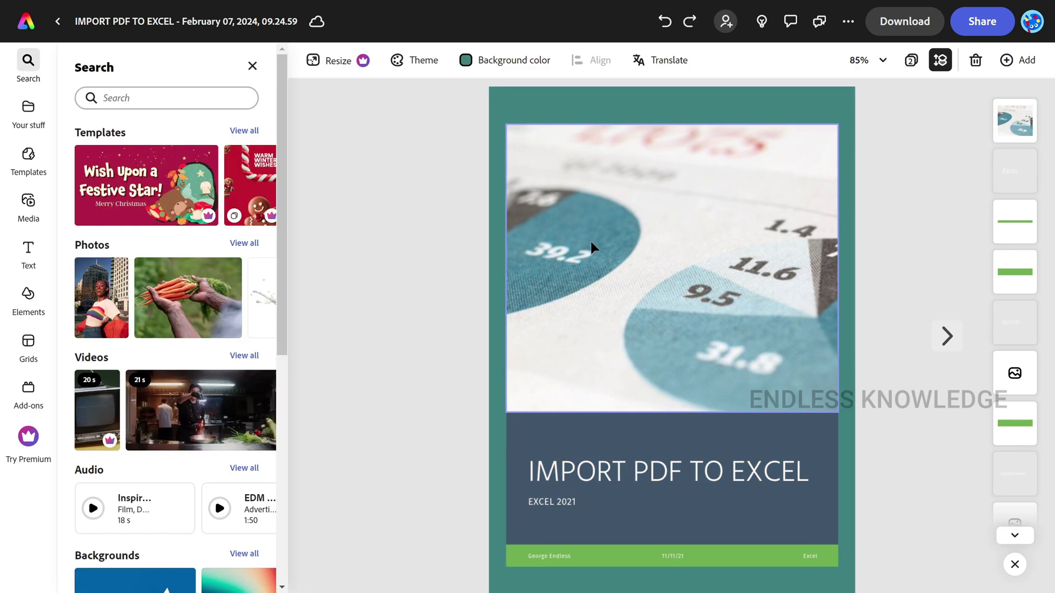
key(ctrl+z)
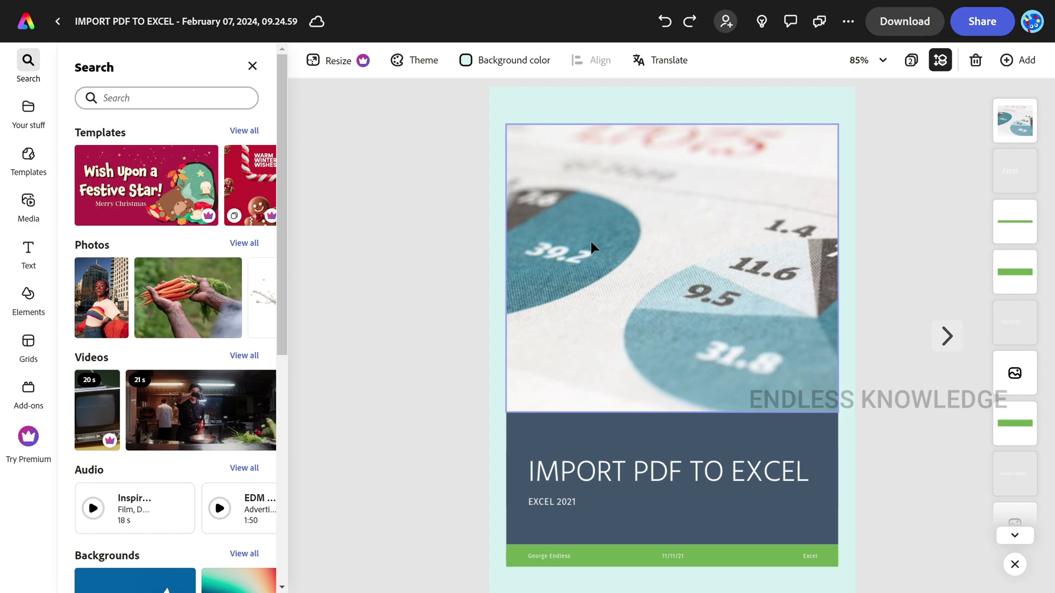
key(ctrl+z)
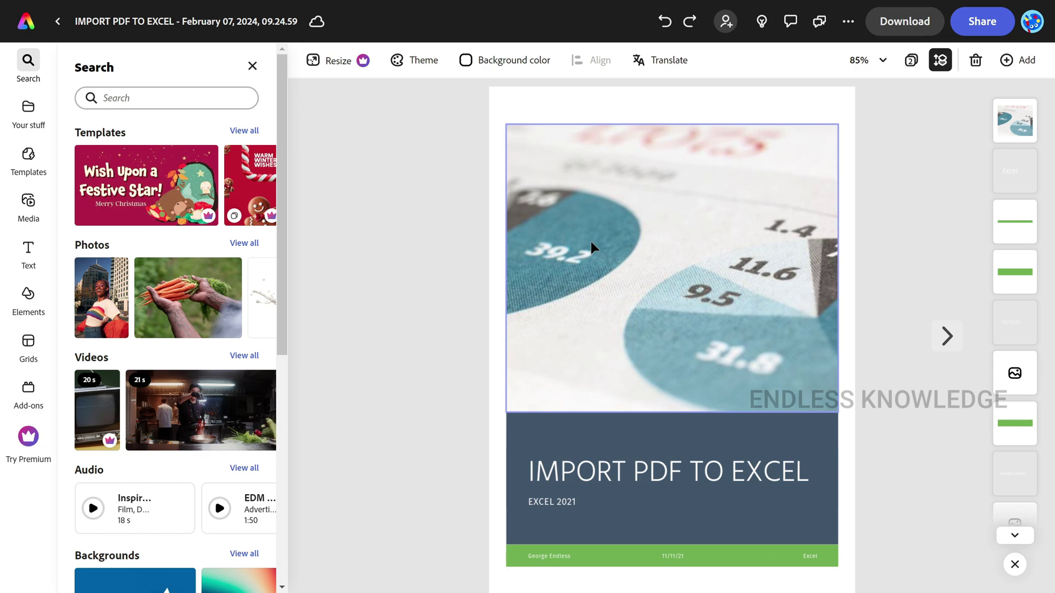
Try the Top, Middle, Bottom and Center alignments on the cover title "IMPORT PDF TO EXCEL"
click(631, 222)
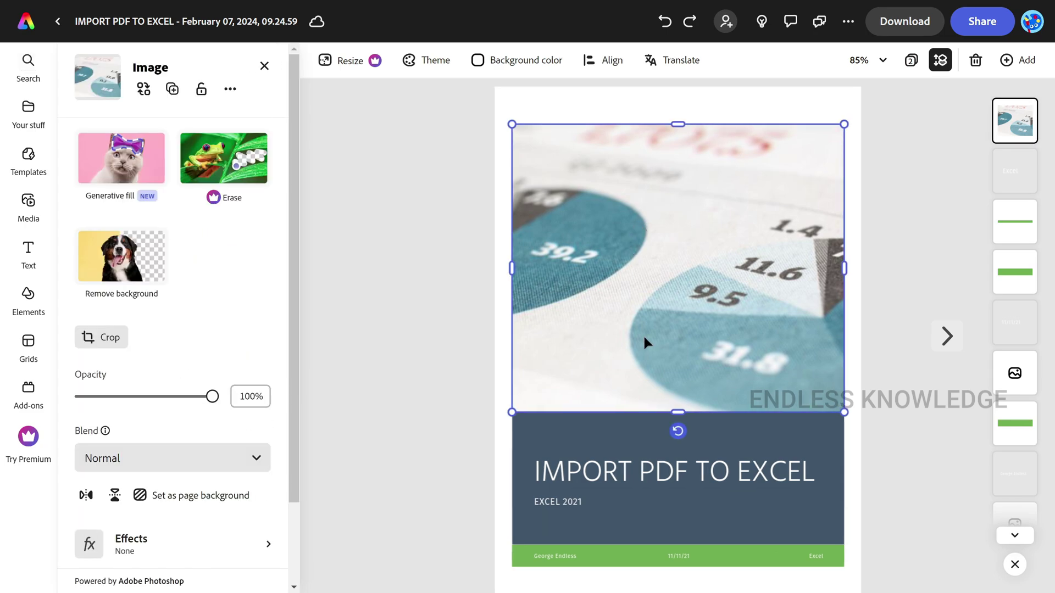
click(657, 470)
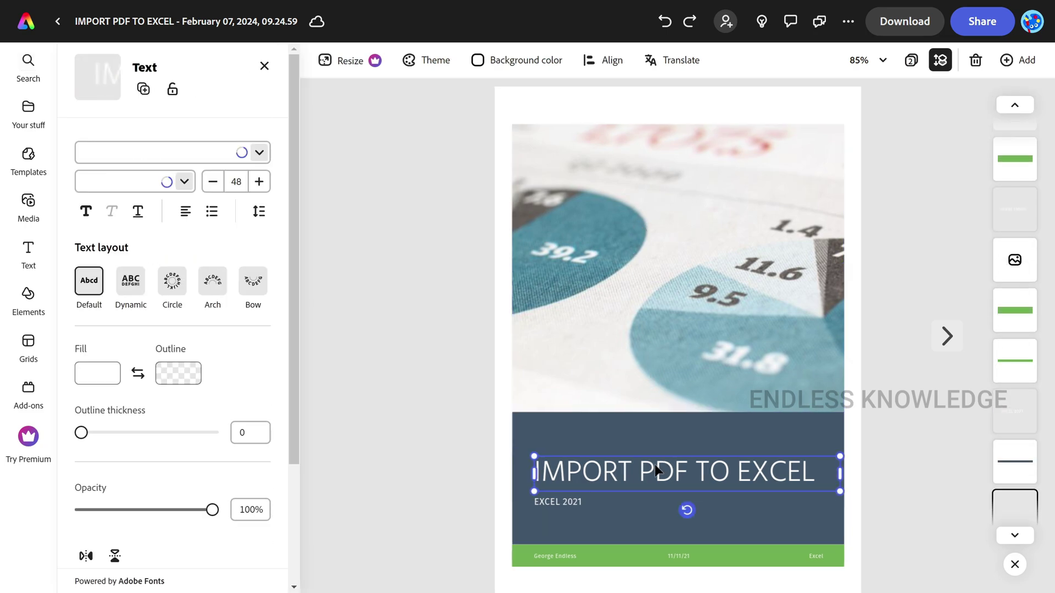
click(610, 62)
click(609, 123)
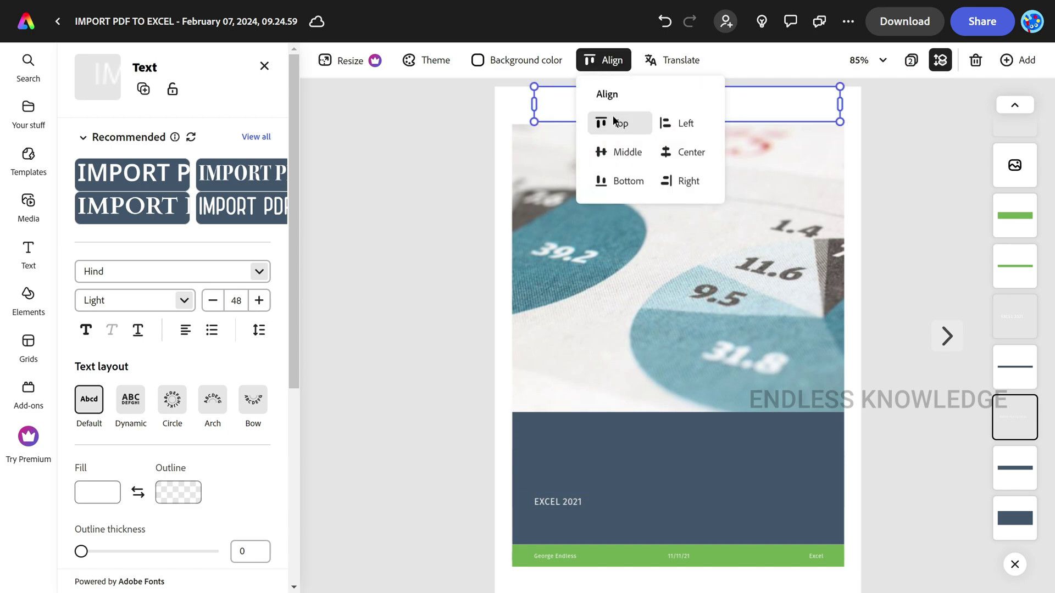
click(618, 154)
click(625, 184)
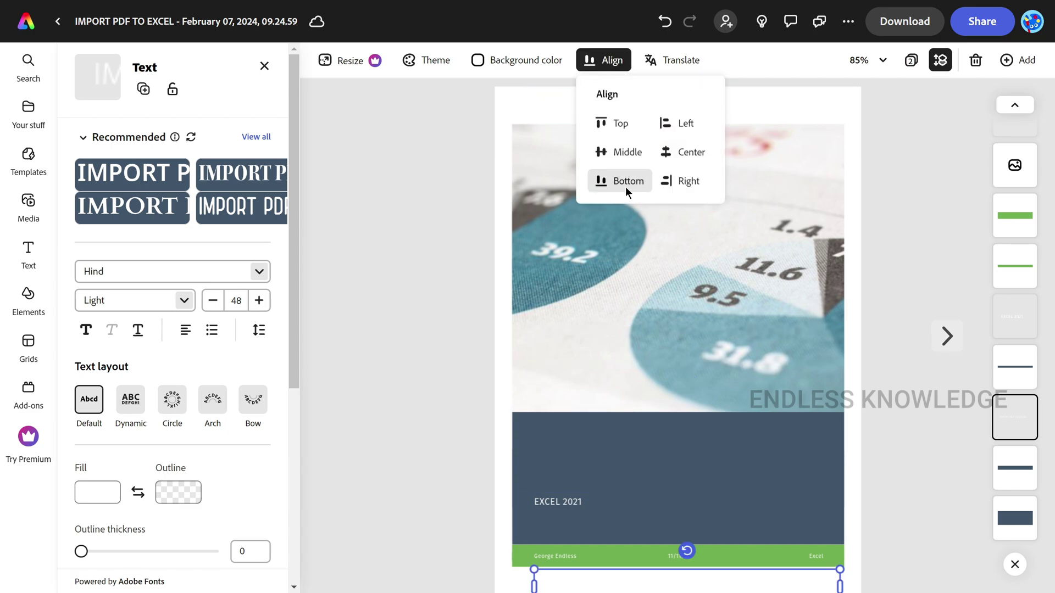
click(669, 159)
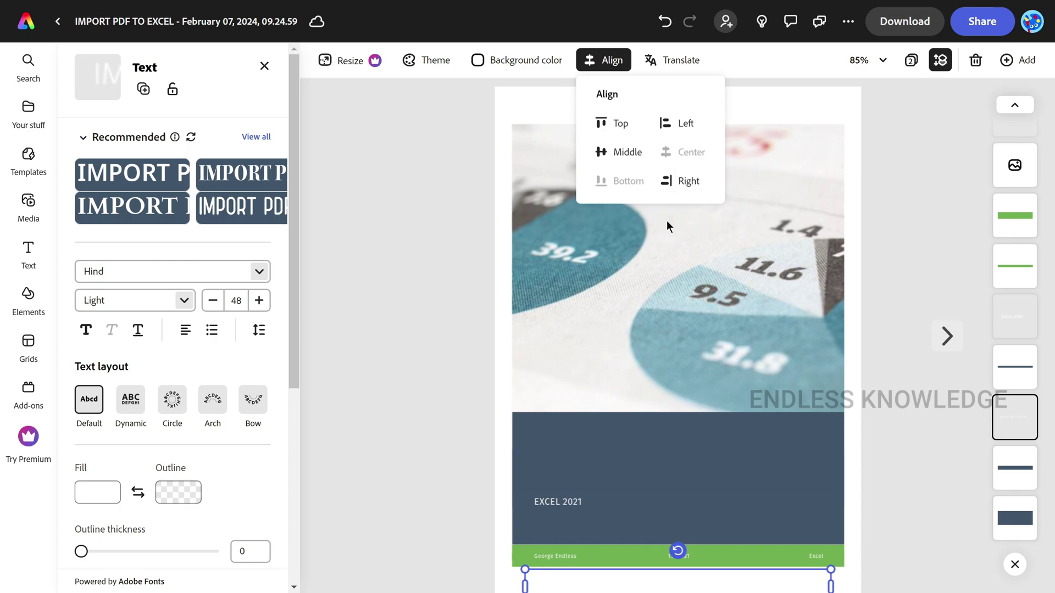
Undo all the alignment changes made to the cover title
key(ctrl+z)
key(ctrl+z)
key(ctrl+z)
key(ctrl+z)
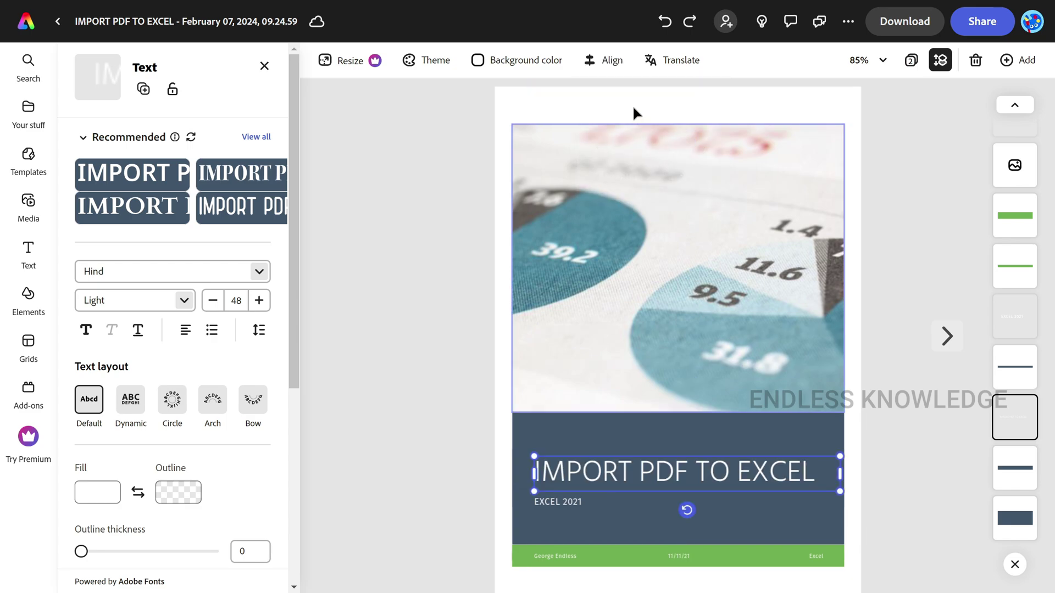
Create a Tamil translation of the cover page as a duplicate page and dismiss the translation notice
click(695, 65)
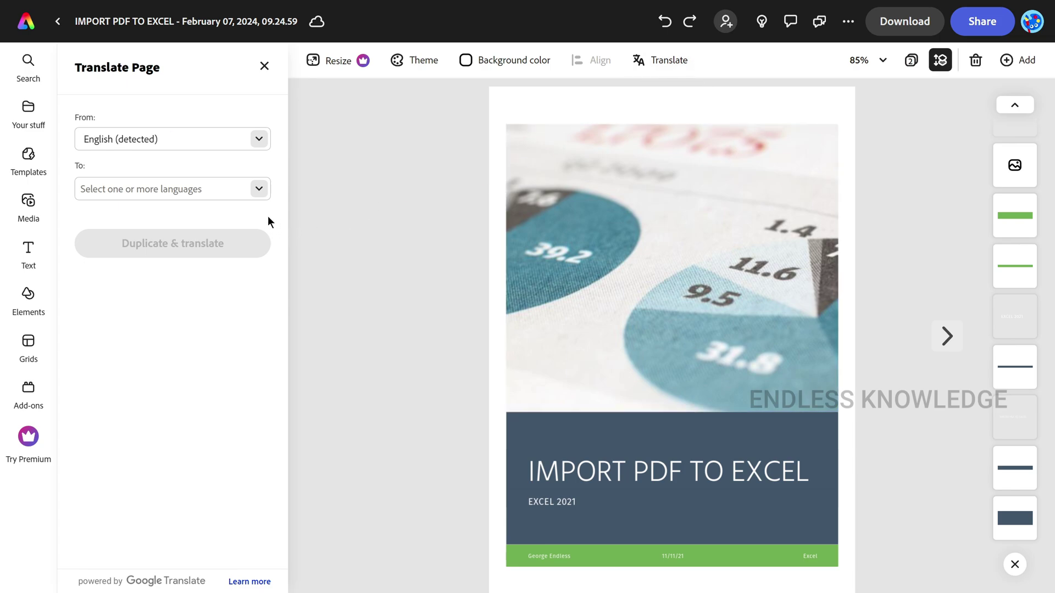
click(258, 188)
scroll(238, 240, down, 5)
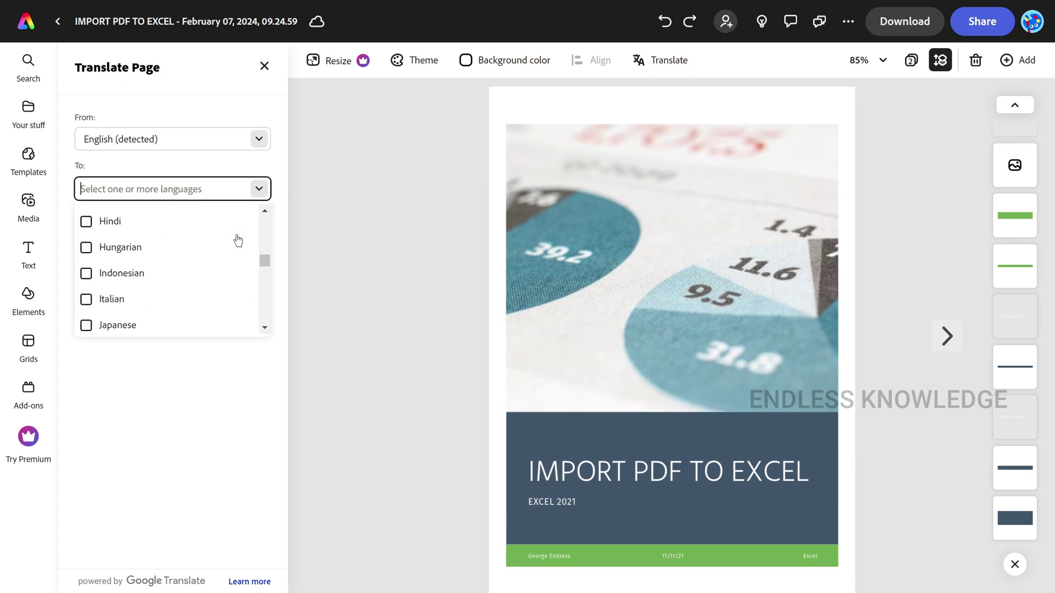
scroll(237, 239, down, 10)
click(121, 222)
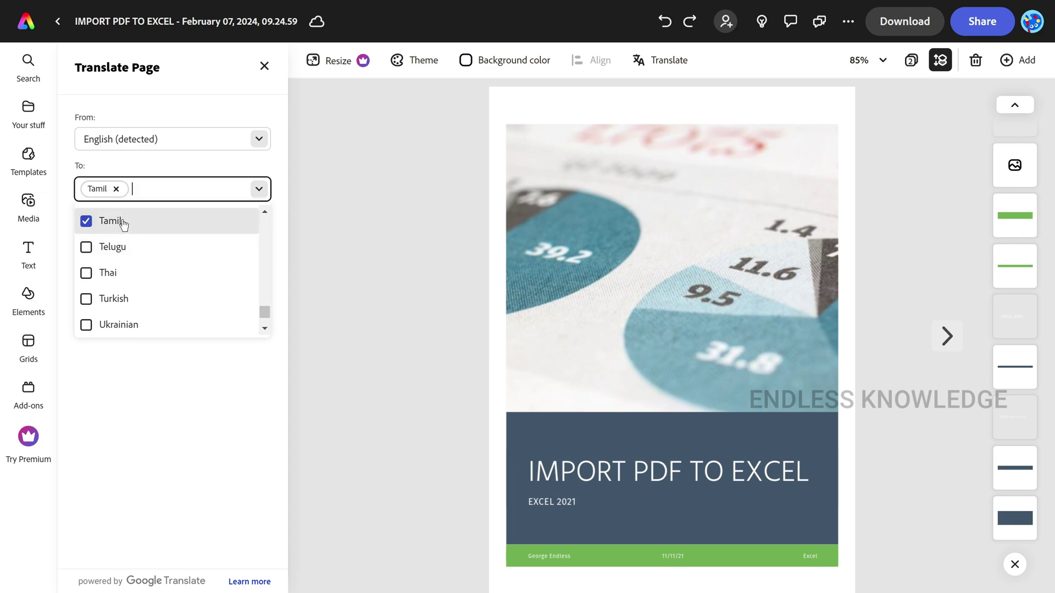
click(190, 368)
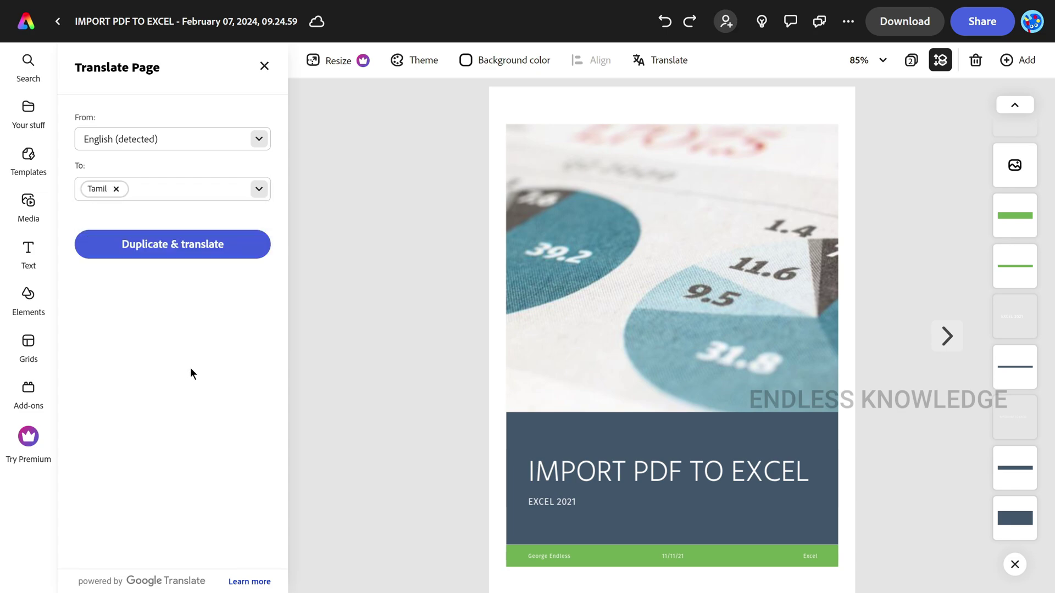
click(202, 248)
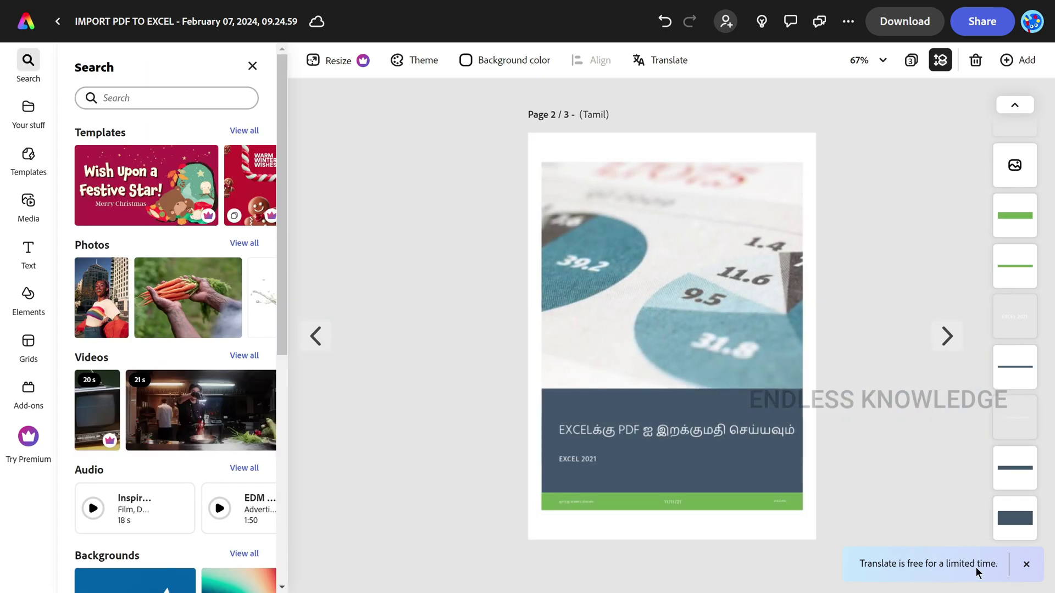
click(1027, 564)
Duplicate and translate the last page with the sales tables into Tamil
click(947, 336)
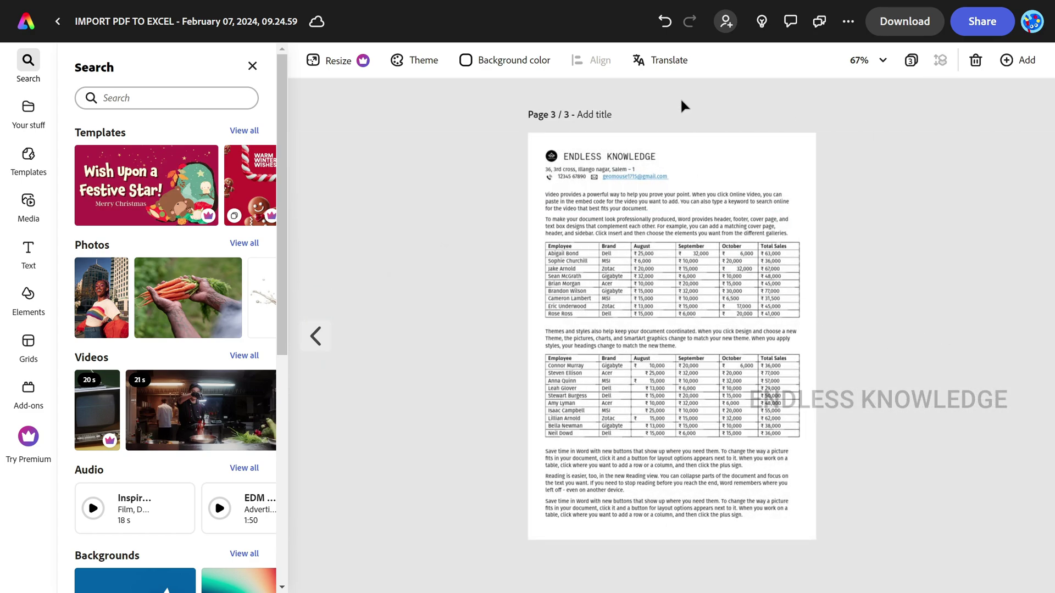
click(662, 61)
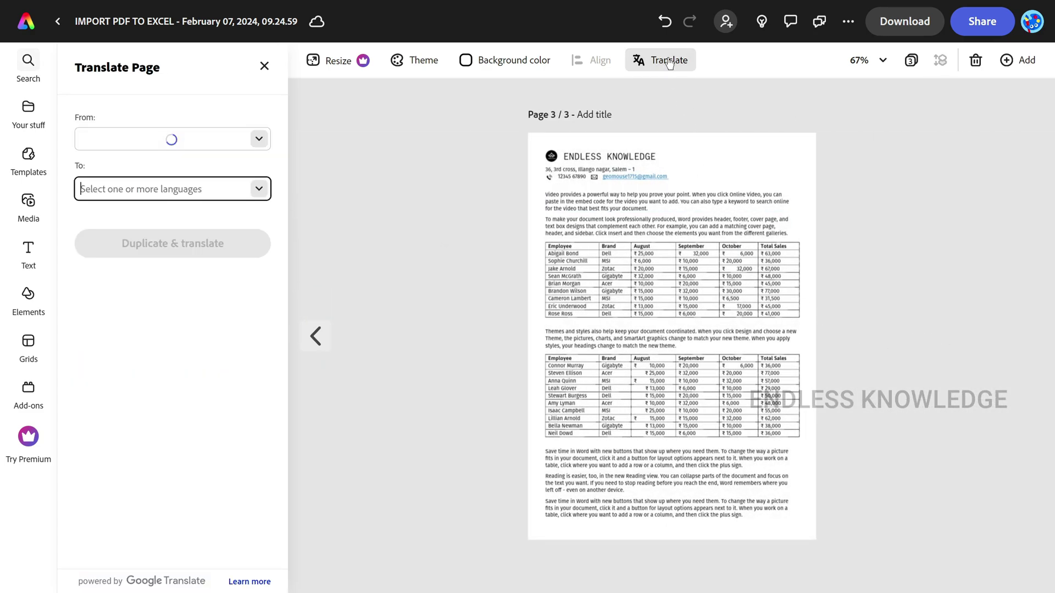
click(262, 193)
scroll(135, 274, down, 15)
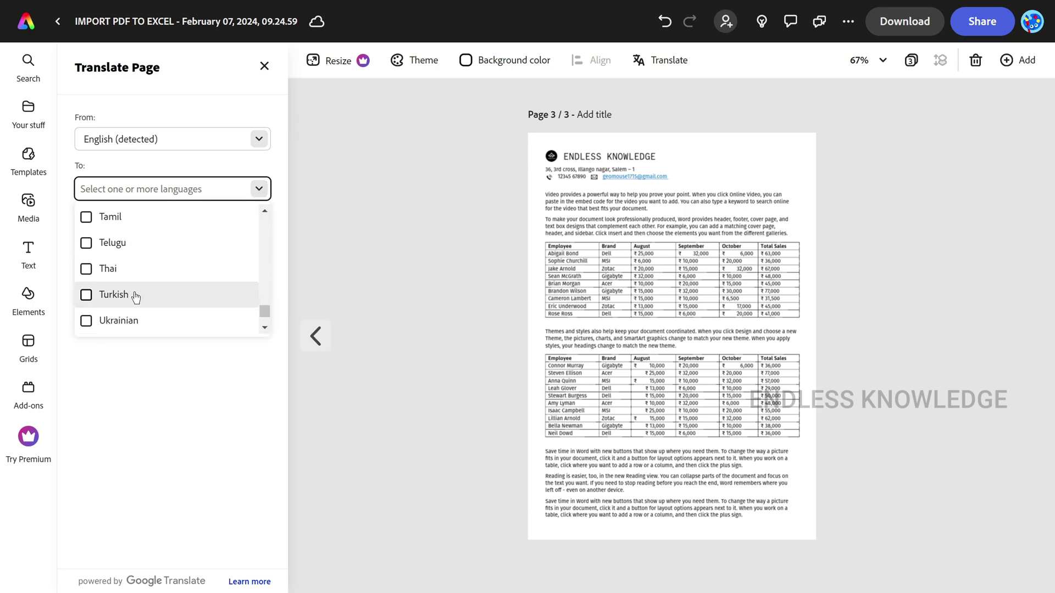
scroll(135, 296, down, 1)
scroll(135, 283, up, 3)
click(135, 308)
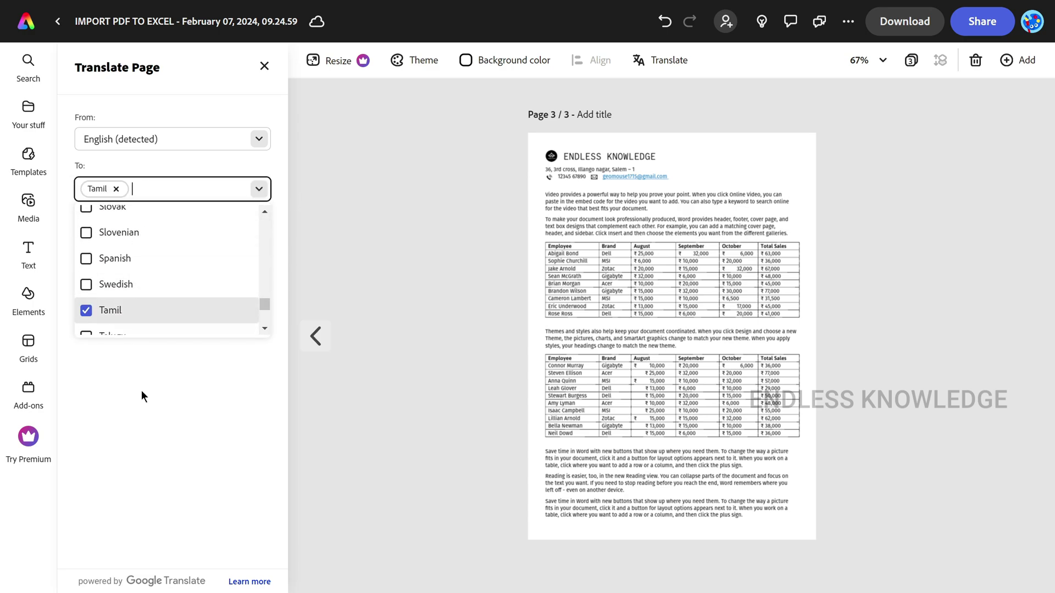
click(141, 390)
click(180, 250)
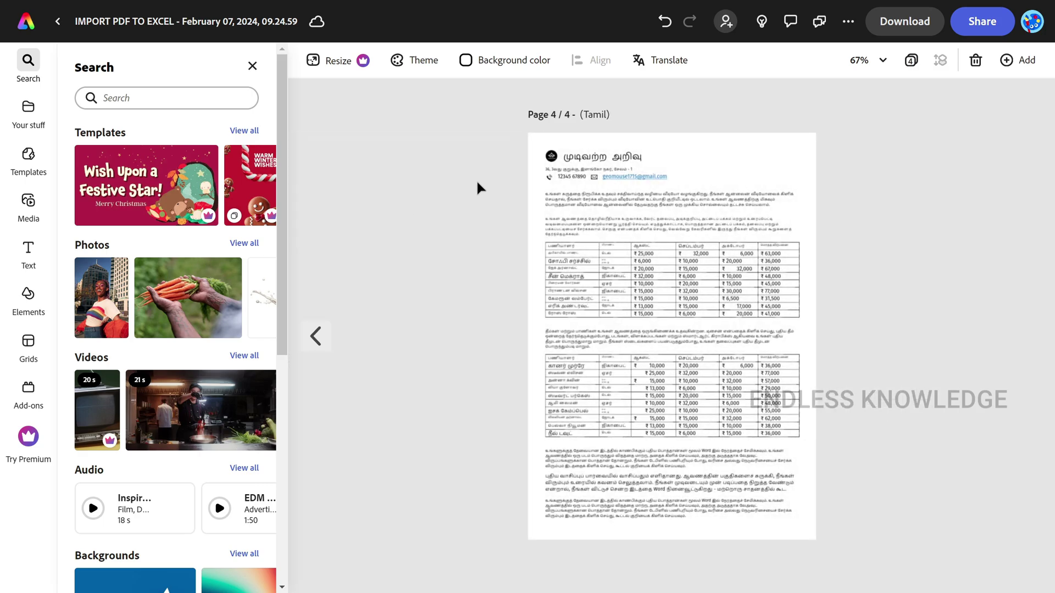
scroll(667, 232, up, 5)
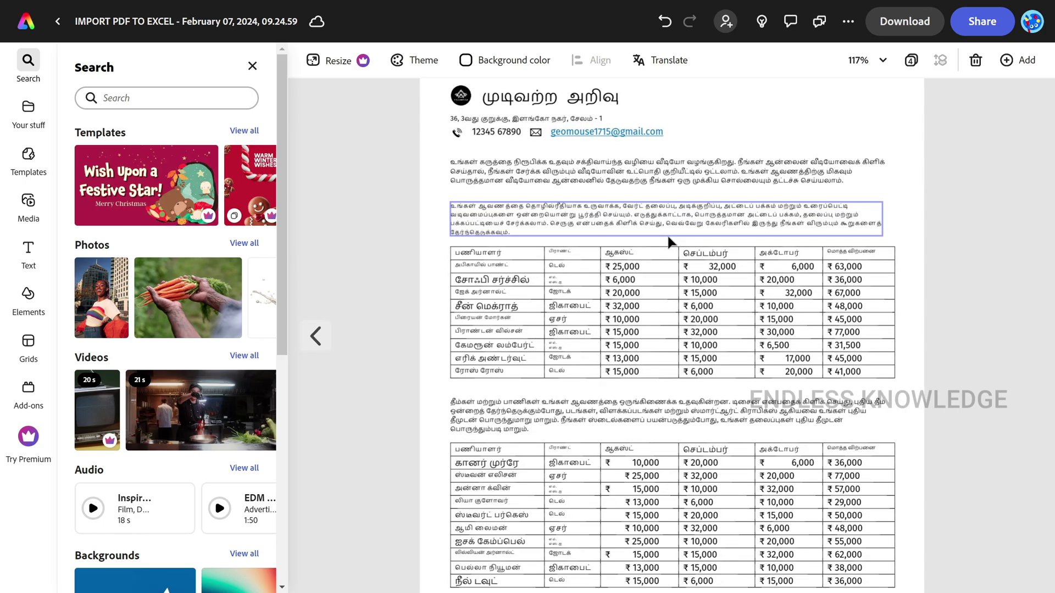
Delete the Tamil copy of the cover page, page 2 of the document
scroll(667, 233, down, 4)
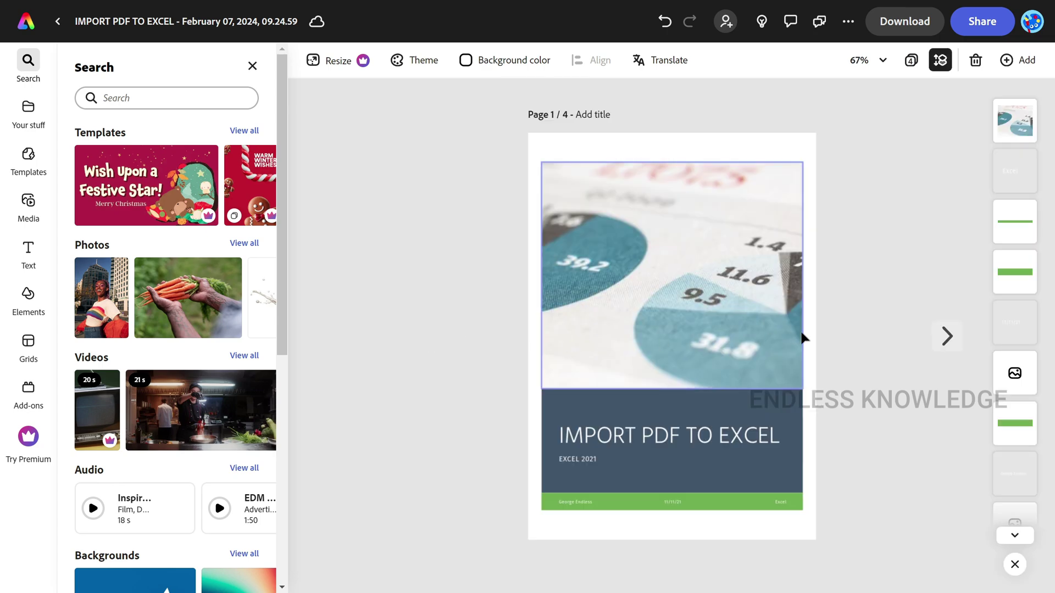
click(936, 336)
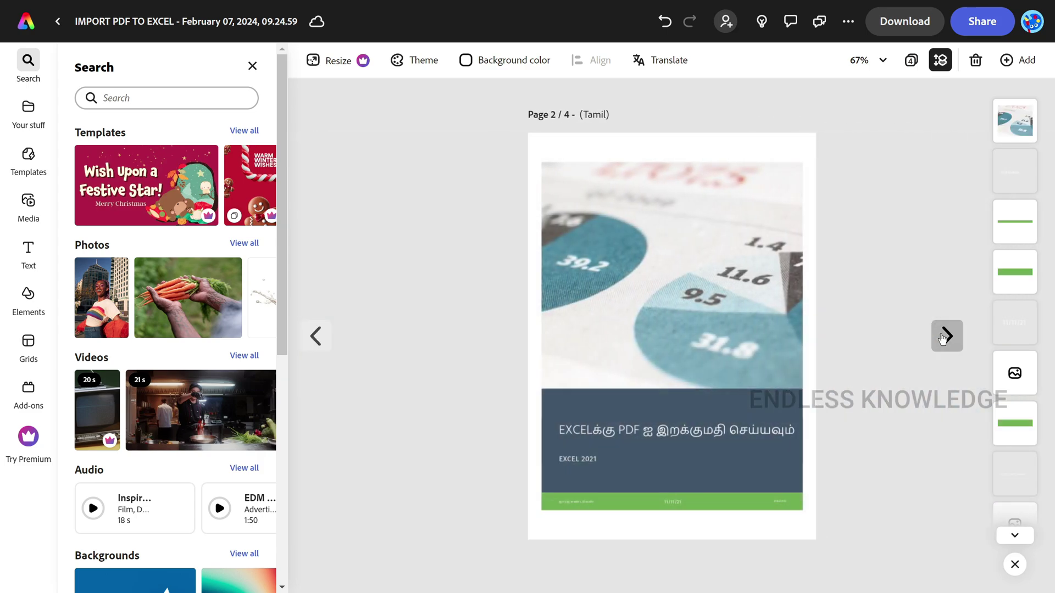
click(938, 335)
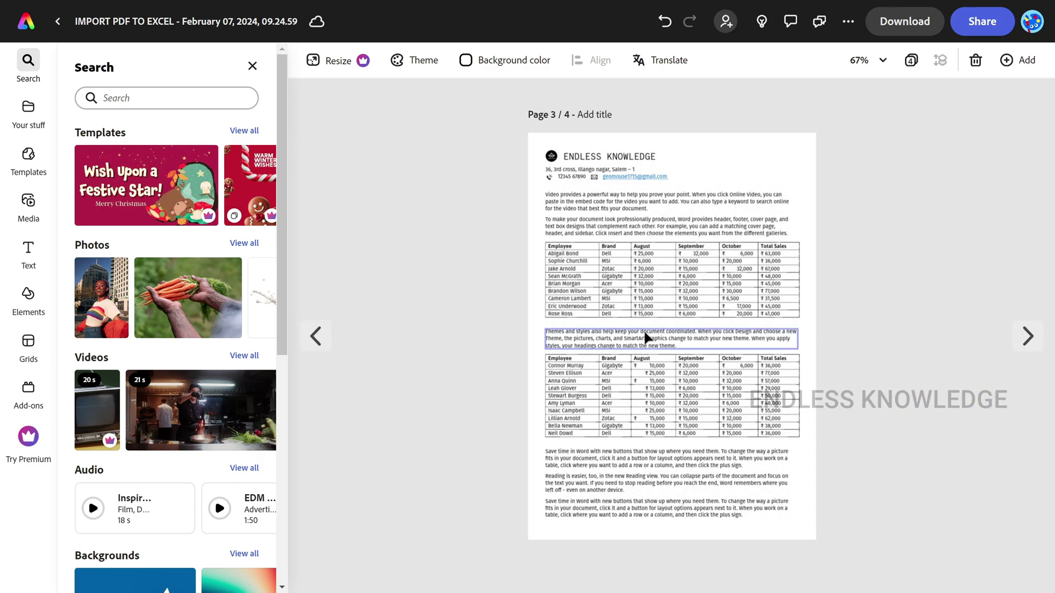
click(317, 335)
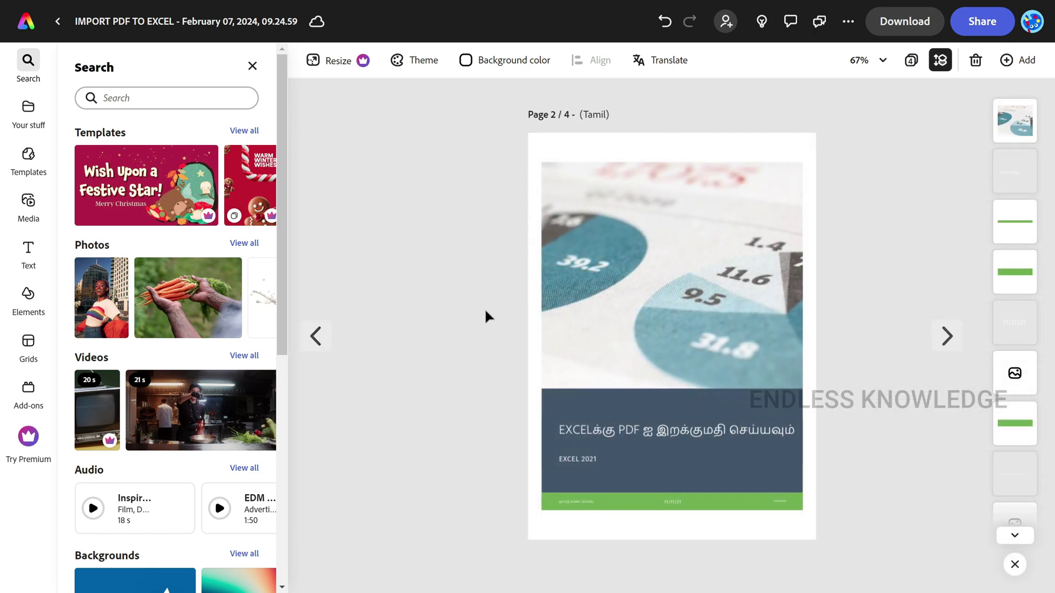
click(975, 61)
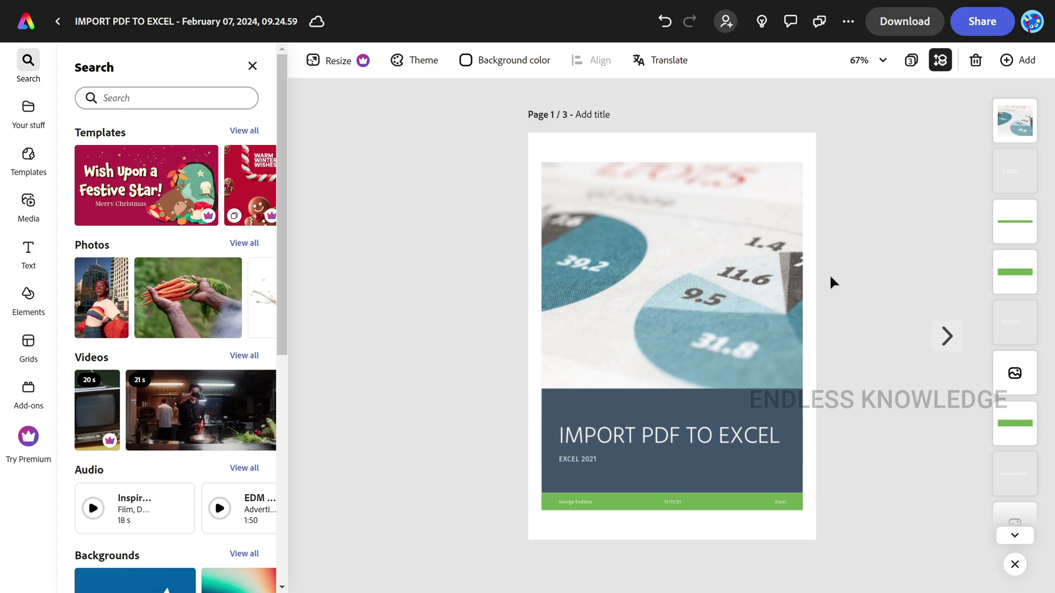
Inspect the cover page up close, select its pie-chart photo and review the photo's available commands
scroll(674, 292, up, 5)
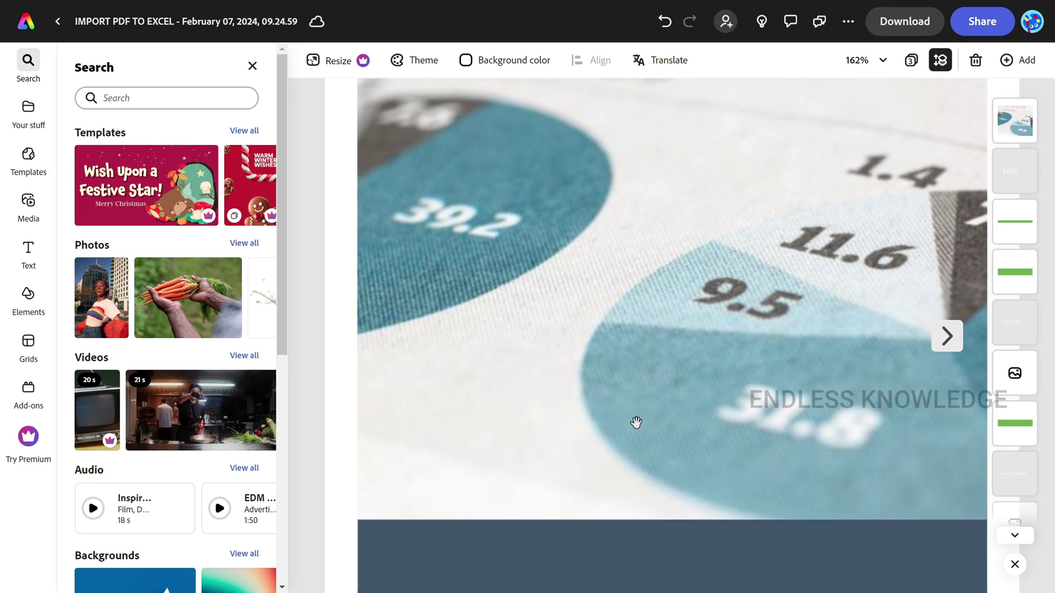
drag(642, 378, 593, 487)
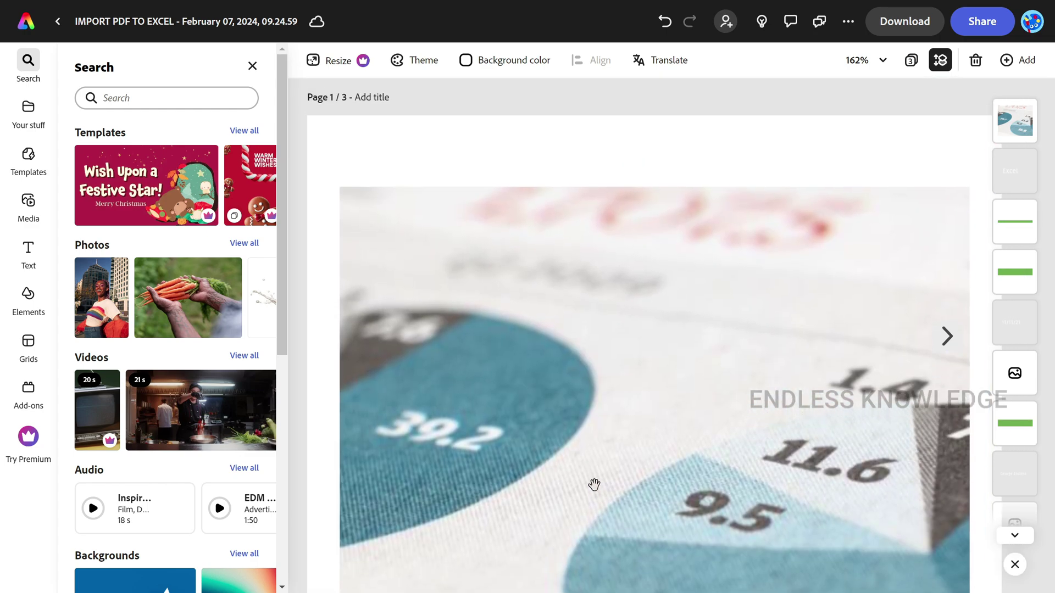
drag(659, 480, 647, 247)
drag(647, 357, 649, 207)
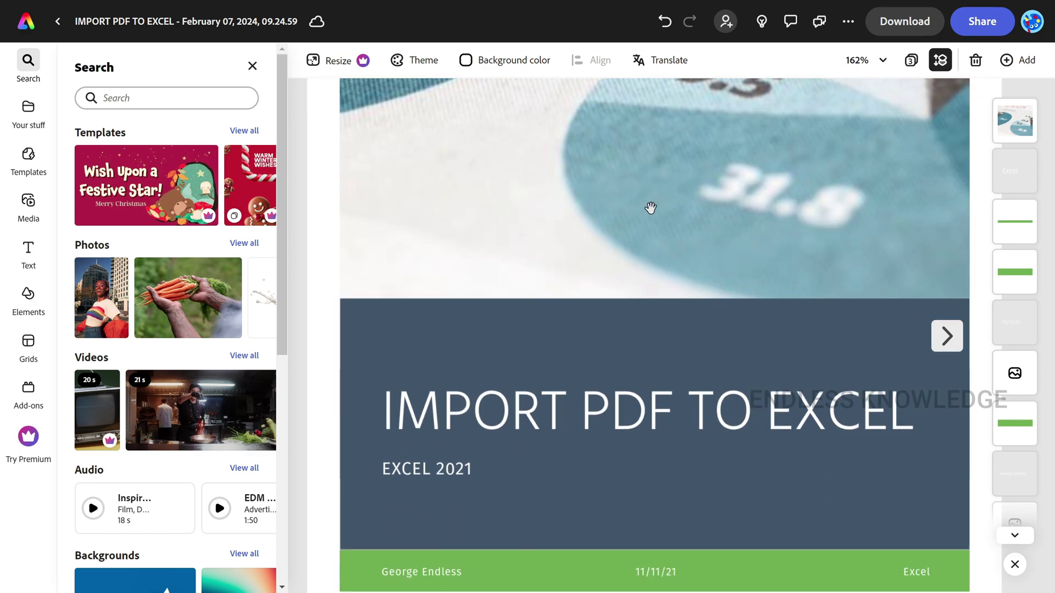
scroll(654, 372, up, 3)
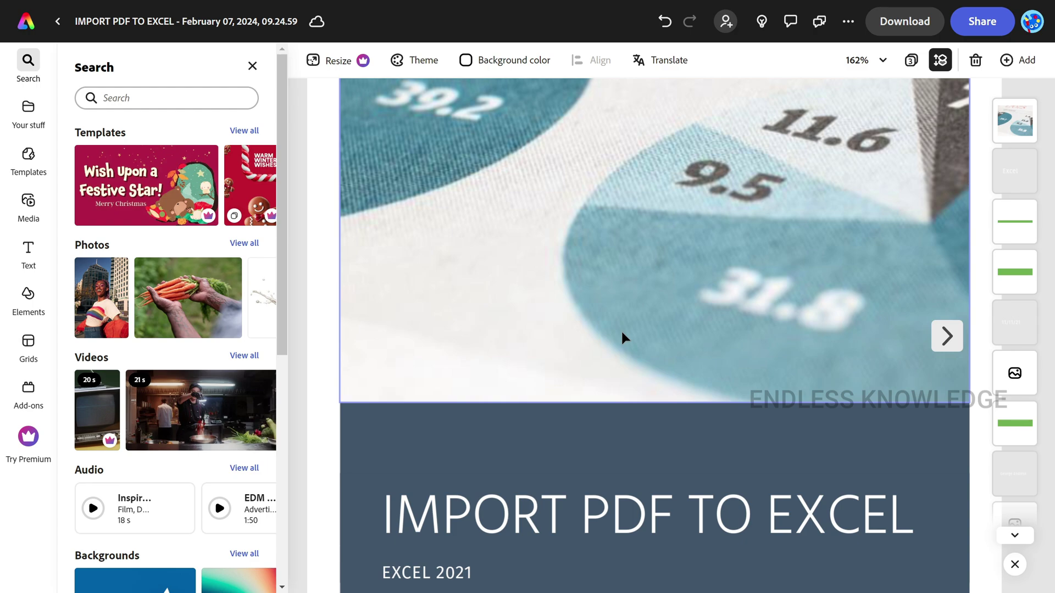
scroll(621, 328, down, 5)
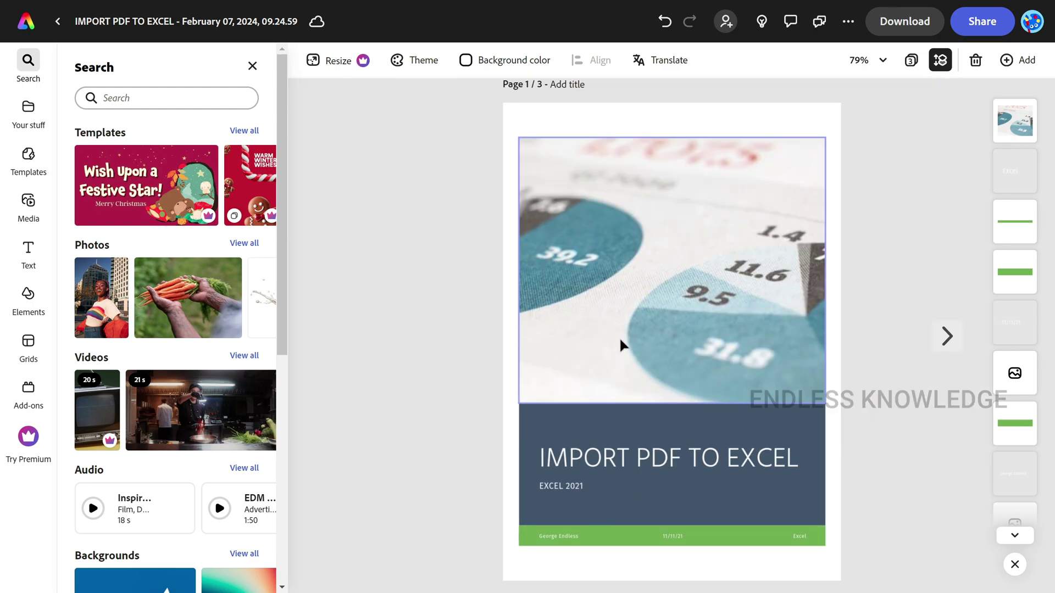
click(617, 281)
right_click(618, 283)
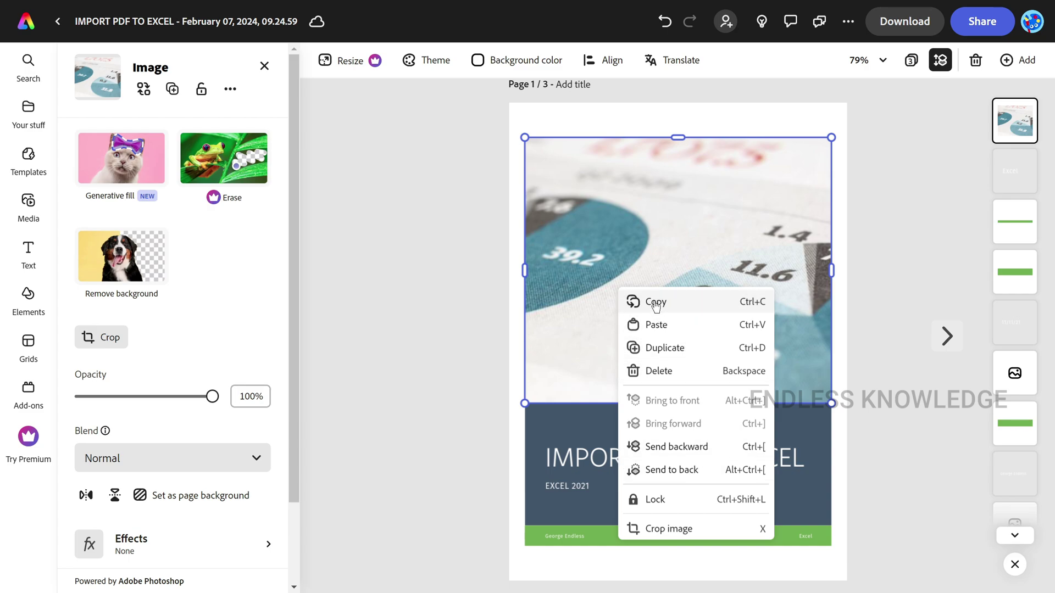
click(656, 234)
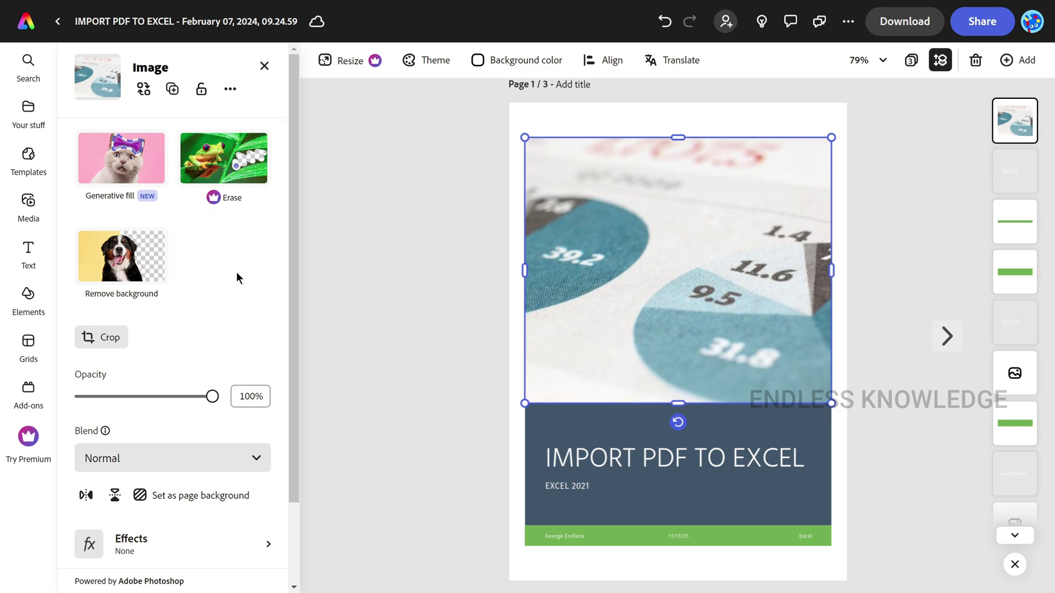
Apply the muted grey-purple and white duotone effect to the cover's pie-chart photo
mouse_move(213, 396)
mouse_down()
mouse_move(134, 396)
mouse_move(223, 399)
mouse_up()
click(255, 451)
scroll(274, 394, down, 1)
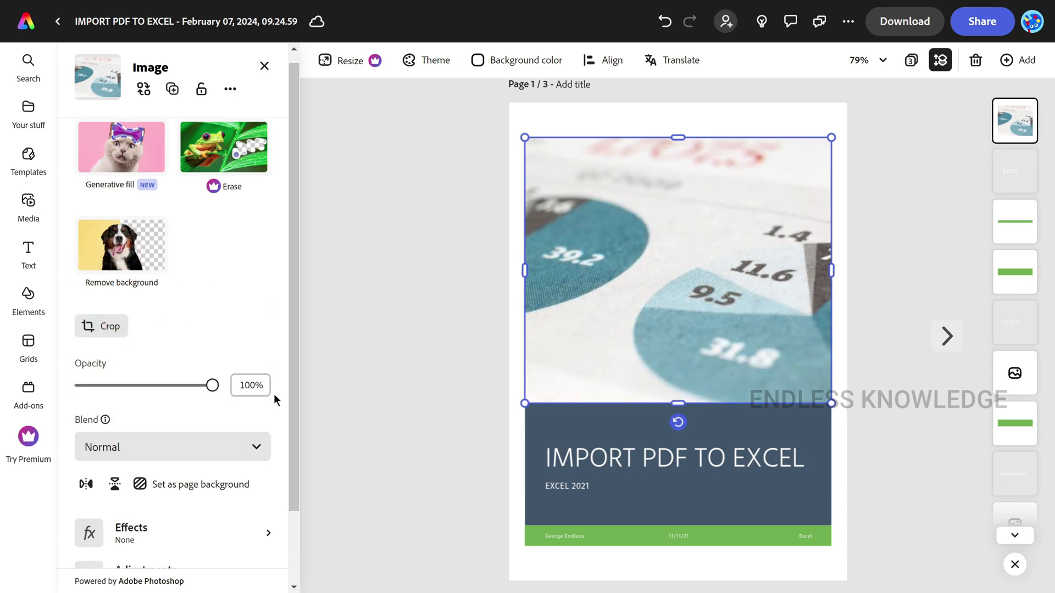
scroll(274, 394, down, 2)
click(172, 440)
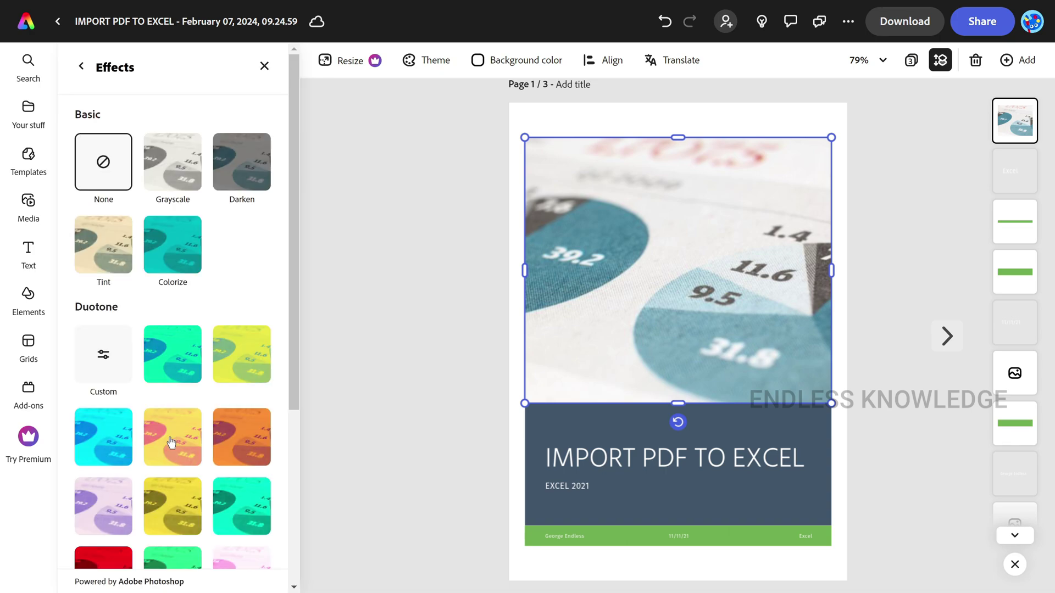
scroll(172, 443, down, 5)
click(178, 440)
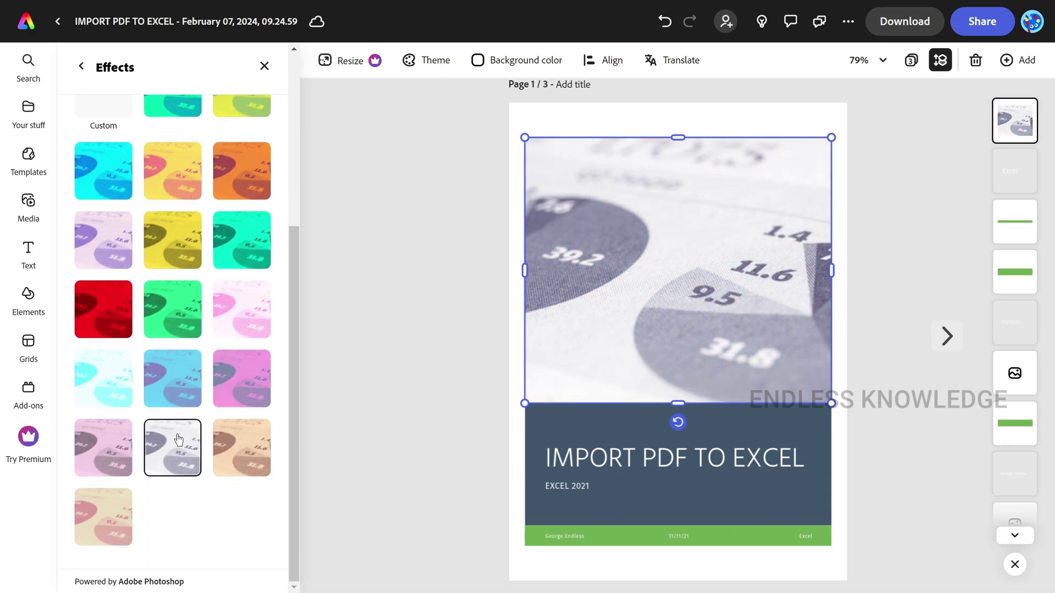
scroll(171, 115, up, 5)
click(81, 67)
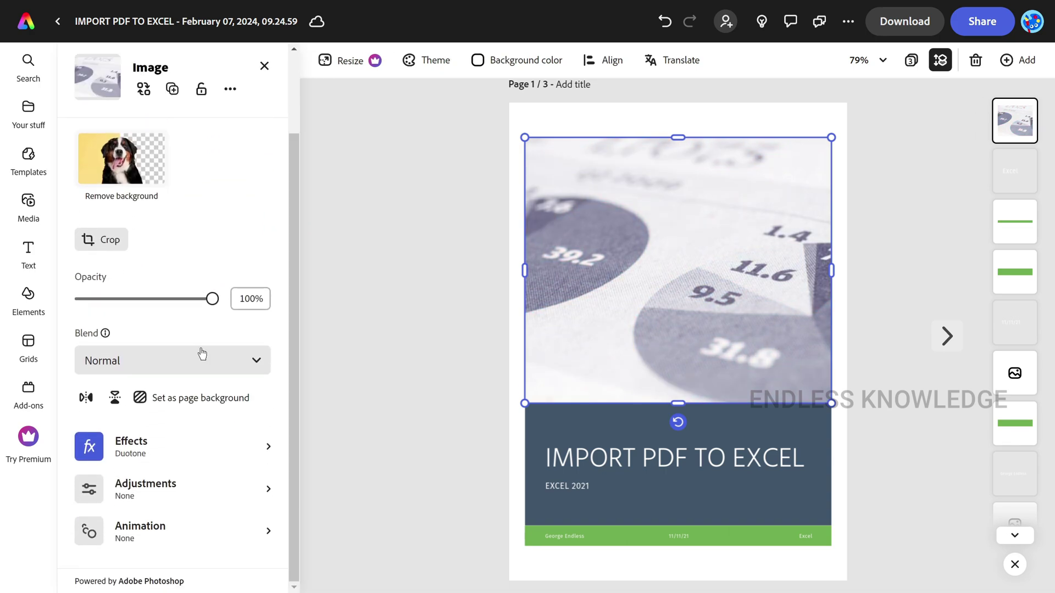
Try raising the cover photo's saturation and lowering its warmth in the image adjustments
click(191, 490)
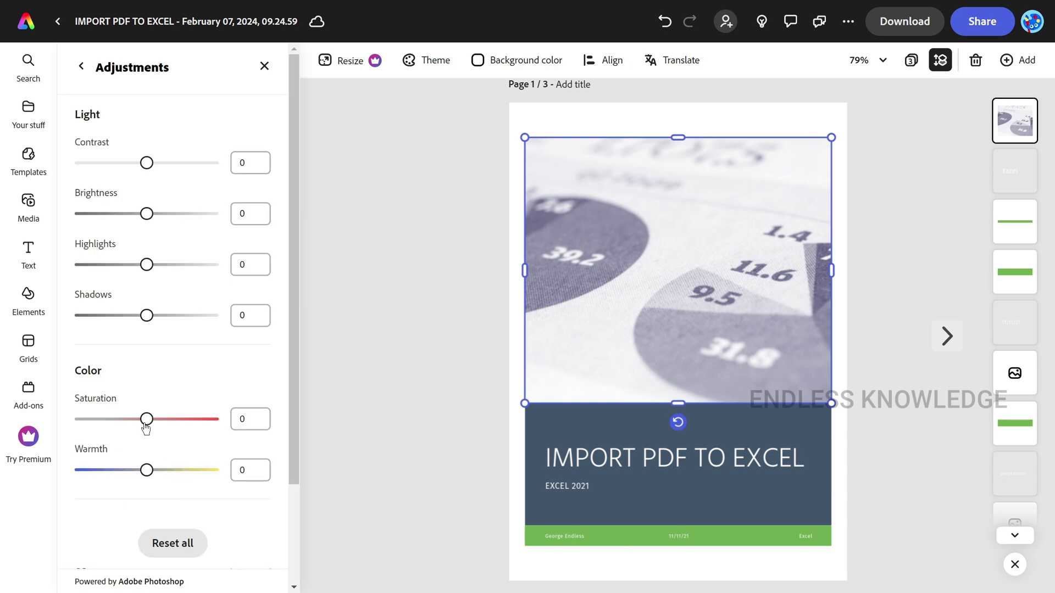
drag(147, 428, 189, 434)
drag(156, 472, 112, 470)
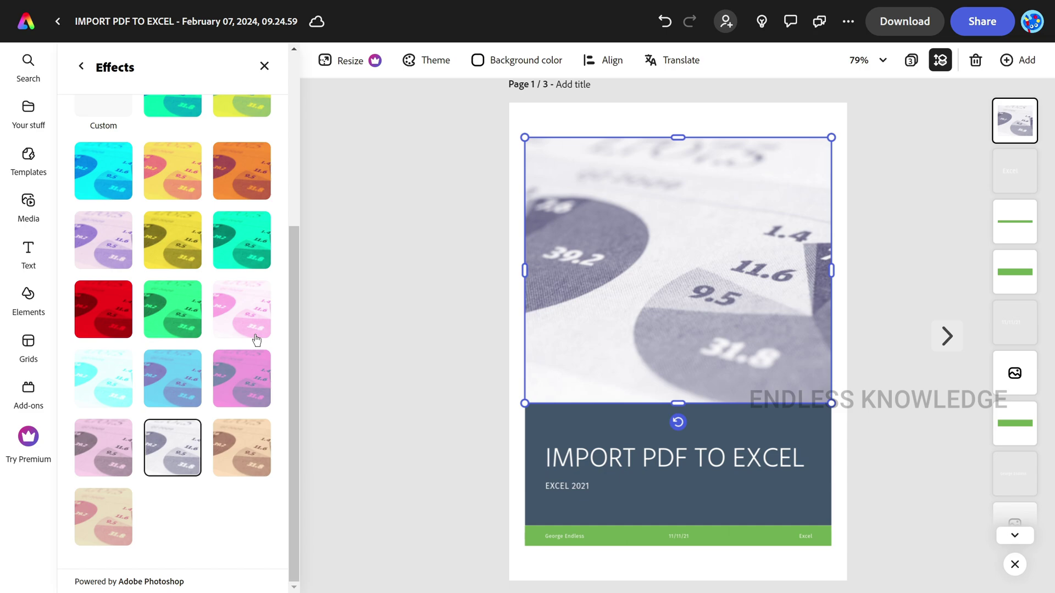
Remove the duotone from the cover photo by setting its effect to None
scroll(256, 340, up, 2)
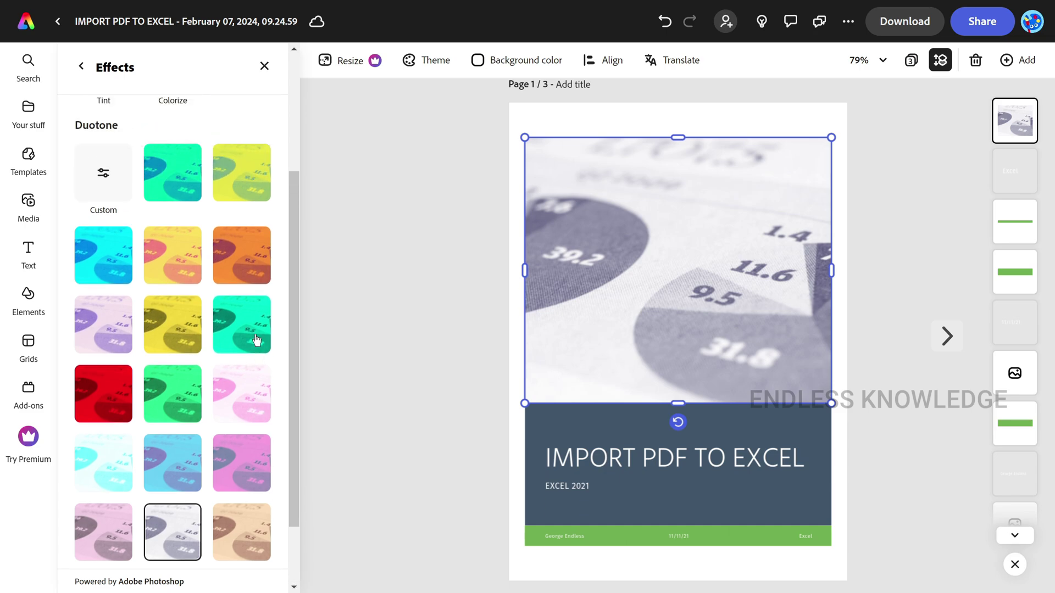
scroll(257, 341, up, 3)
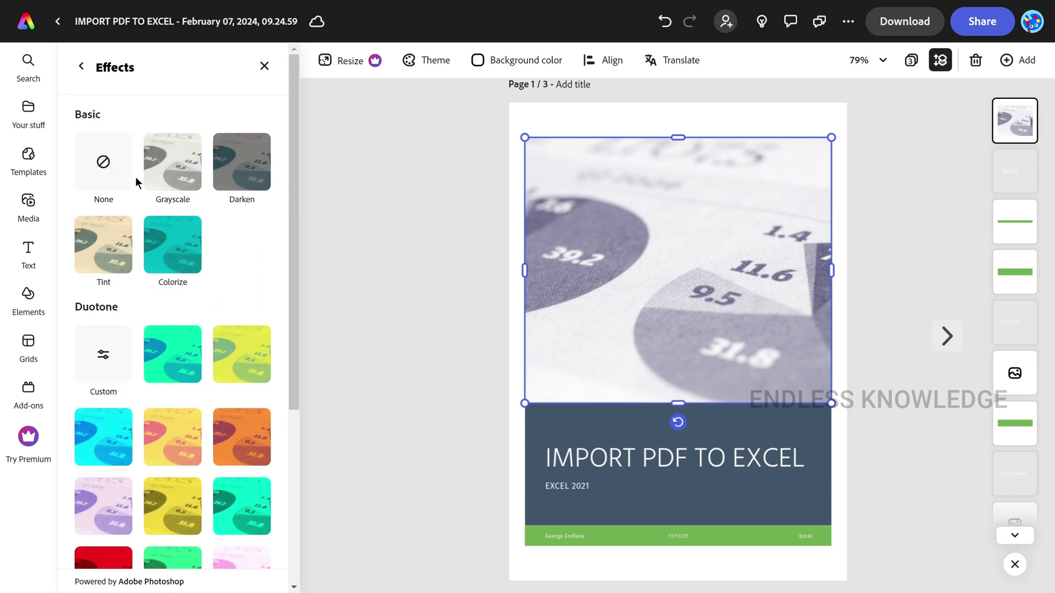
click(104, 177)
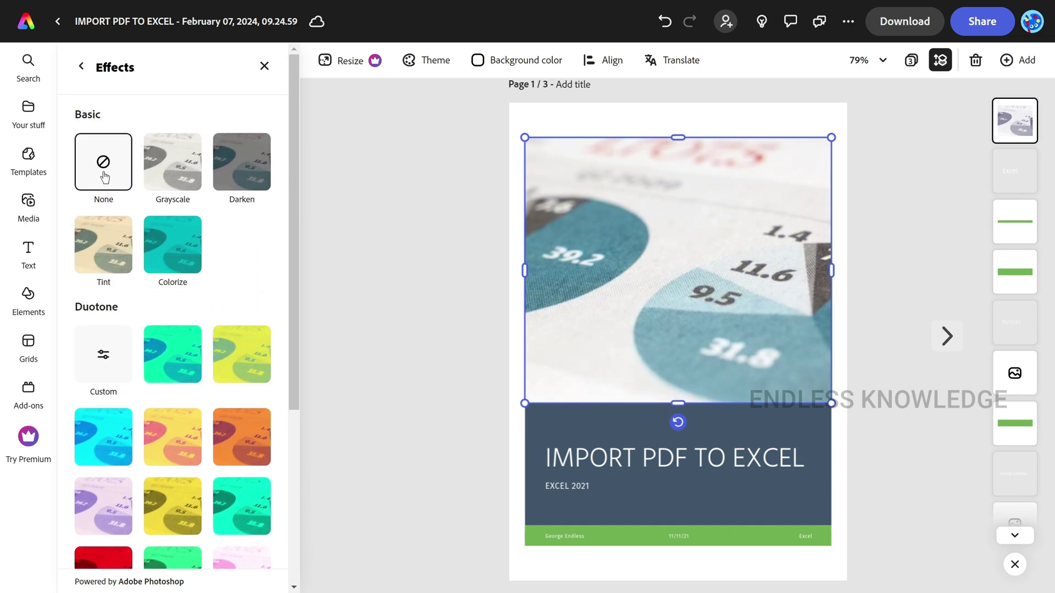
click(80, 67)
Flip the cover photo vertically, and flip it back to its original orientation
scroll(192, 275, down, 2)
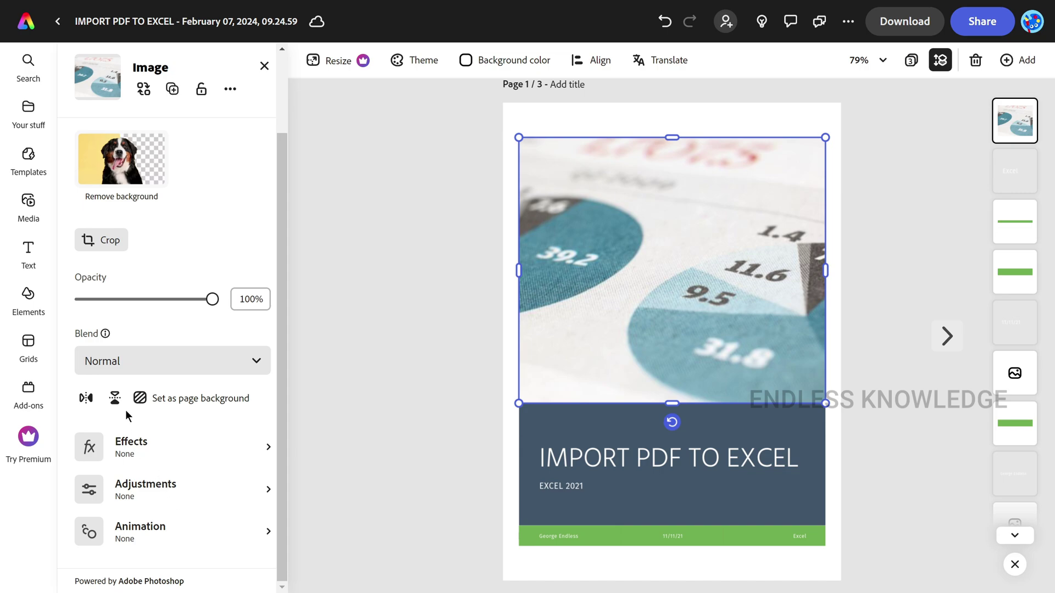
click(114, 399)
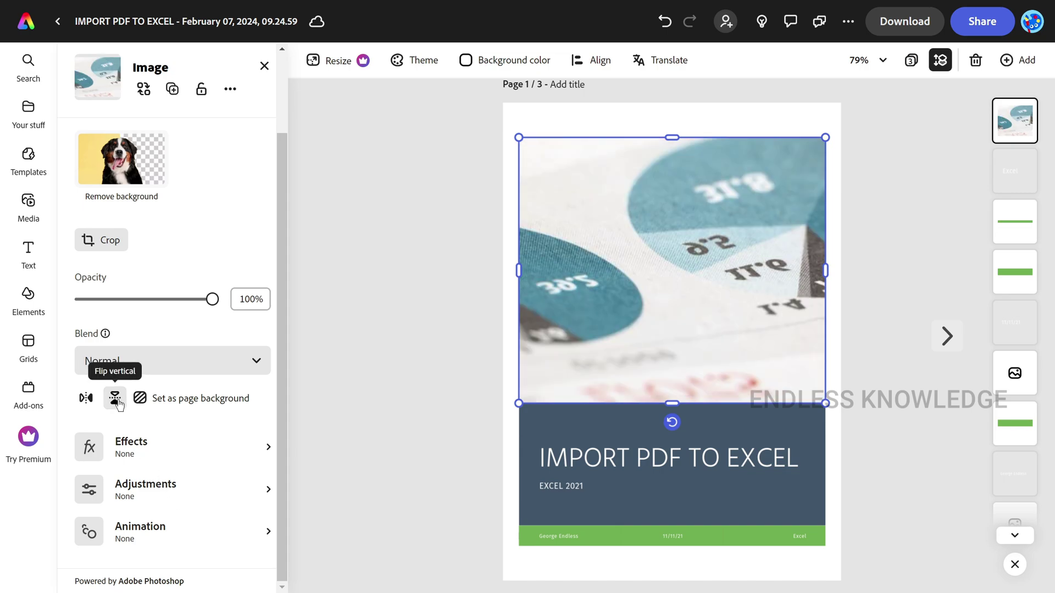
click(115, 398)
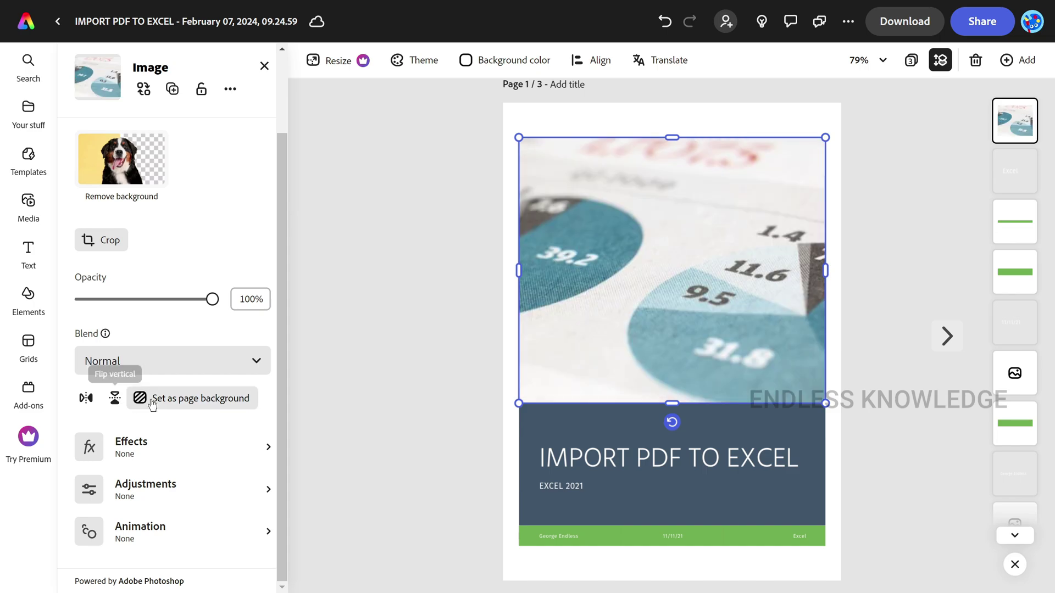
Check the cover photo's additional options and open the photo library for replacing it
scroll(228, 310, up, 2)
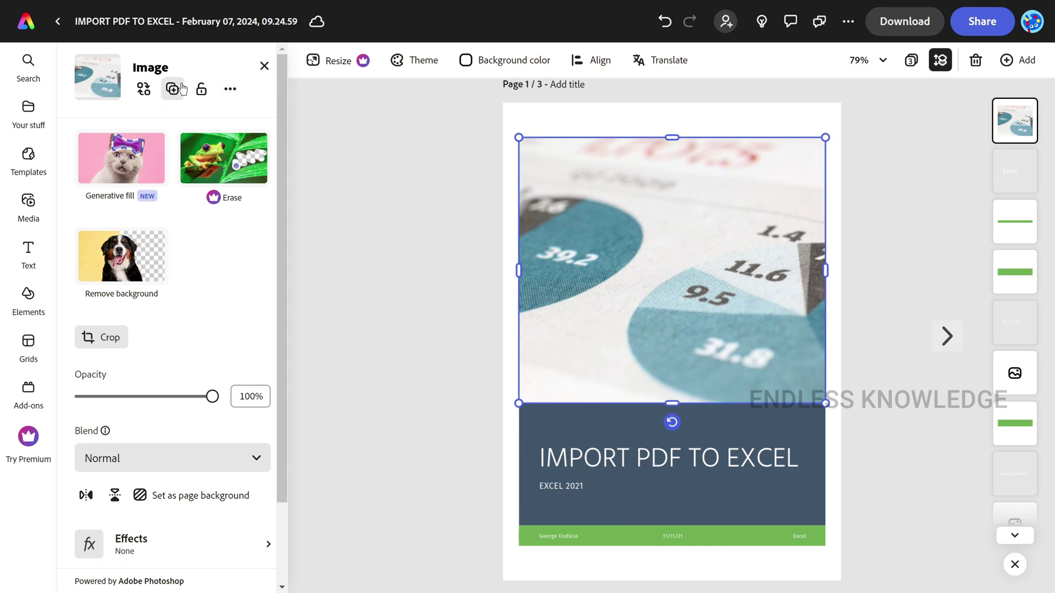
click(231, 91)
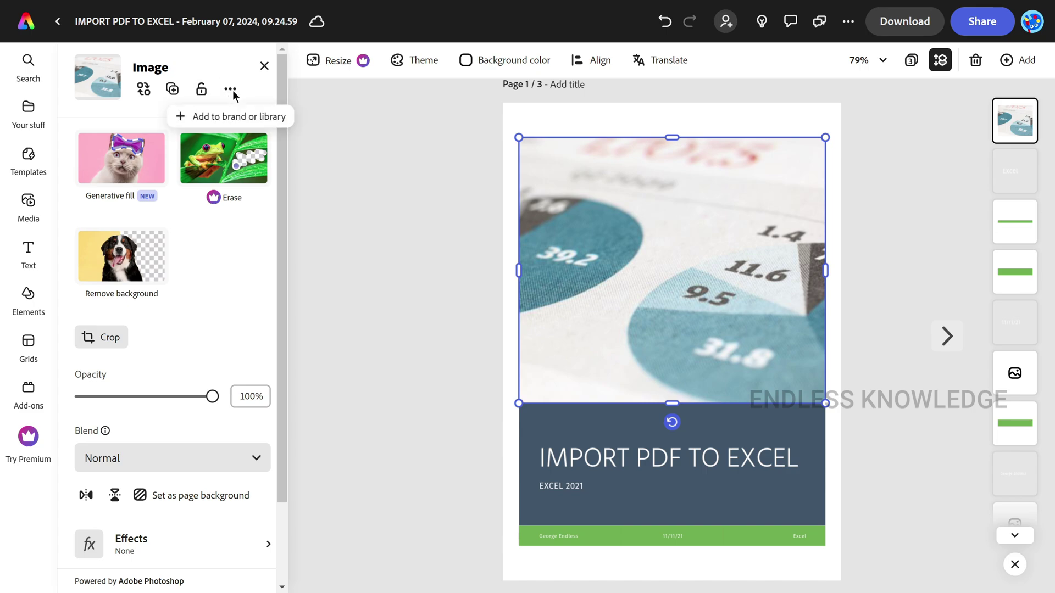
click(230, 90)
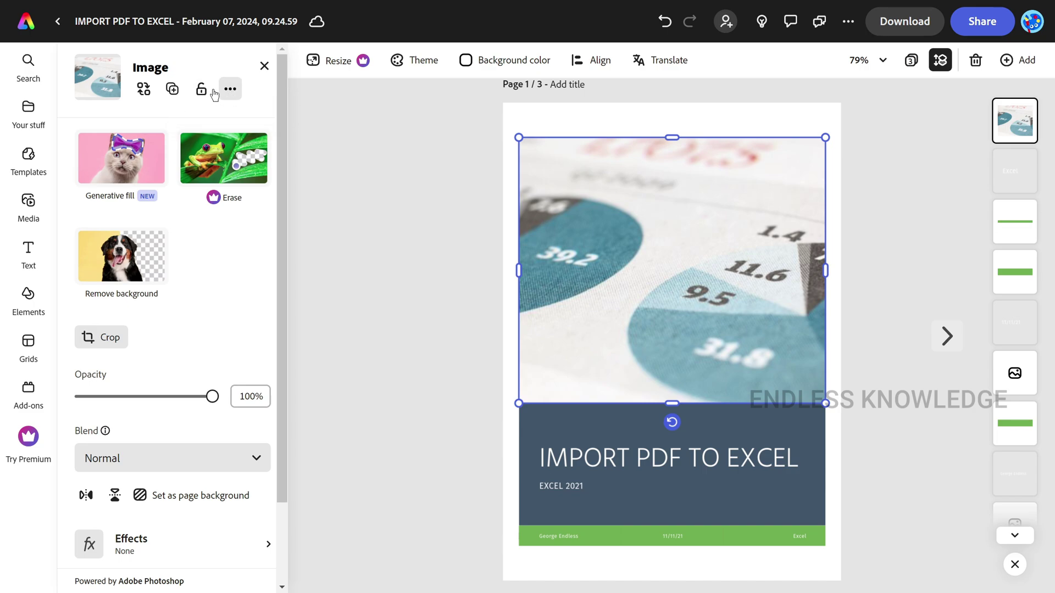
click(144, 90)
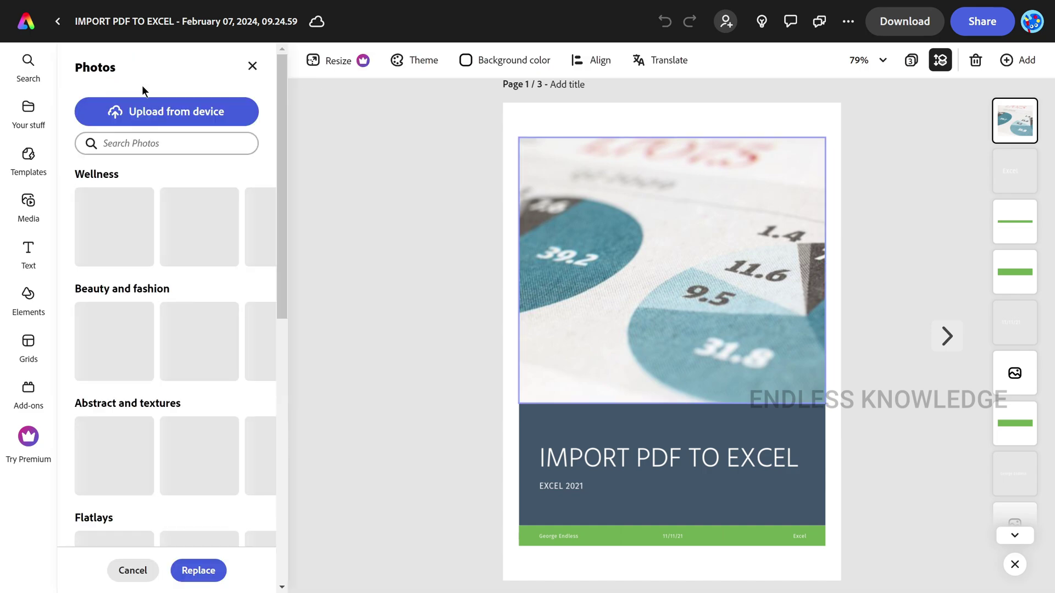
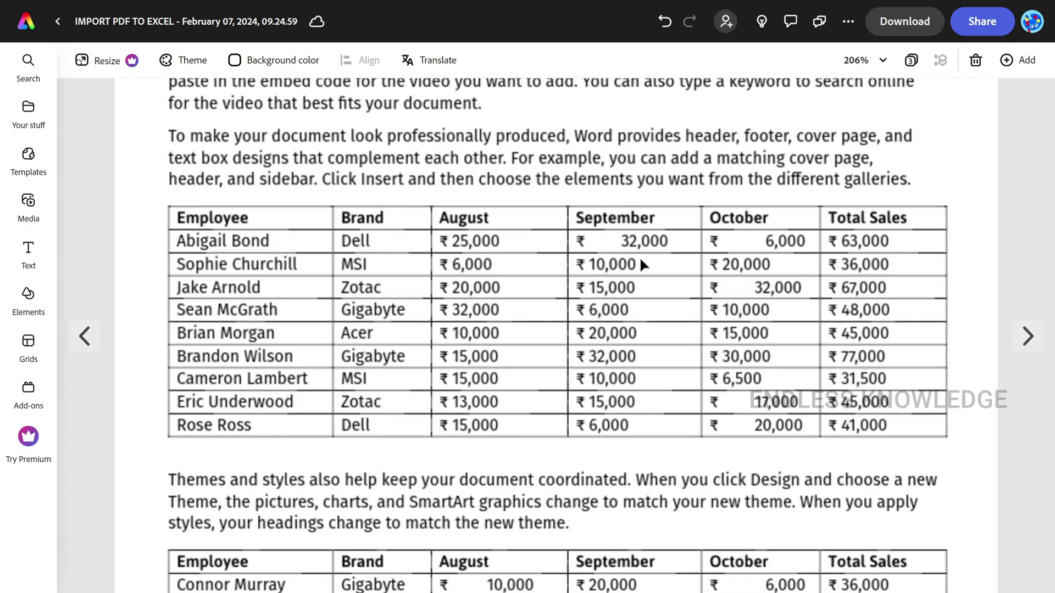
Try moving the "Video provides a powerful way" paragraph on the sales tables page downward, and undo the move
scroll(638, 256, up, 2)
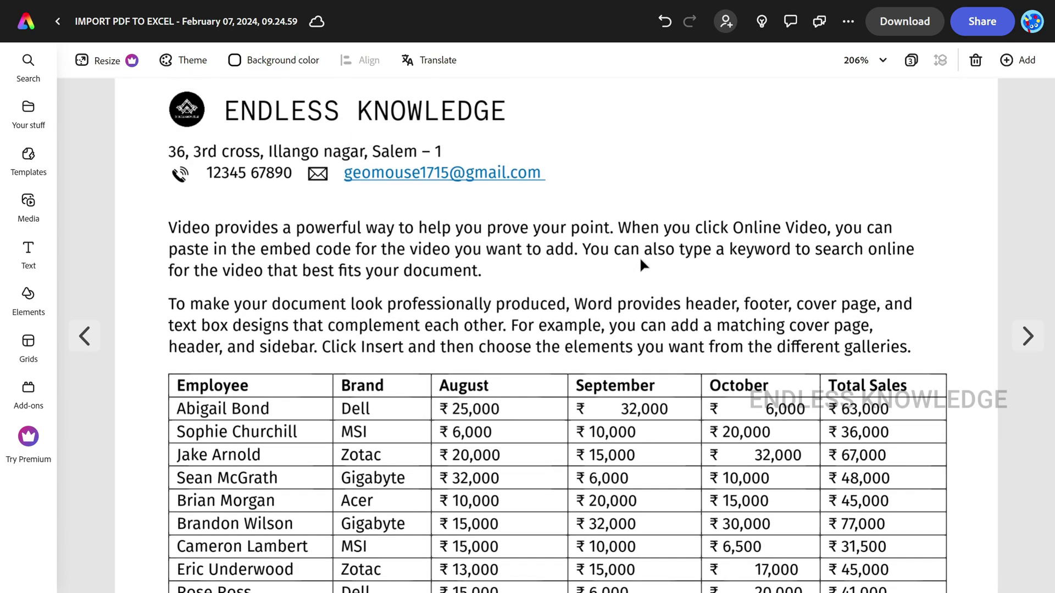
click(495, 229)
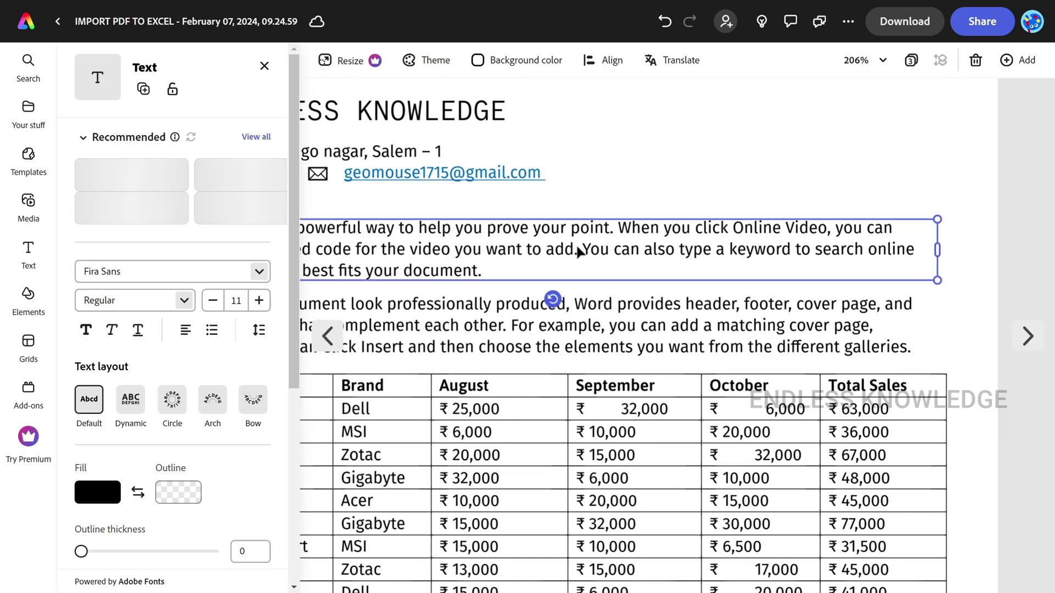
scroll(550, 250, down, 4)
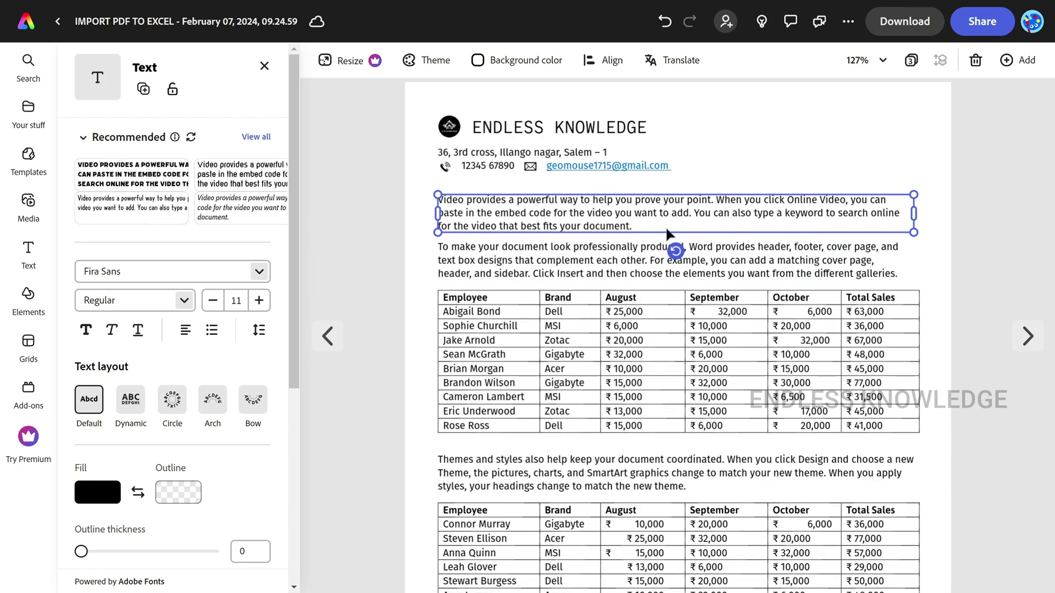
drag(613, 211, 618, 270)
key(ctrl+z)
Delete the word "you" before "want to add" in the first paragraph and enter "you" again
double_click(600, 213)
click(626, 214)
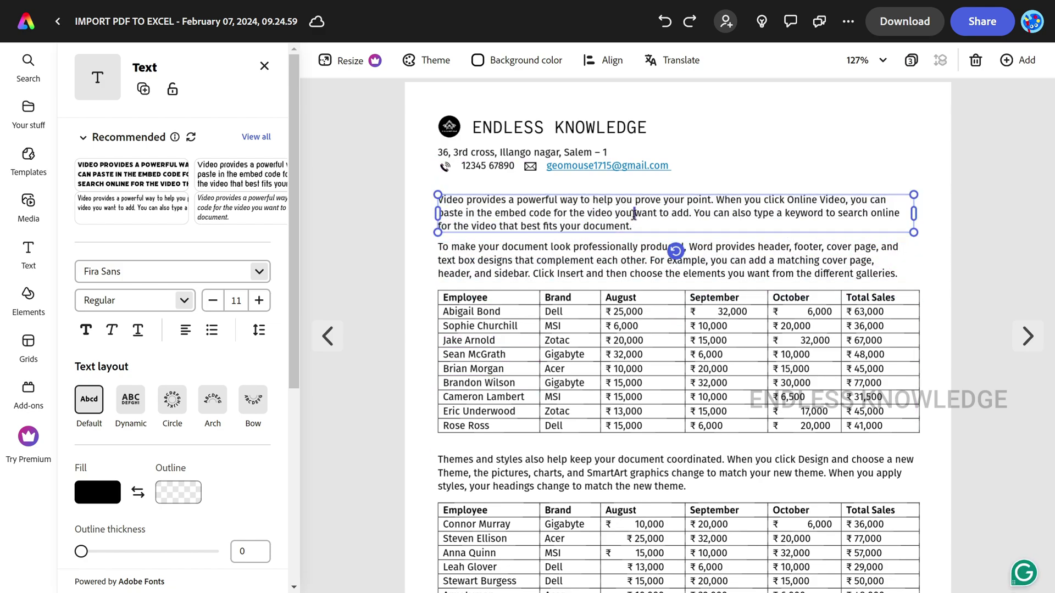
click(632, 229)
key(BackSpace)
key(BackSpace)
key(BackSpace)
key(BackSpace)
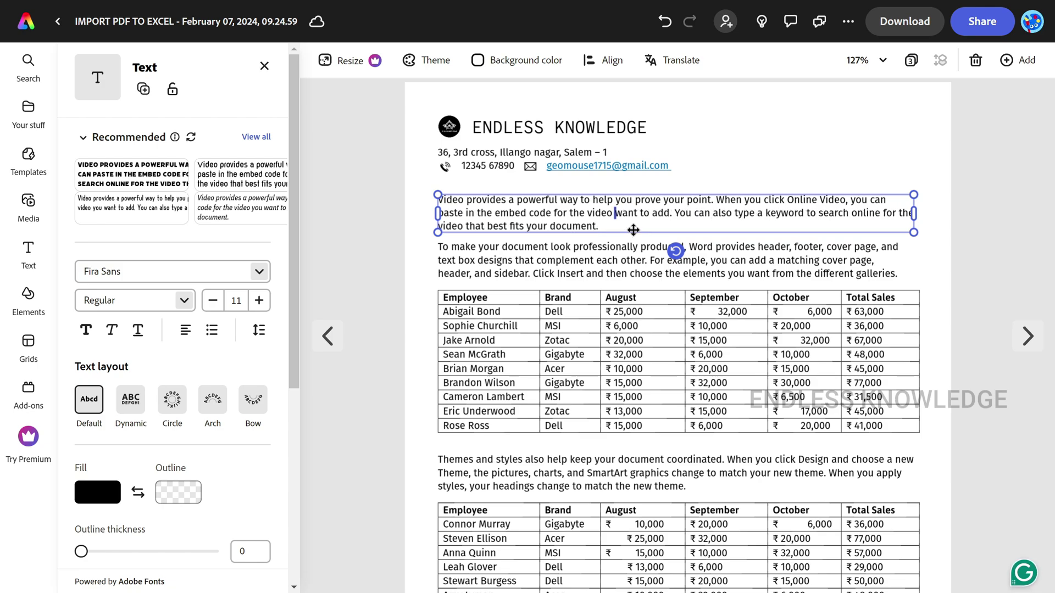
text(you)
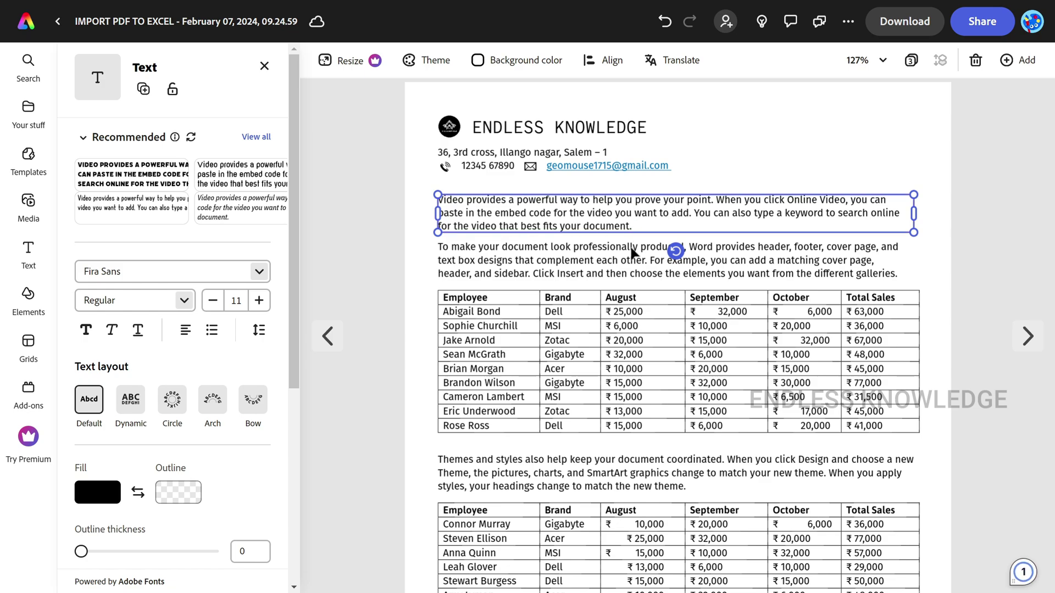
Try two recommended text styles, Reross and Ronde-B, on the "Video provides a powerful way" paragraph, undoing each one
click(623, 266)
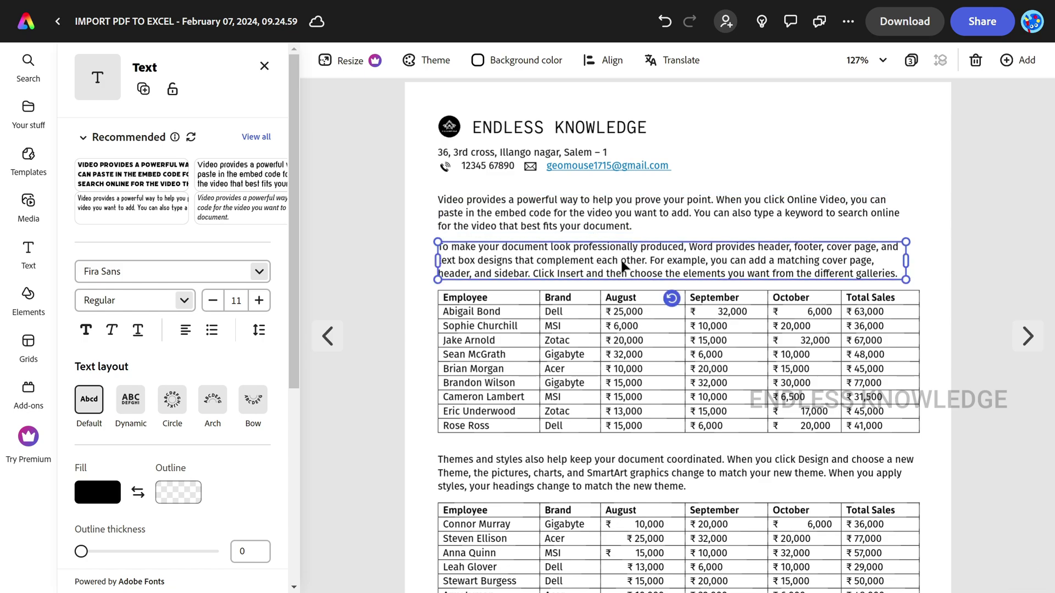
click(625, 216)
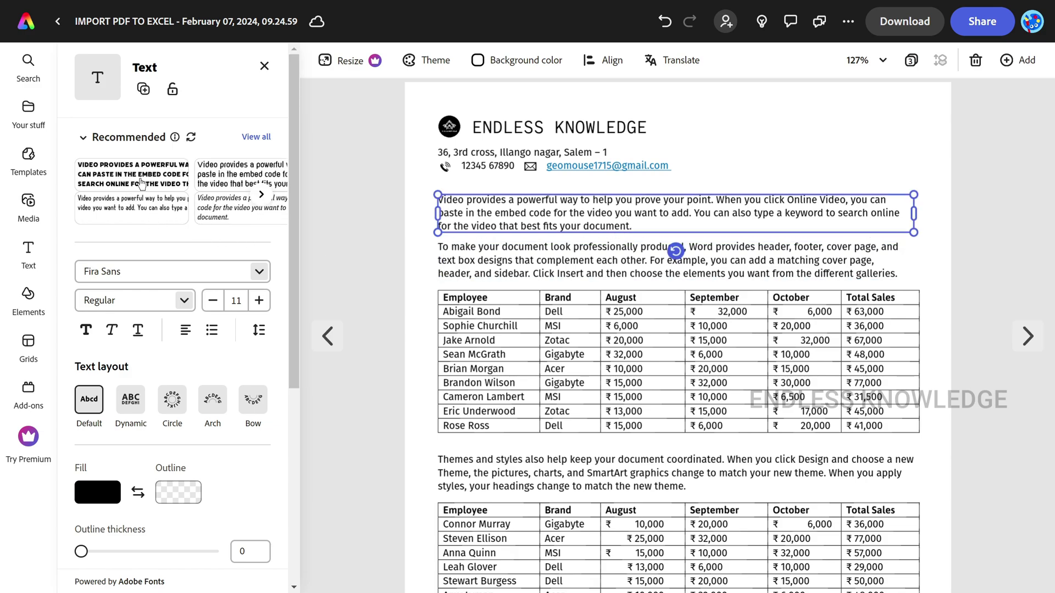
click(218, 179)
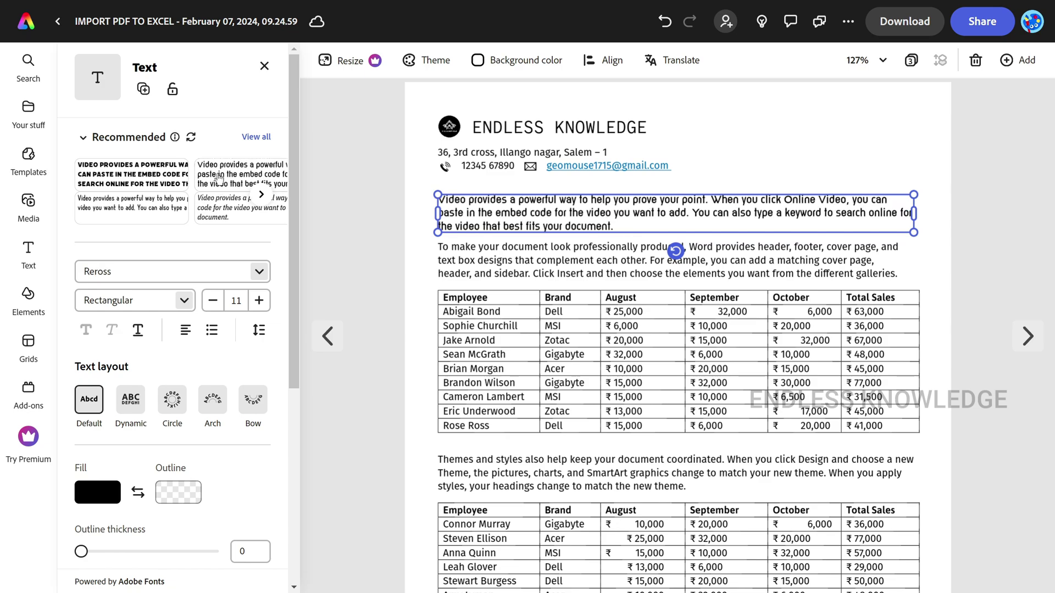
key(ctrl+z)
click(159, 213)
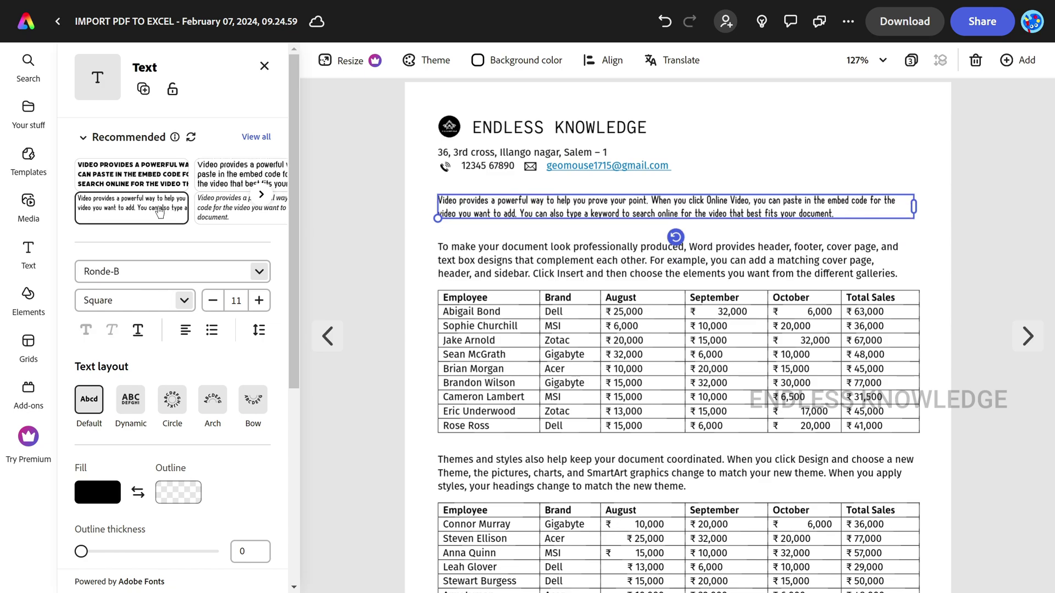
key(ctrl+z)
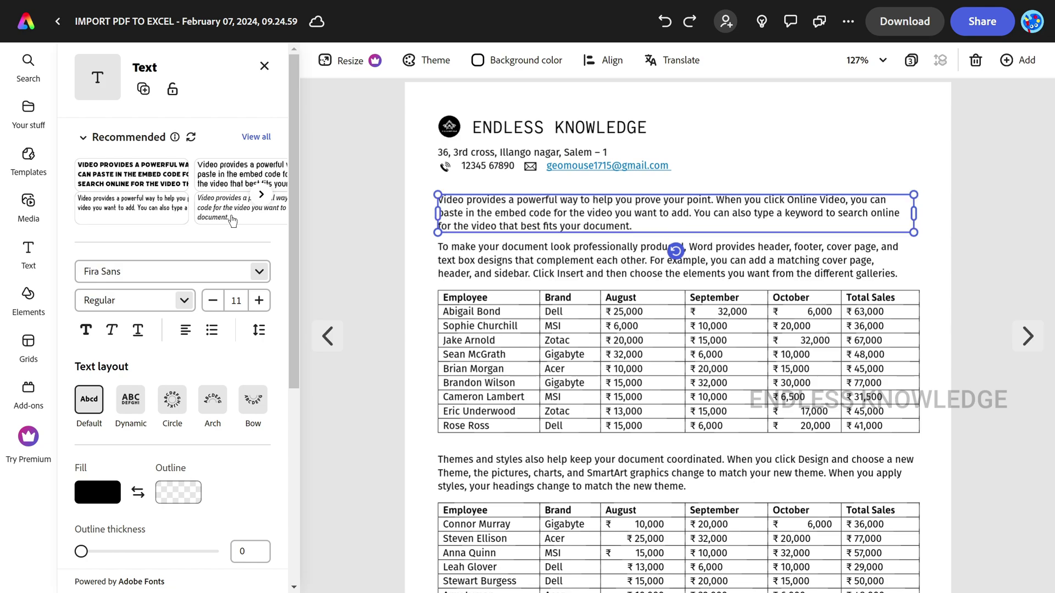
Review the paragraph's text layout, fill, outline thickness, opacity, effects, shadow, shape and animation options
scroll(262, 253, down, 5)
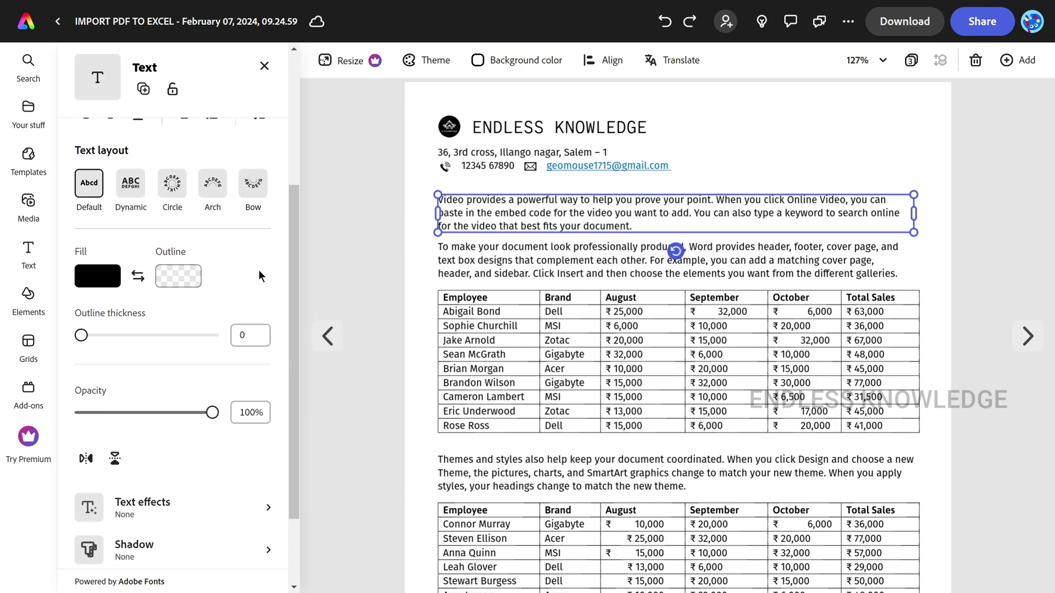
scroll(230, 217, down, 1)
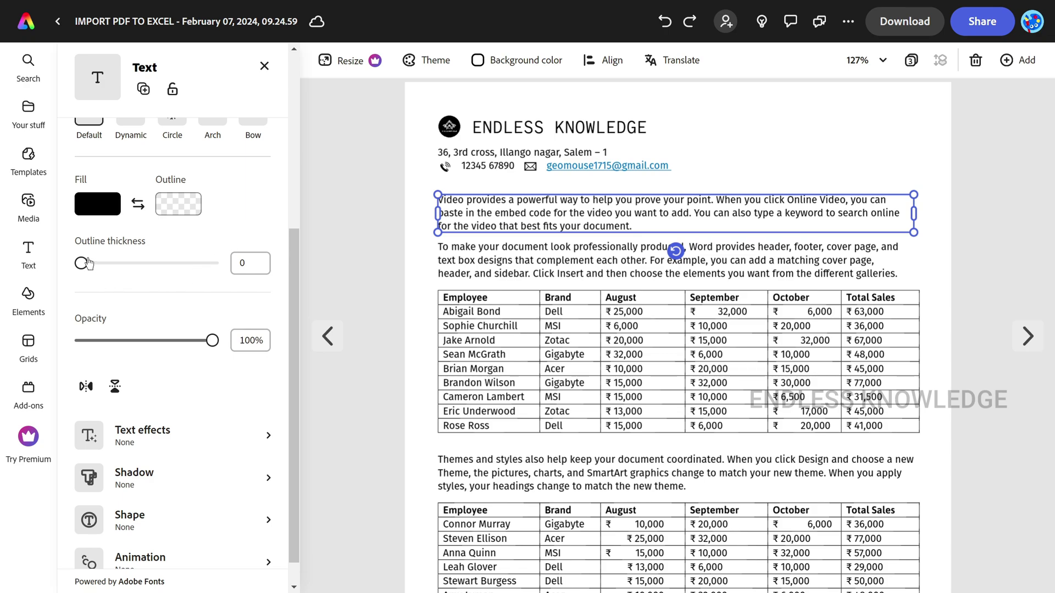
drag(87, 262, 63, 261)
scroll(163, 283, down, 1)
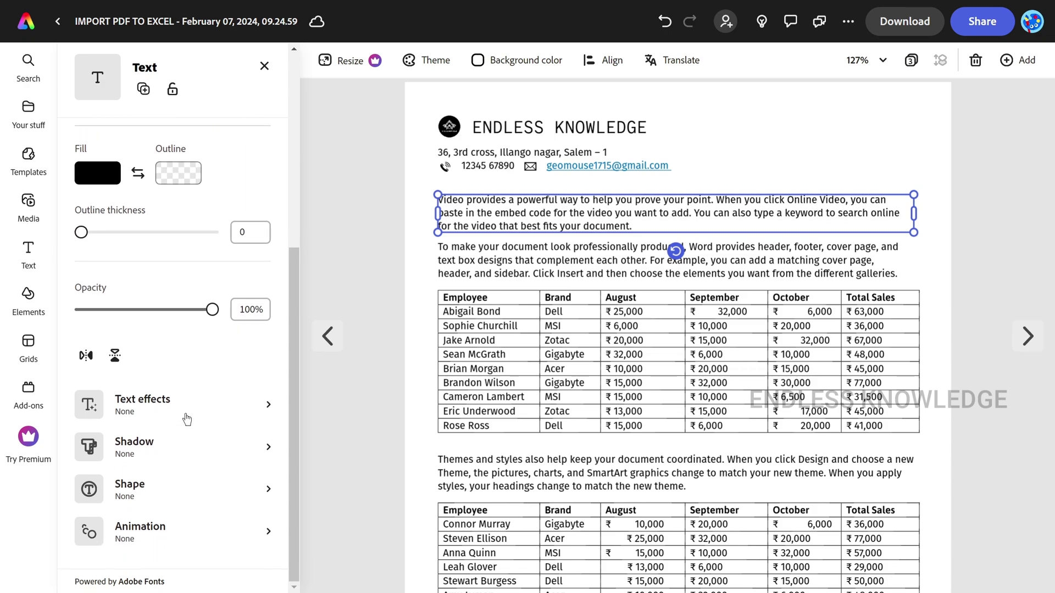
scroll(202, 505, up, 6)
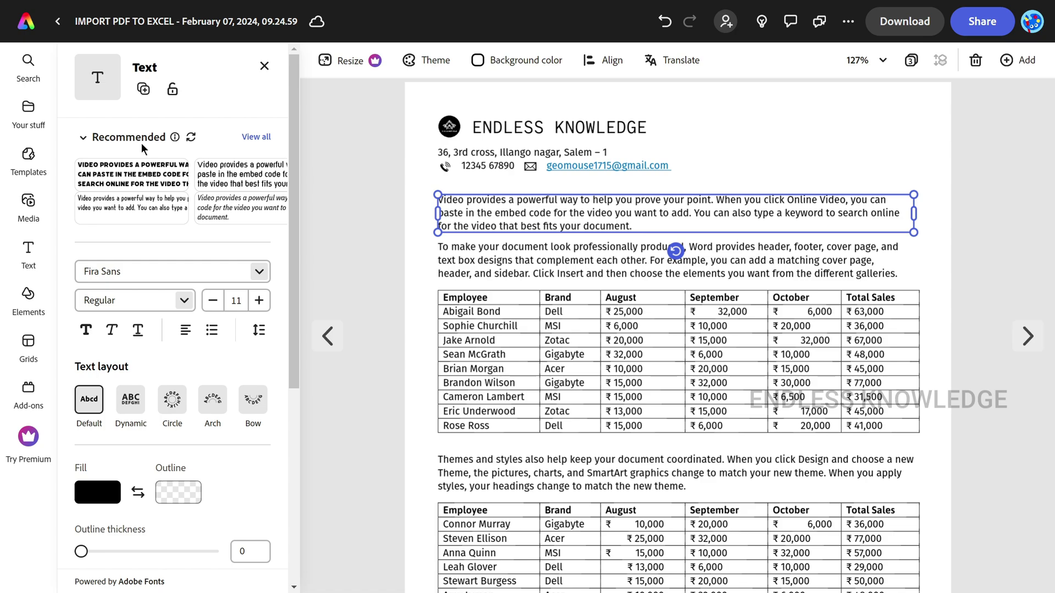
In the first sales table, move the detached October amounts 6,000, 32,000, 17,000 and 20,000 and September's 32,000 left toward their rupee signs
click(548, 266)
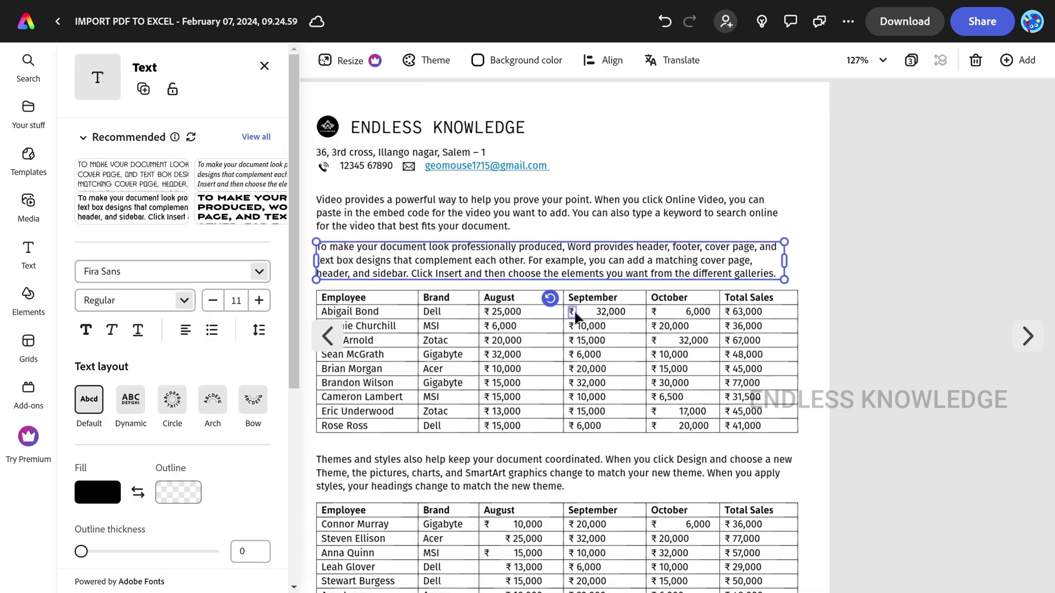
click(610, 312)
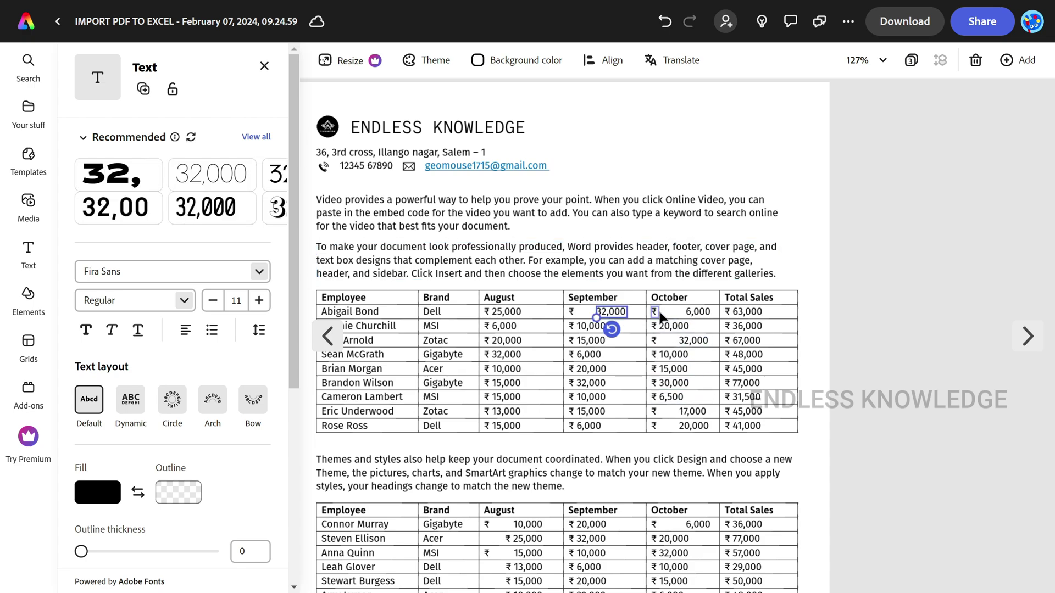
click(704, 313)
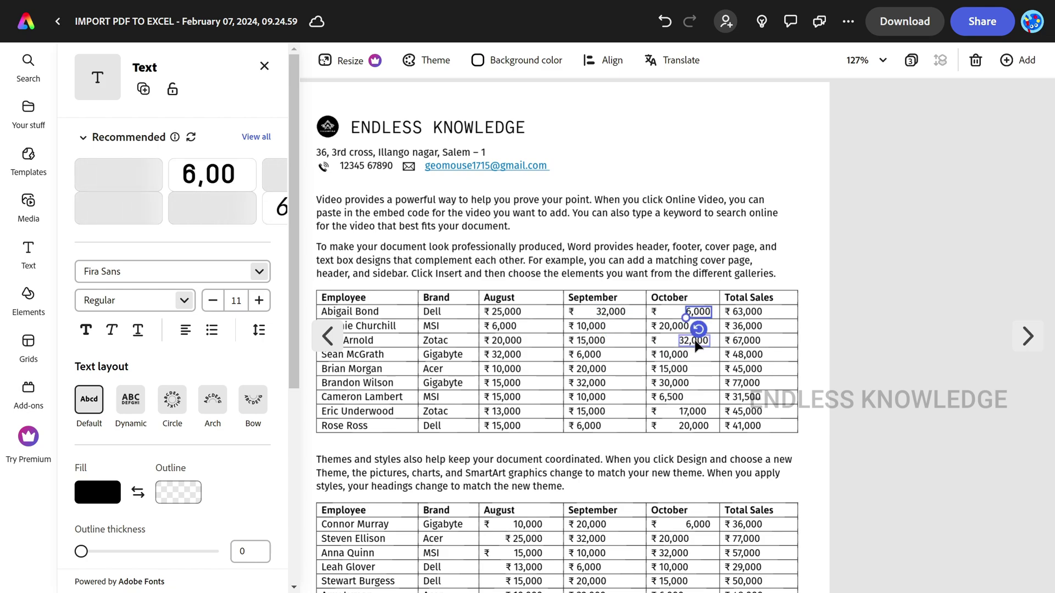
shift+click(696, 341)
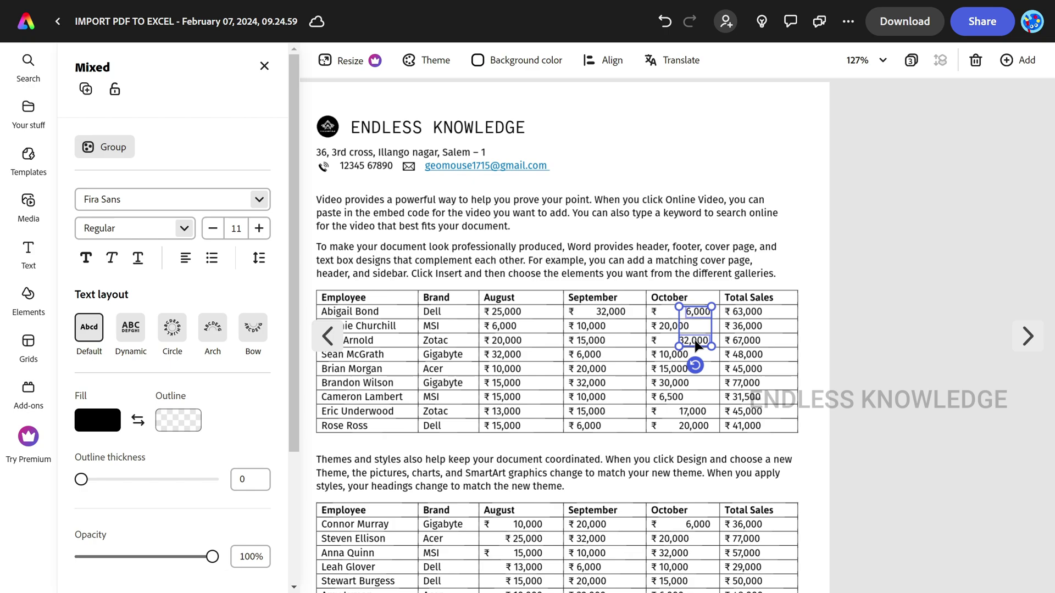
shift+click(693, 412)
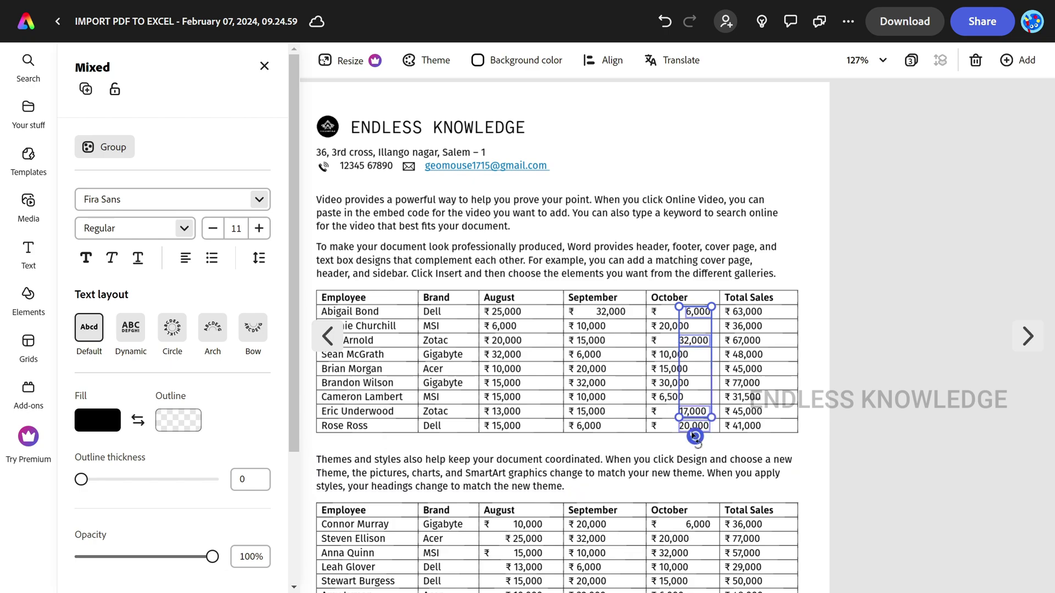
shift+click(690, 427)
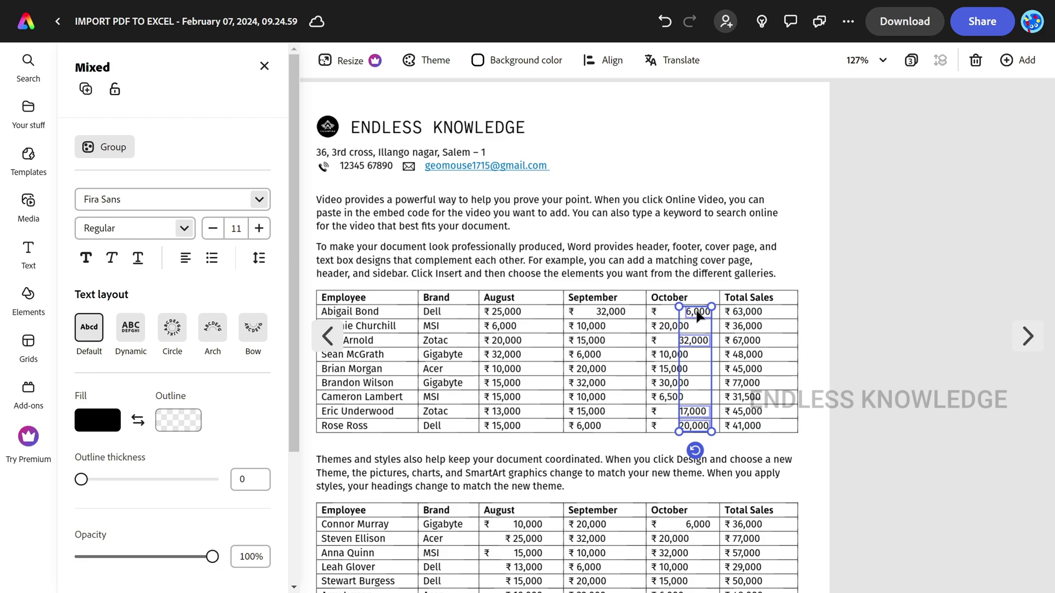
drag(699, 313, 680, 318)
click(608, 312)
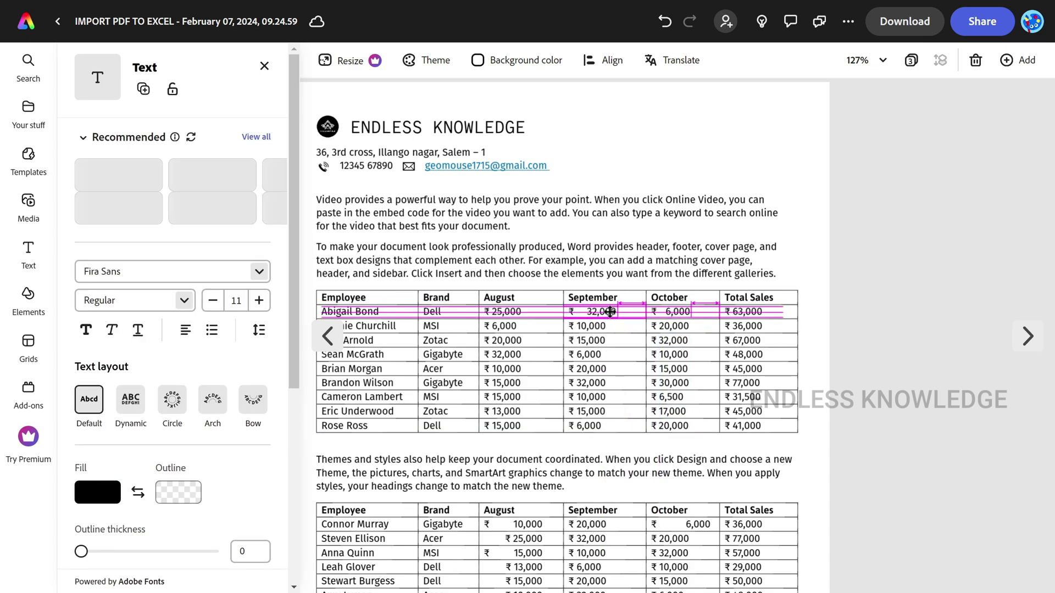
drag(610, 312, 600, 312)
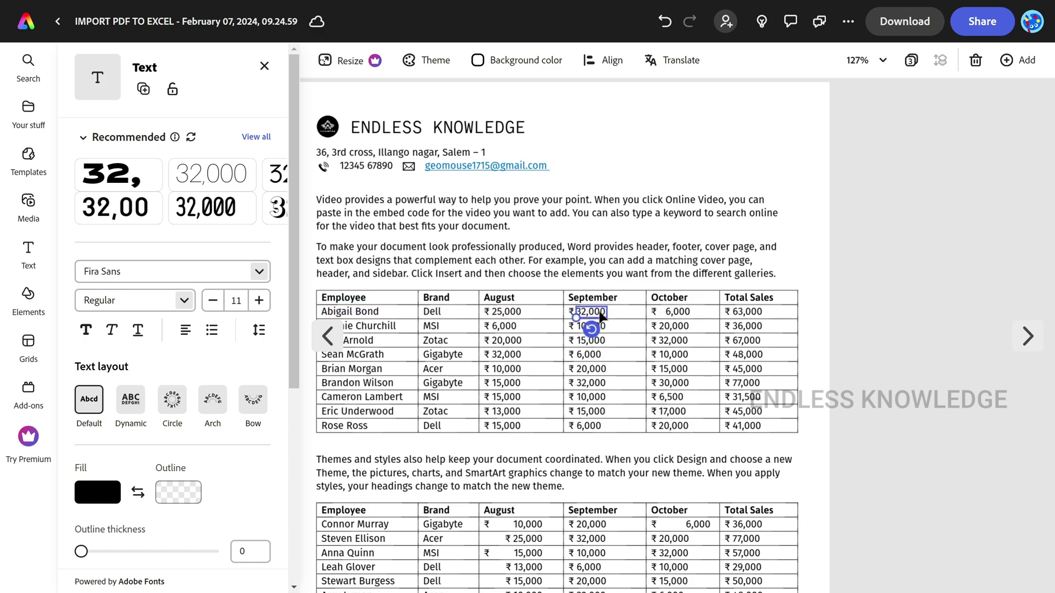
In the second sales table, move August's three detached rupee signs right to their amounts and October's detached 6,000 left beside its sign
scroll(526, 339, down, 3)
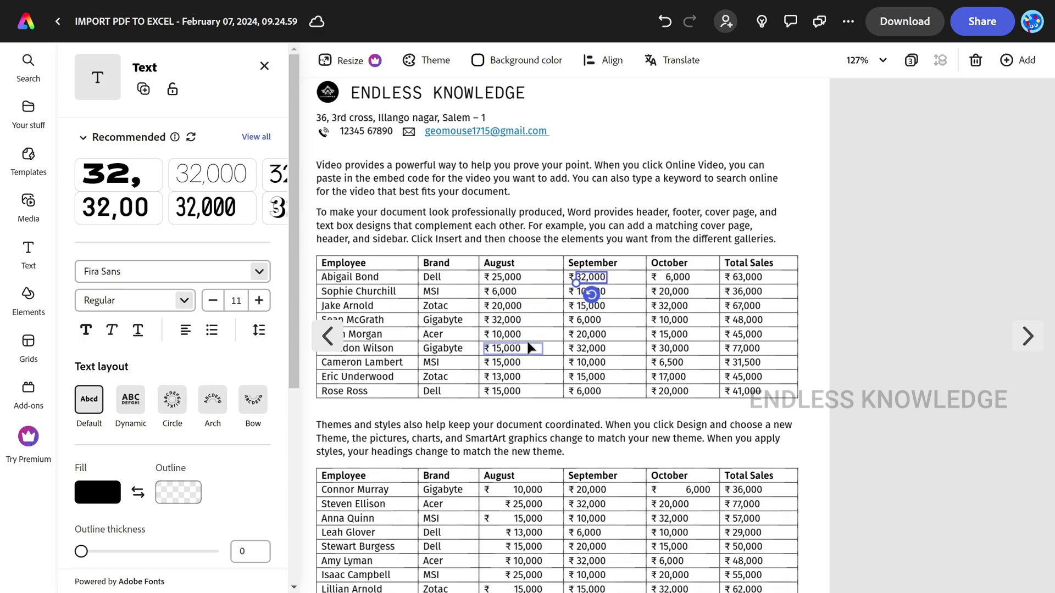
scroll(528, 345, down, 3)
click(527, 305)
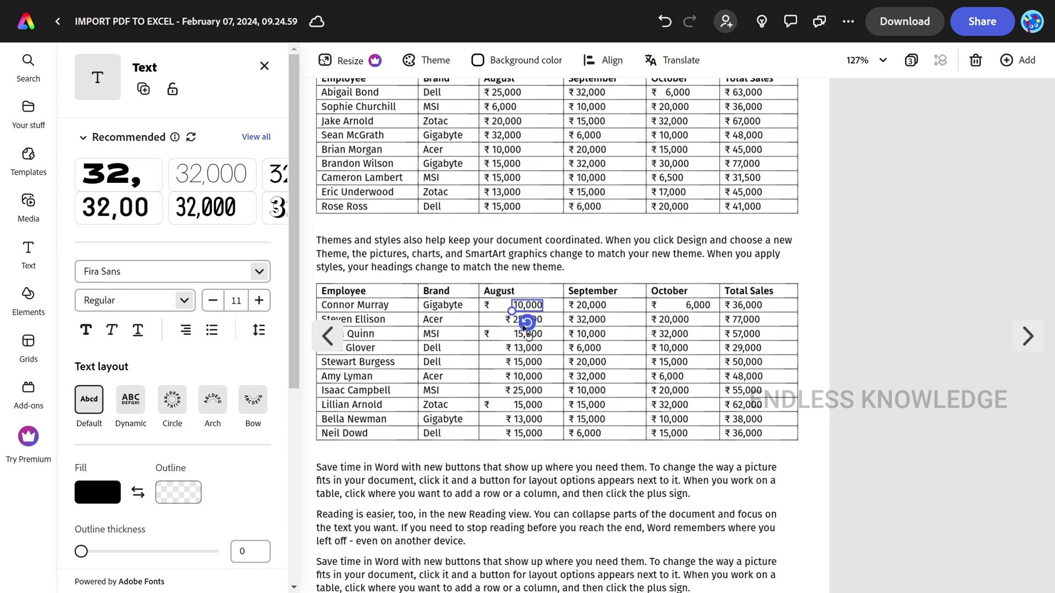
click(487, 333)
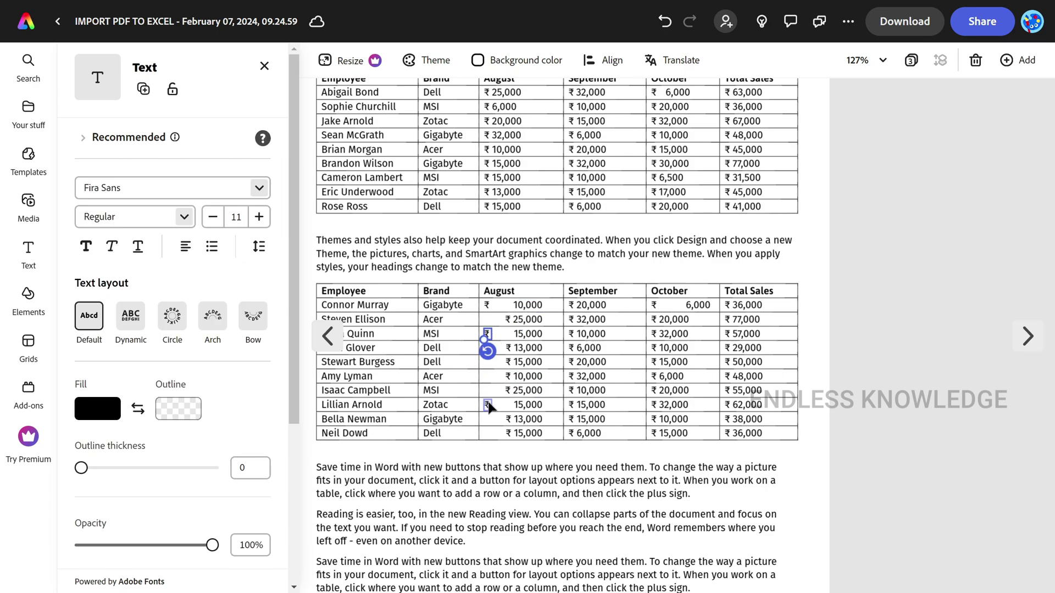
click(487, 405)
shift+click(487, 334)
shift+click(487, 306)
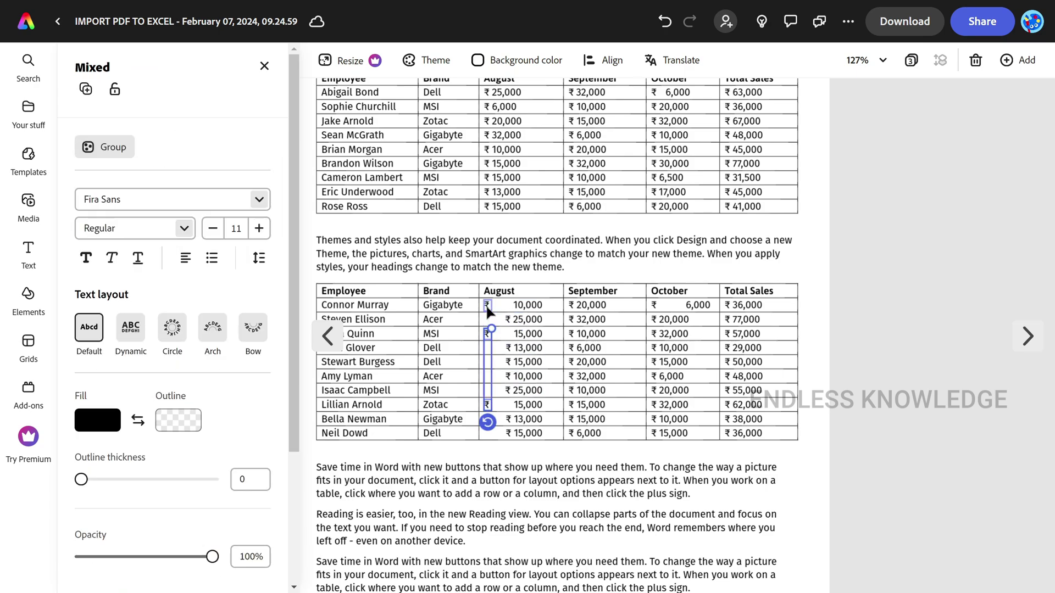
drag(487, 311, 507, 306)
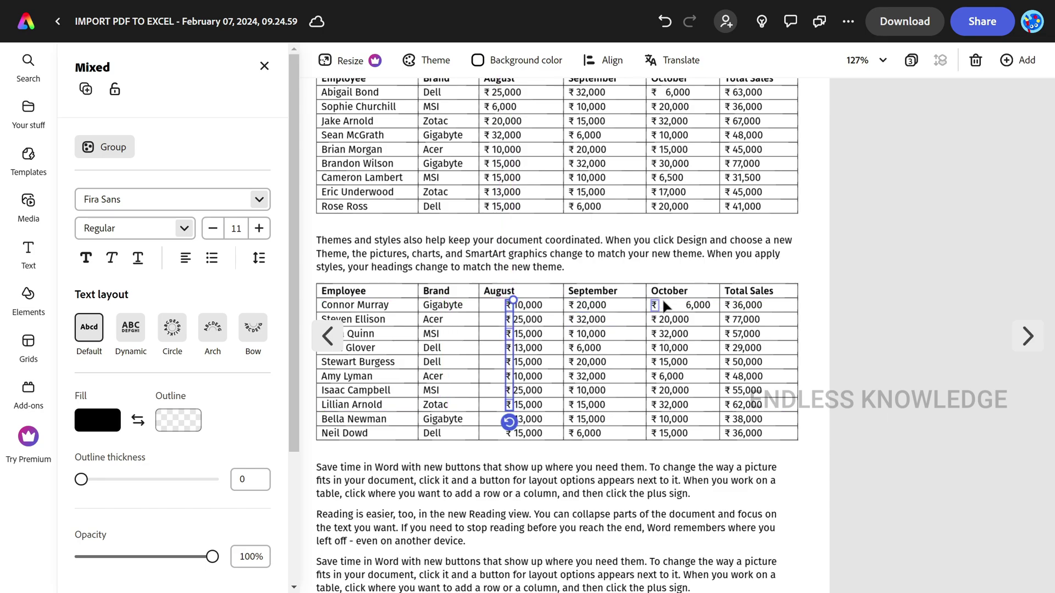
click(696, 305)
drag(696, 305, 678, 301)
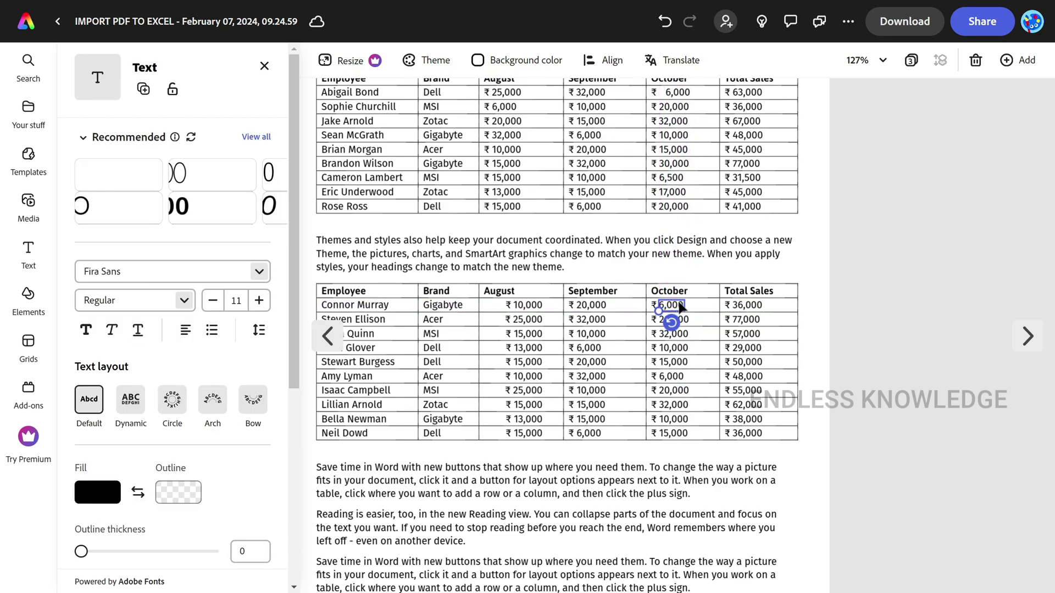
Try placing the "Dorm Pack List" text template over the second sales table, and delete it from the page
scroll(865, 340, down, 2)
scroll(812, 360, down, 2)
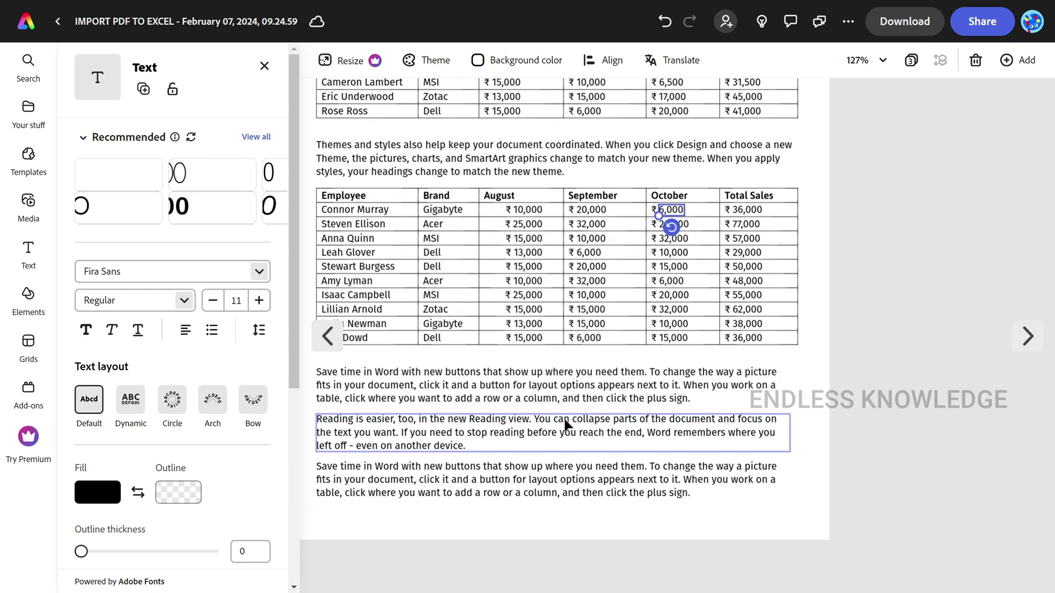
scroll(545, 408, up, 1)
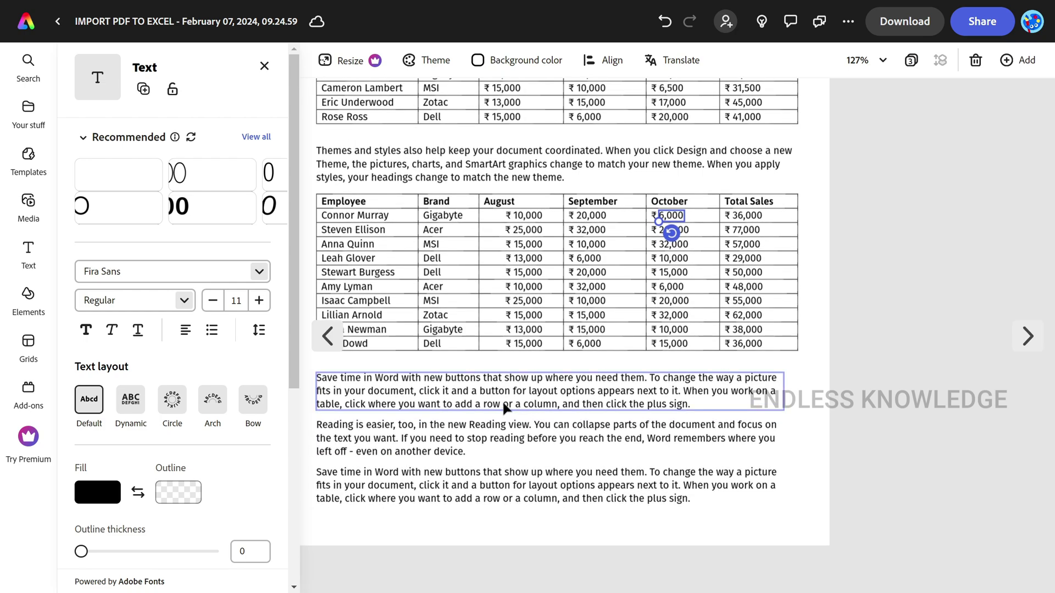
click(28, 250)
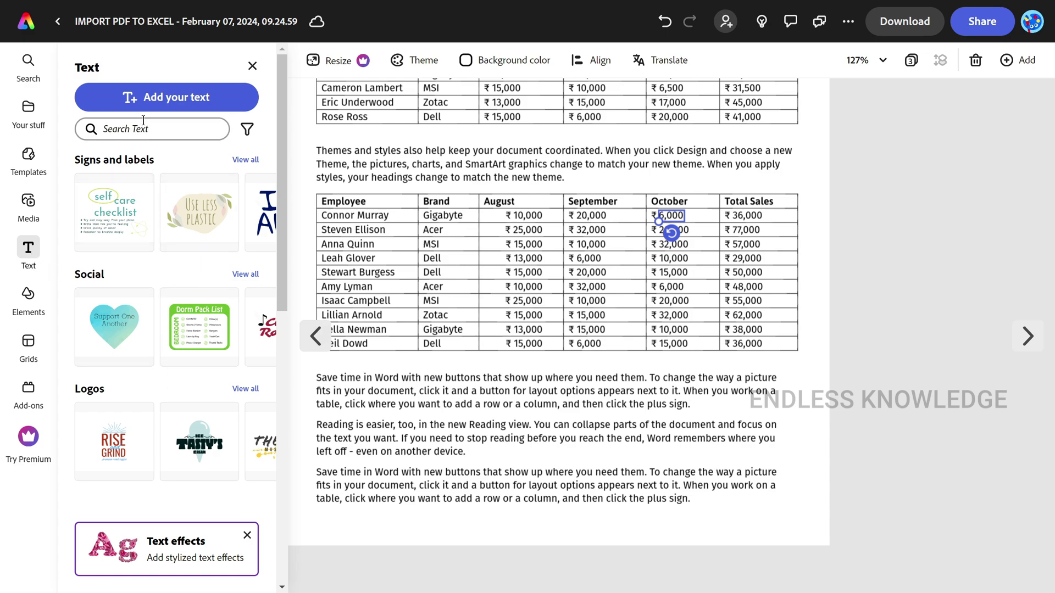
drag(192, 324, 615, 347)
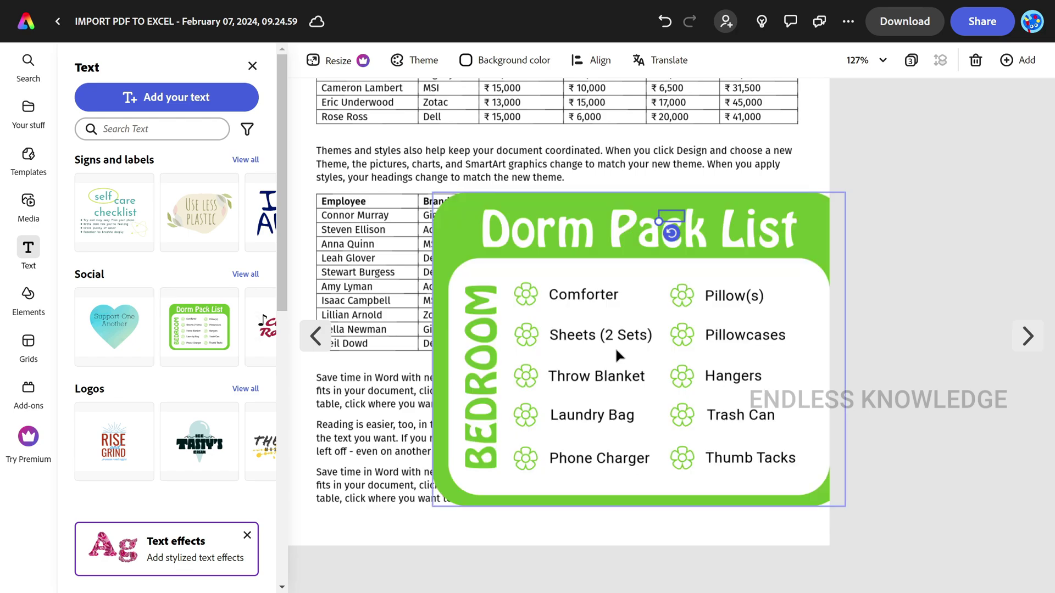
click(452, 200)
click(546, 203)
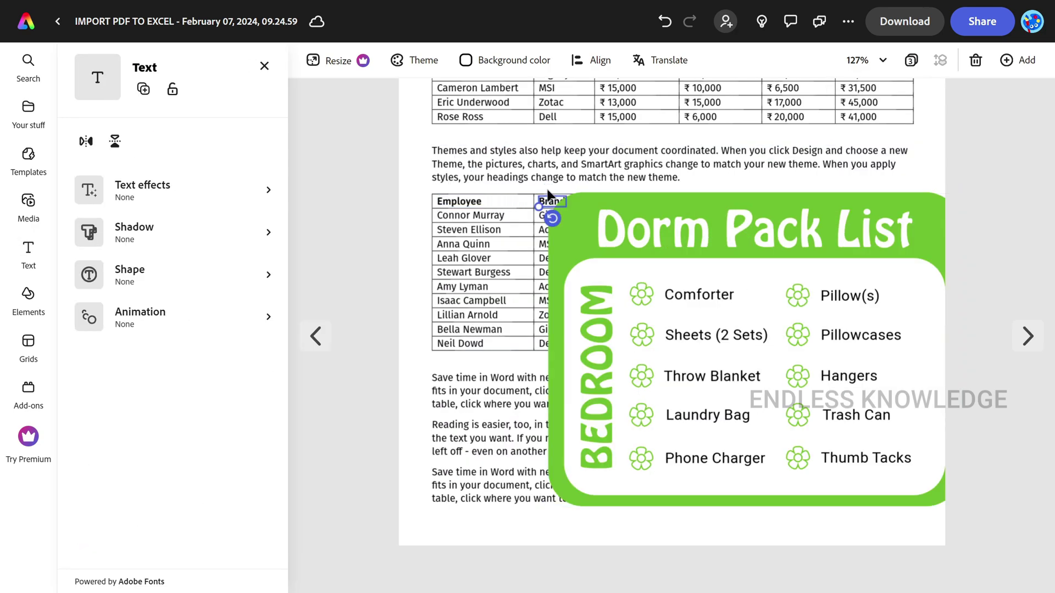
click(568, 222)
drag(548, 192, 680, 273)
key(Delete)
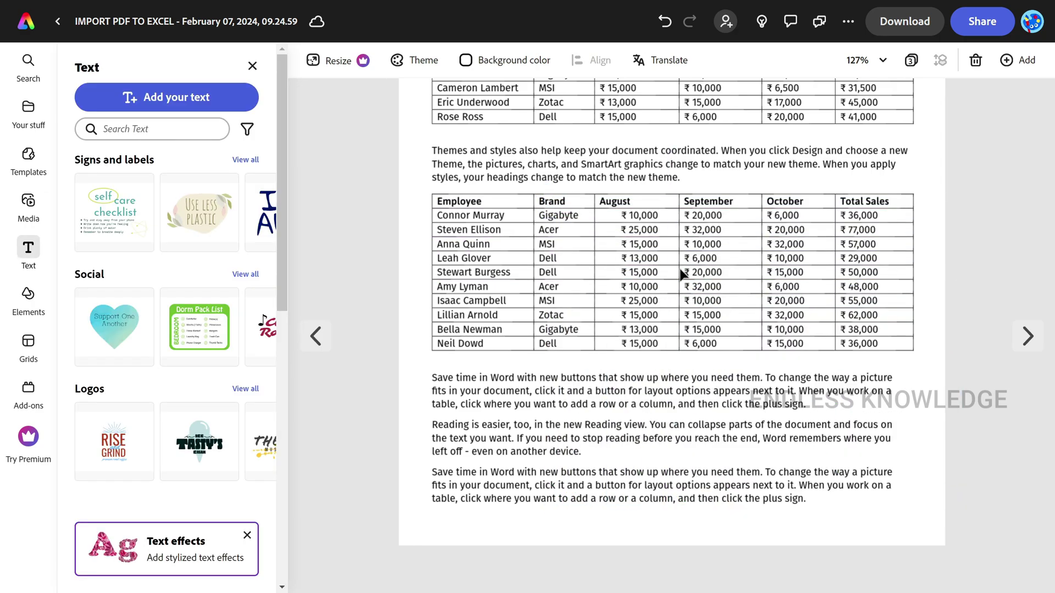
Browse the design assets and place the deer illustration from Animals and Creatures over the lower part of the second sales table
click(30, 300)
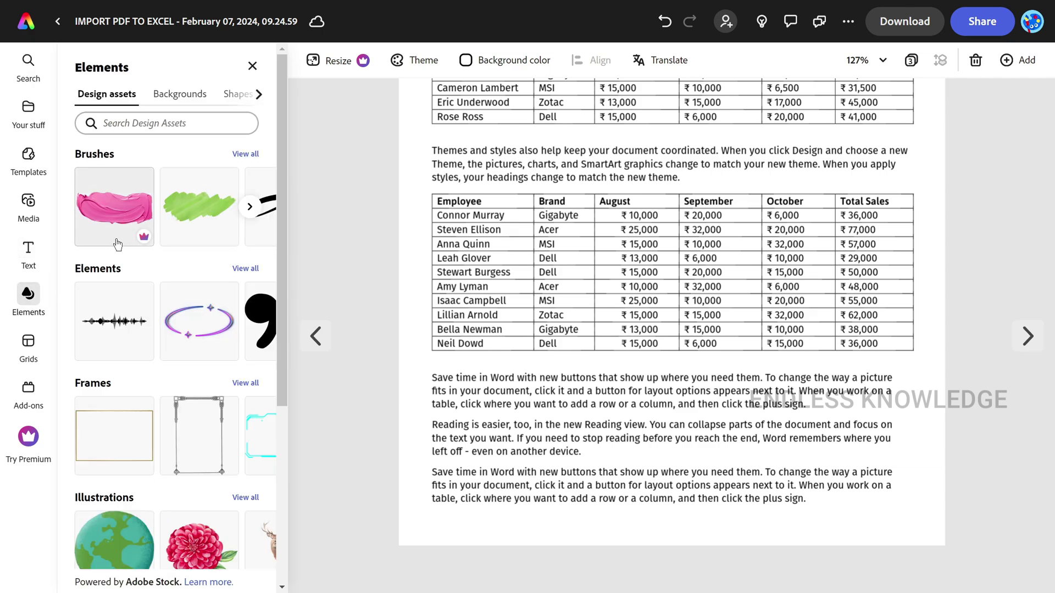
scroll(74, 288, down, 5)
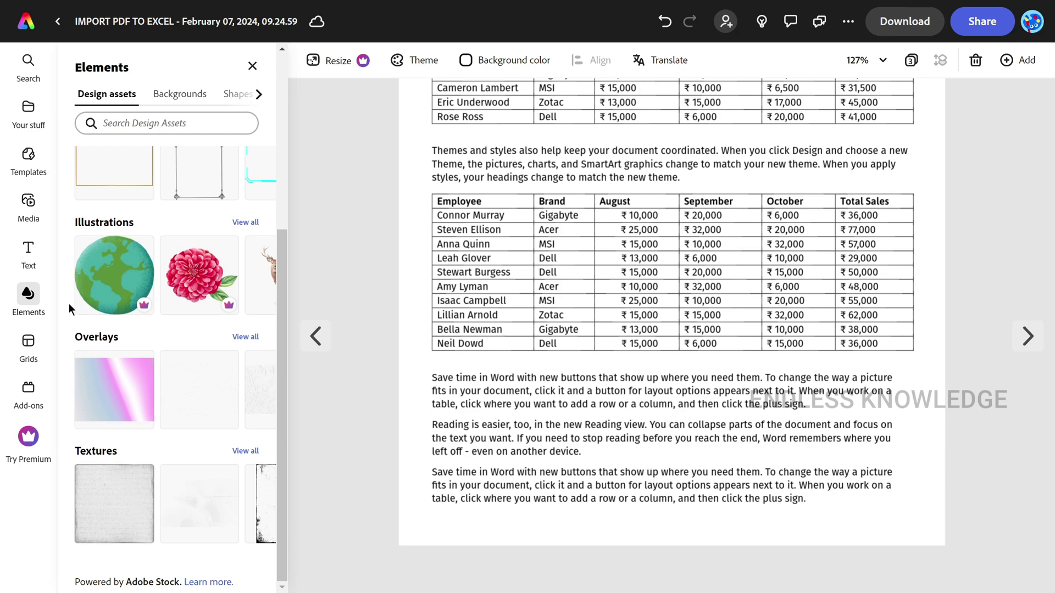
scroll(81, 340, up, 1)
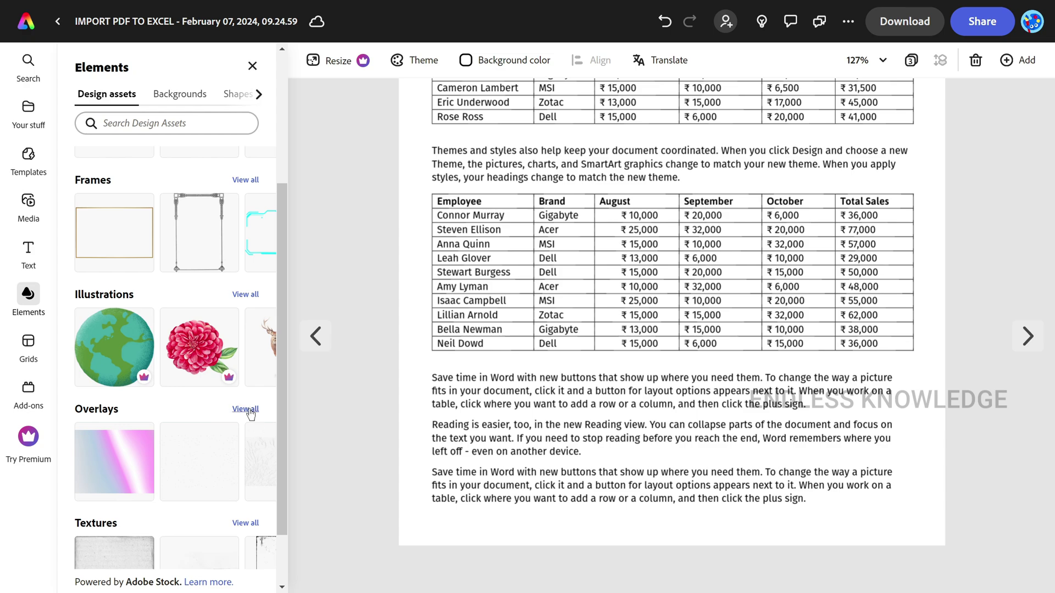
scroll(242, 401, up, 3)
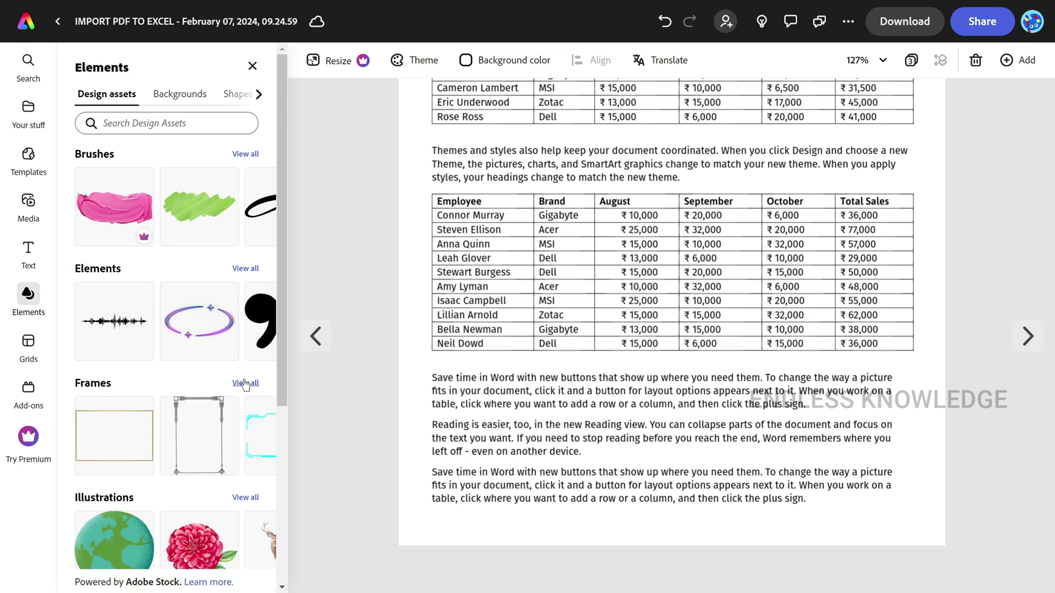
scroll(245, 384, down, 1)
click(245, 426)
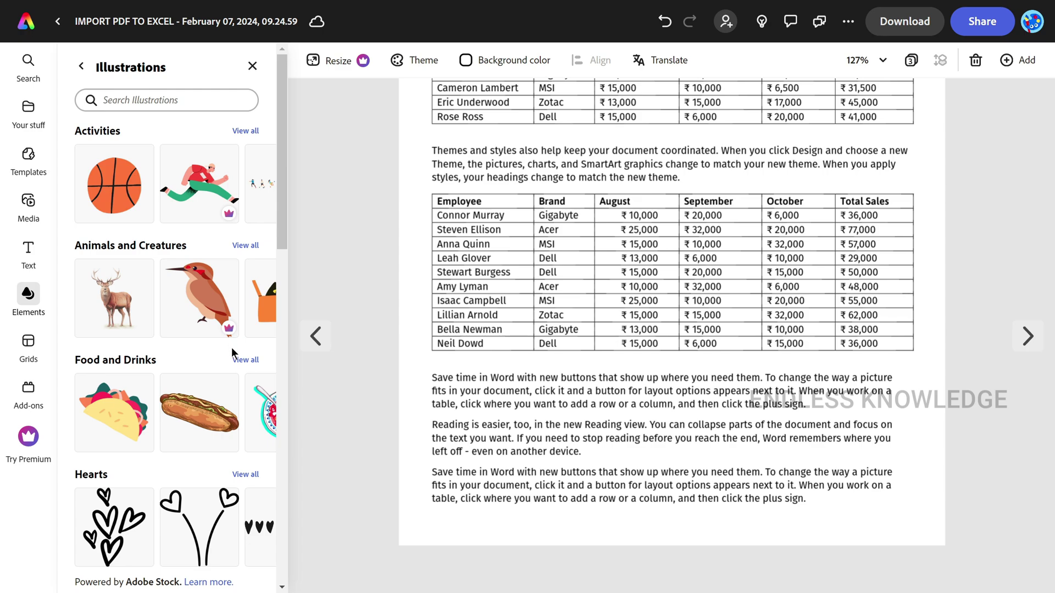
drag(114, 297, 736, 360)
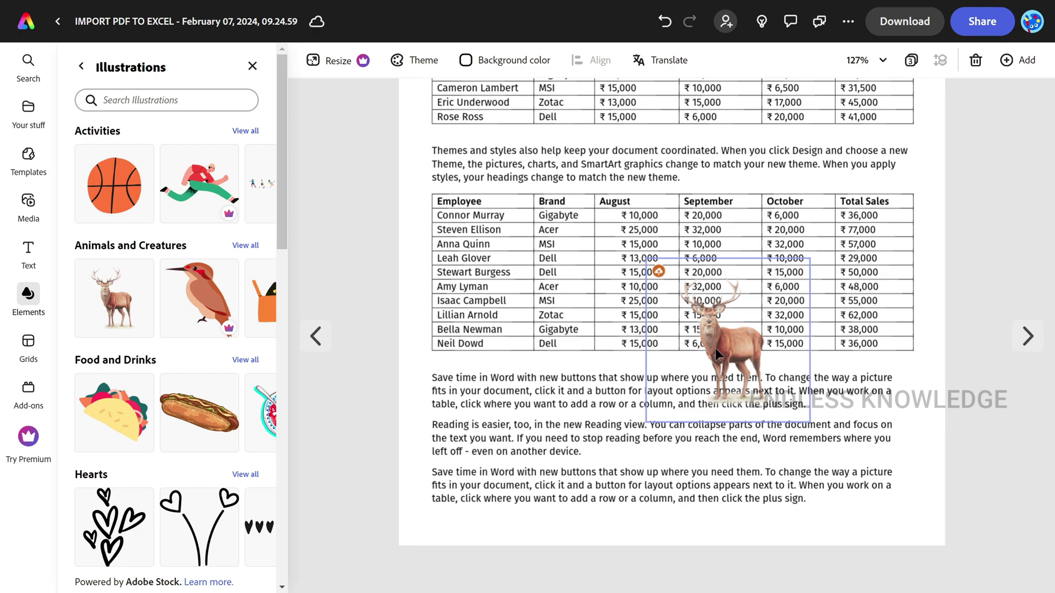
Delete the deer illustration from the second sales table and display the background designs among the elements
click(736, 334)
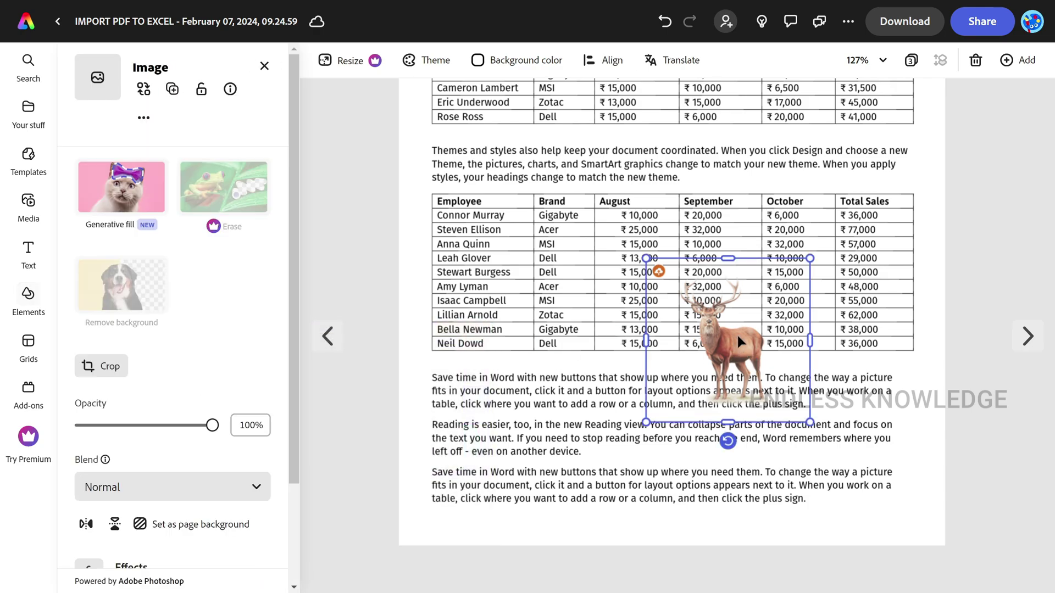
key(Delete)
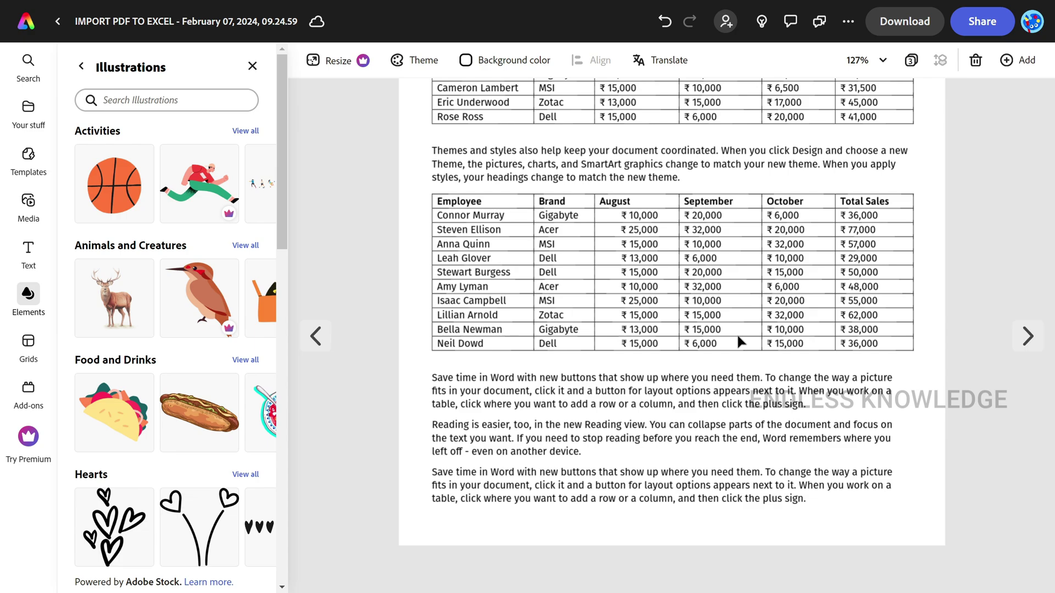
click(80, 66)
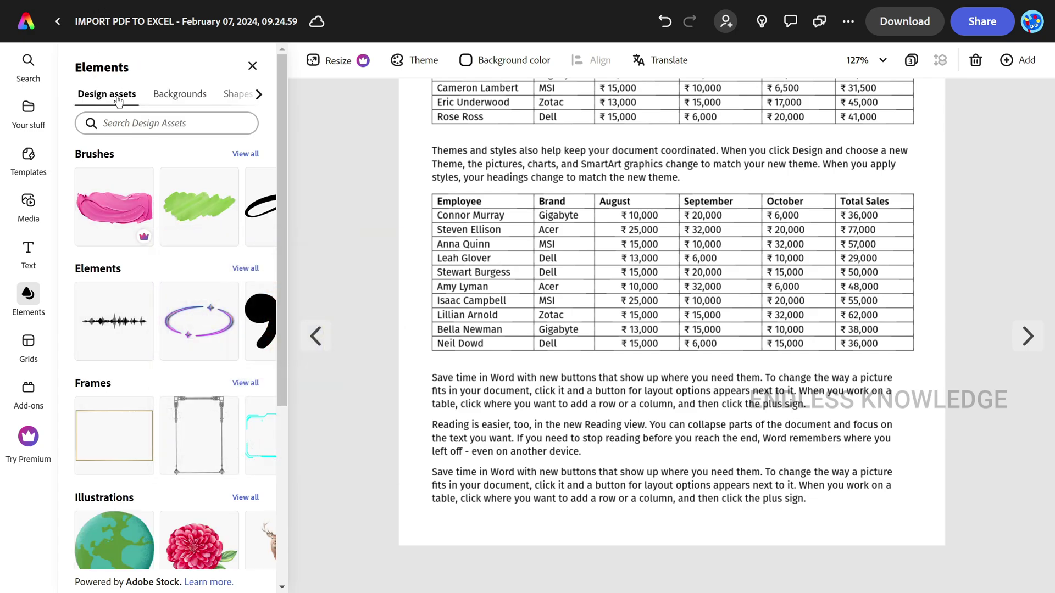
click(176, 99)
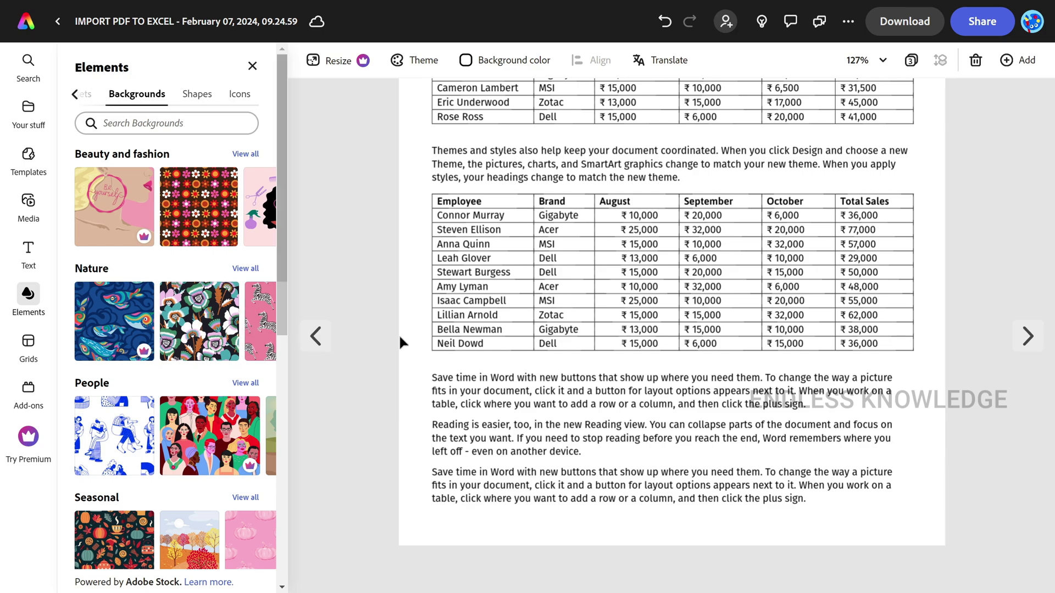
Go back to page 1 and search the templates for "cover page"
click(315, 334)
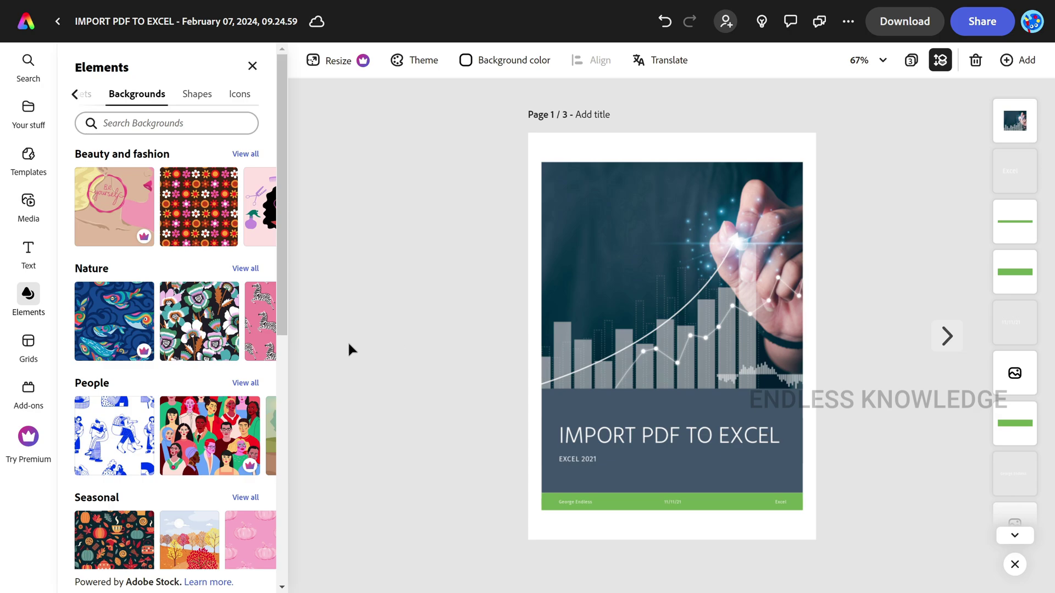
click(29, 154)
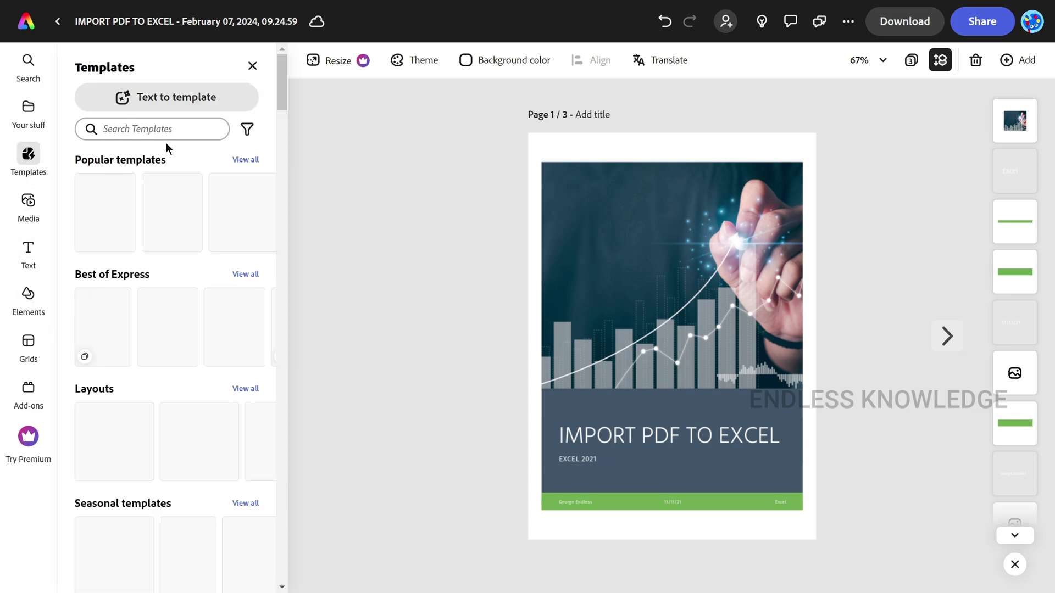
click(188, 130)
text(cover)
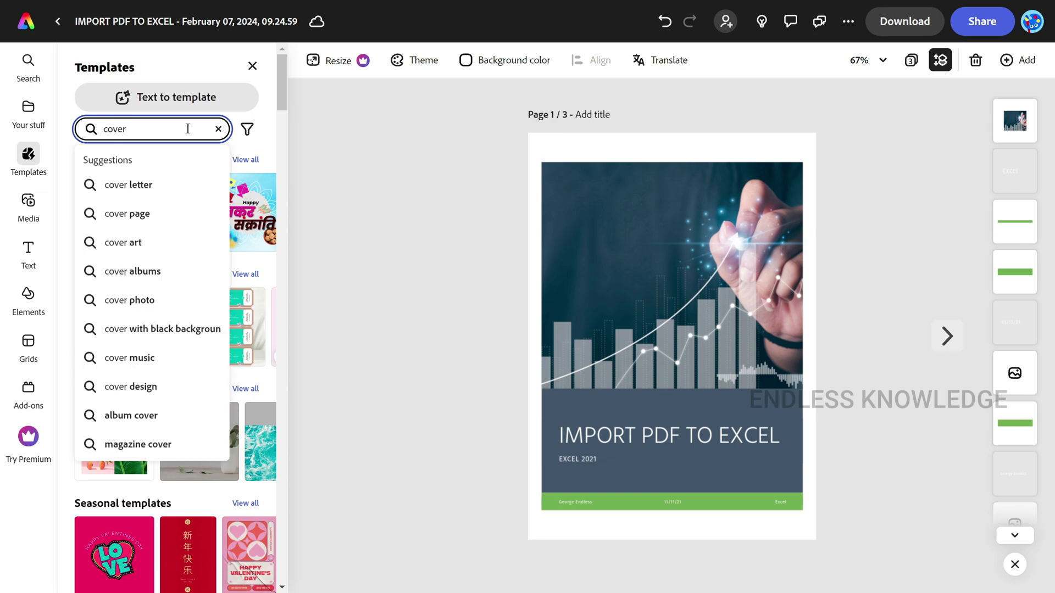
click(165, 214)
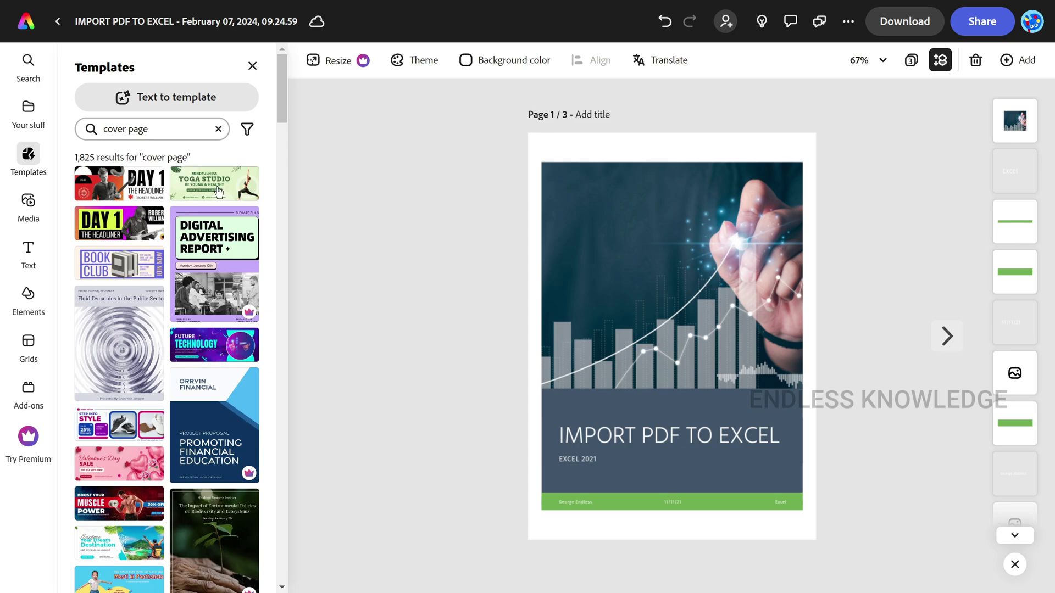
Add the "Monthly Project Status Report" template to the current document as a page
scroll(219, 193, down, 10)
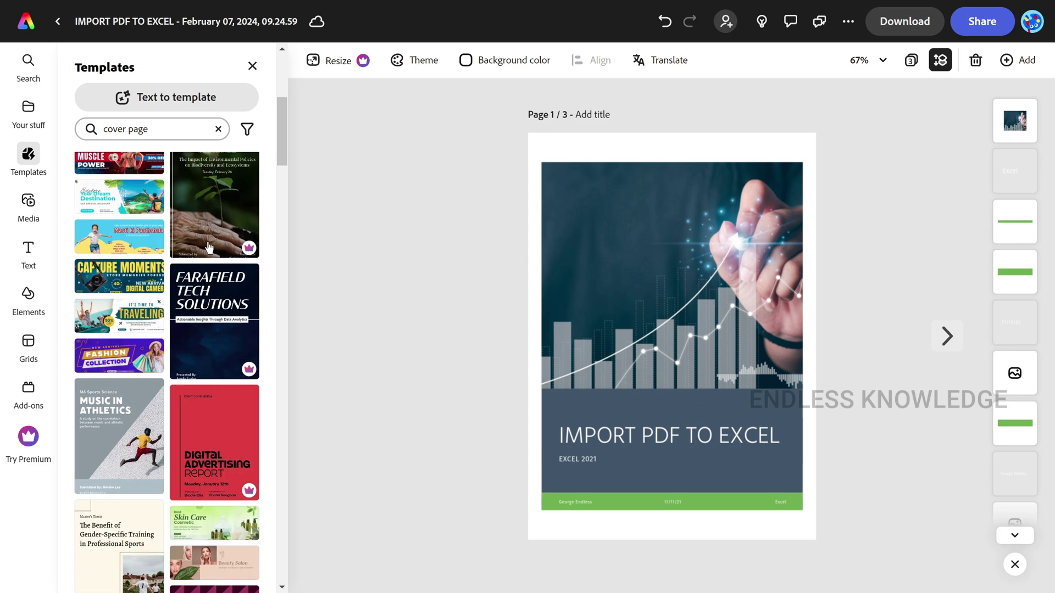
scroll(209, 249, down, 8)
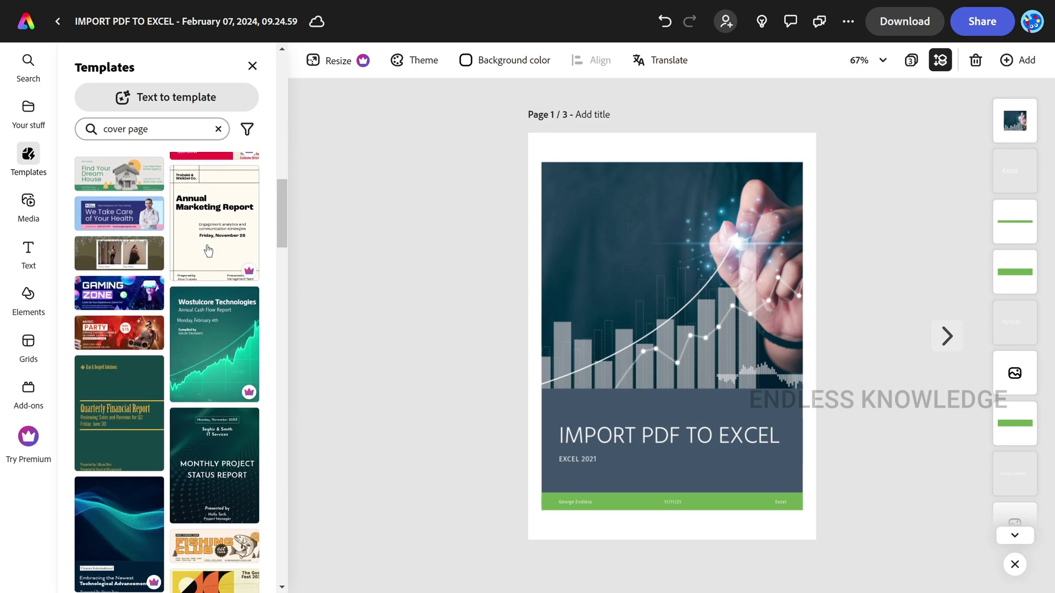
scroll(209, 250, down, 2)
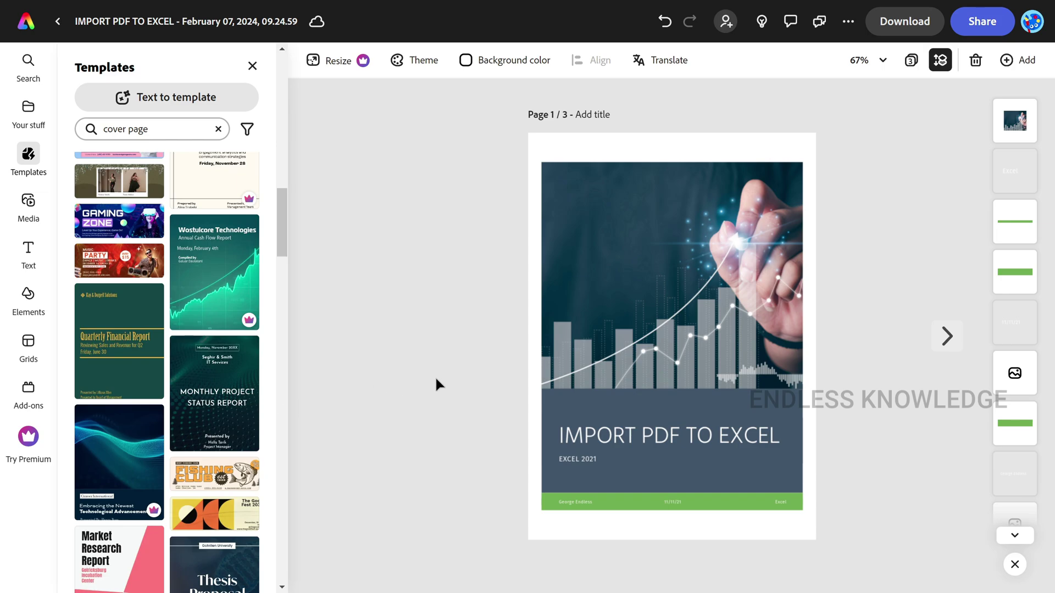
click(195, 428)
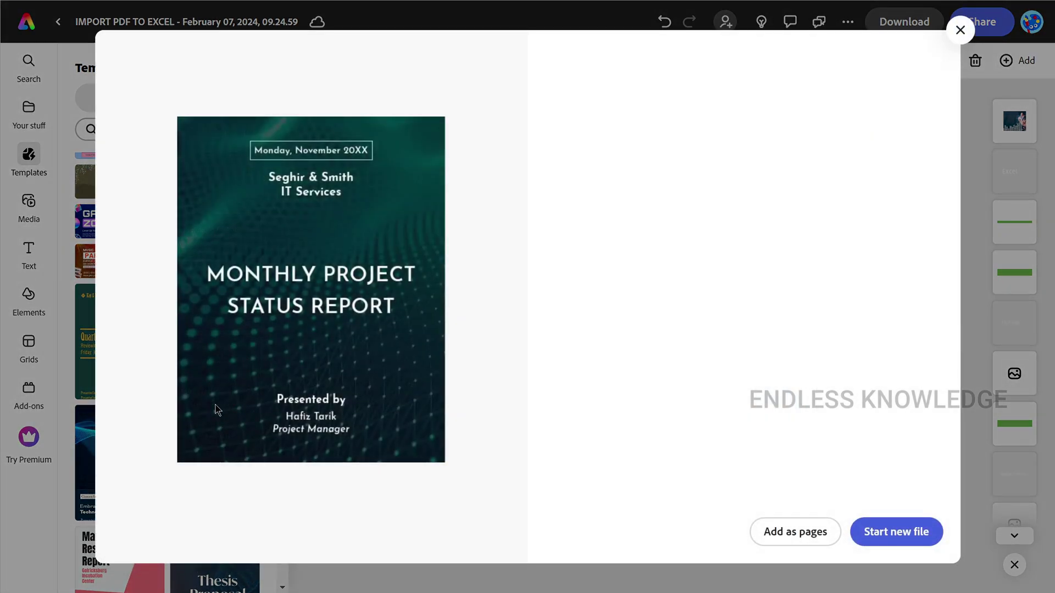
click(956, 28)
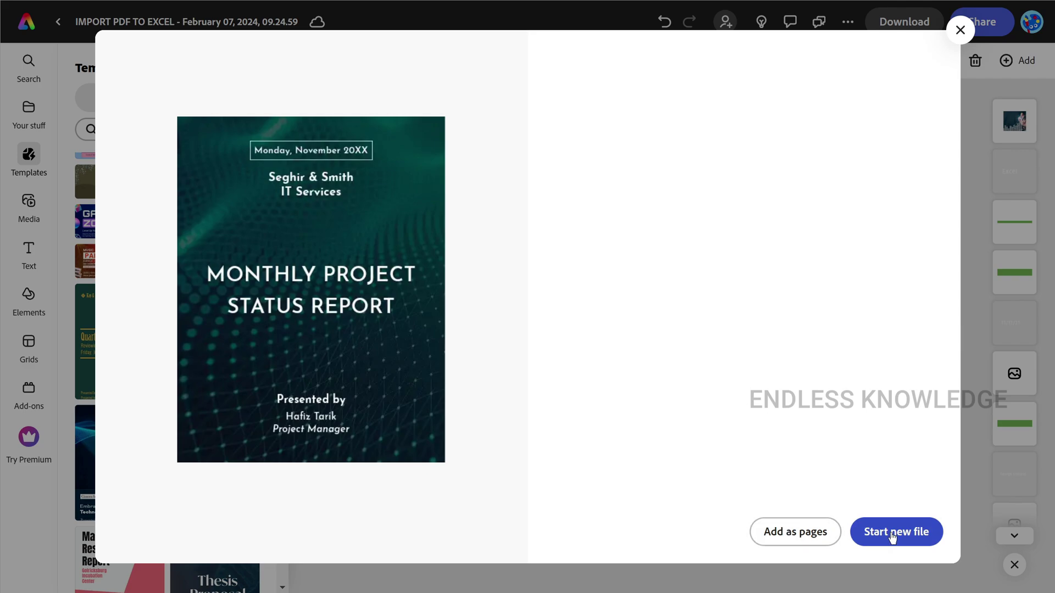
click(776, 535)
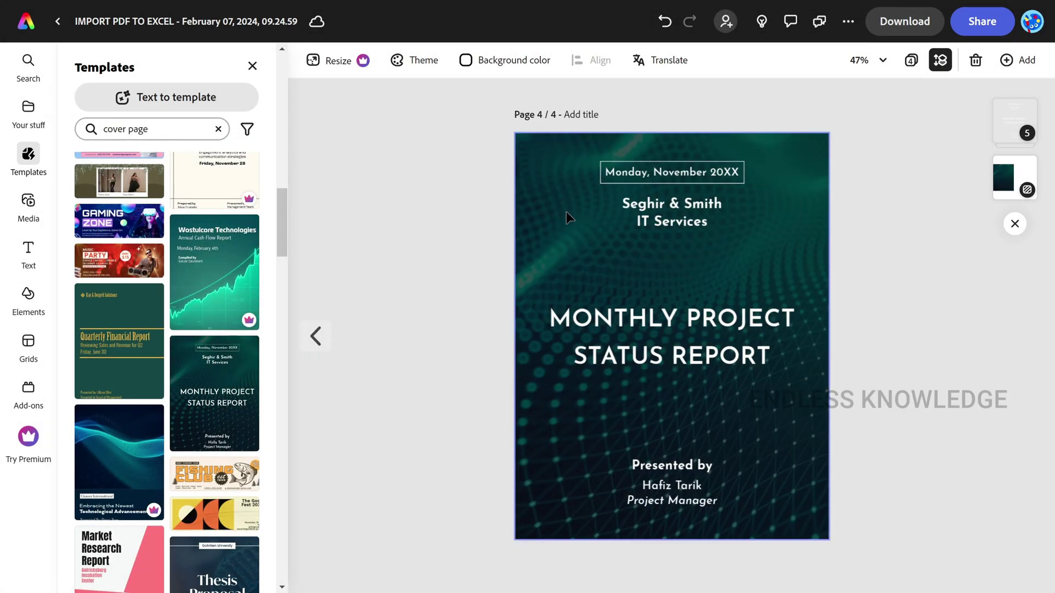
Inspect the background image of the added report cover, and return to page 1
click(566, 212)
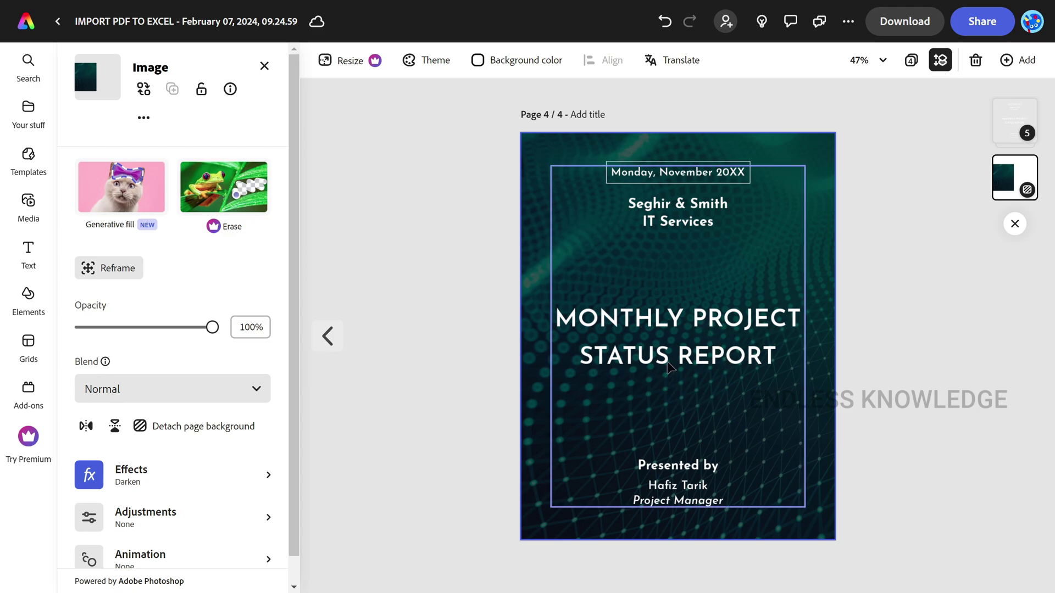
click(327, 336)
click(316, 338)
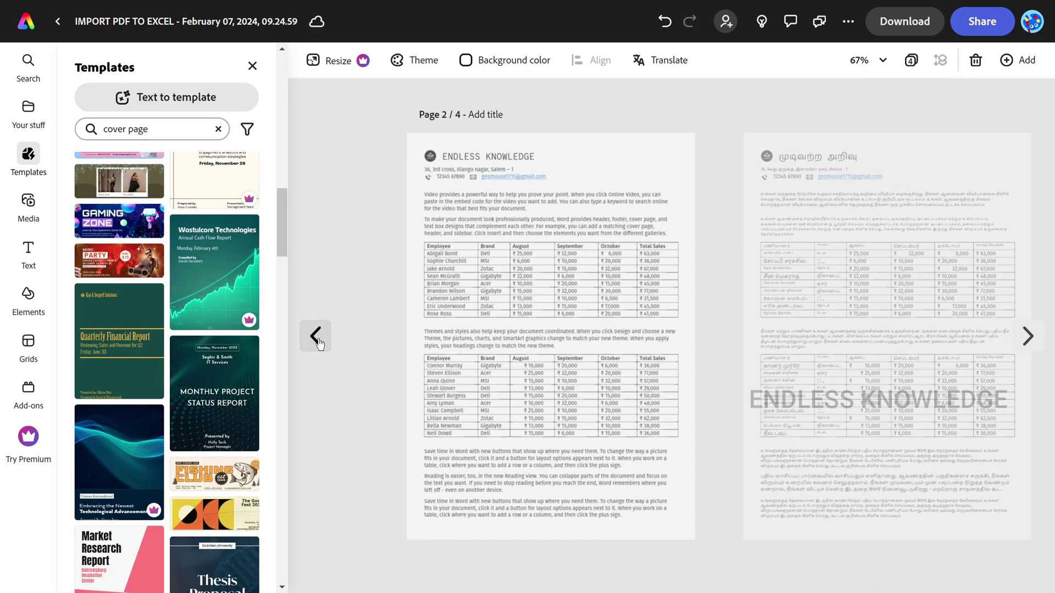
click(317, 338)
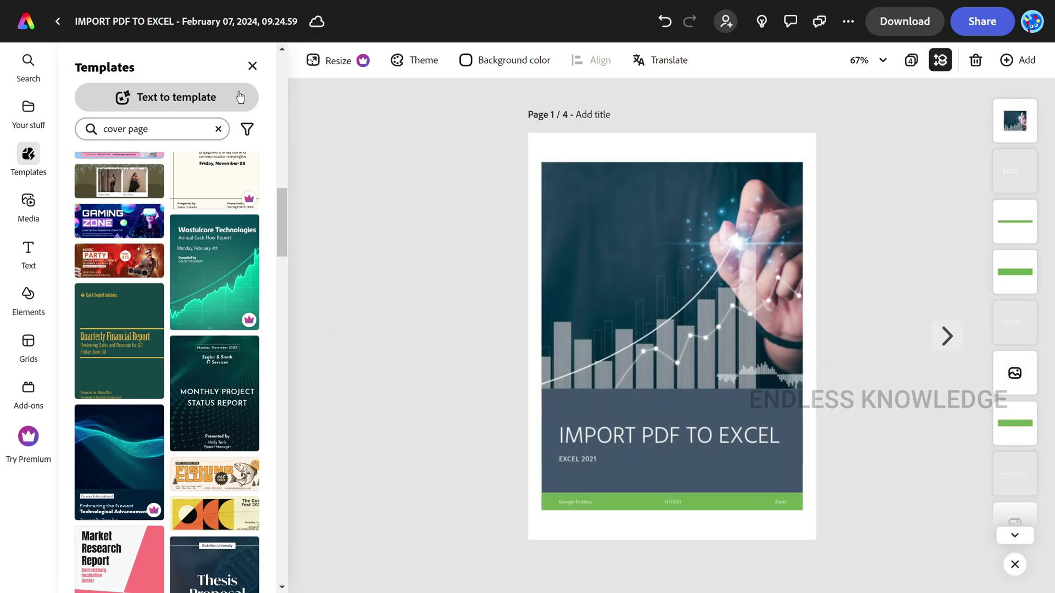
Place the grid with two stacked cells beside one tall cell over page 1's cover photo, and enlarge it to the photo's full width
click(29, 204)
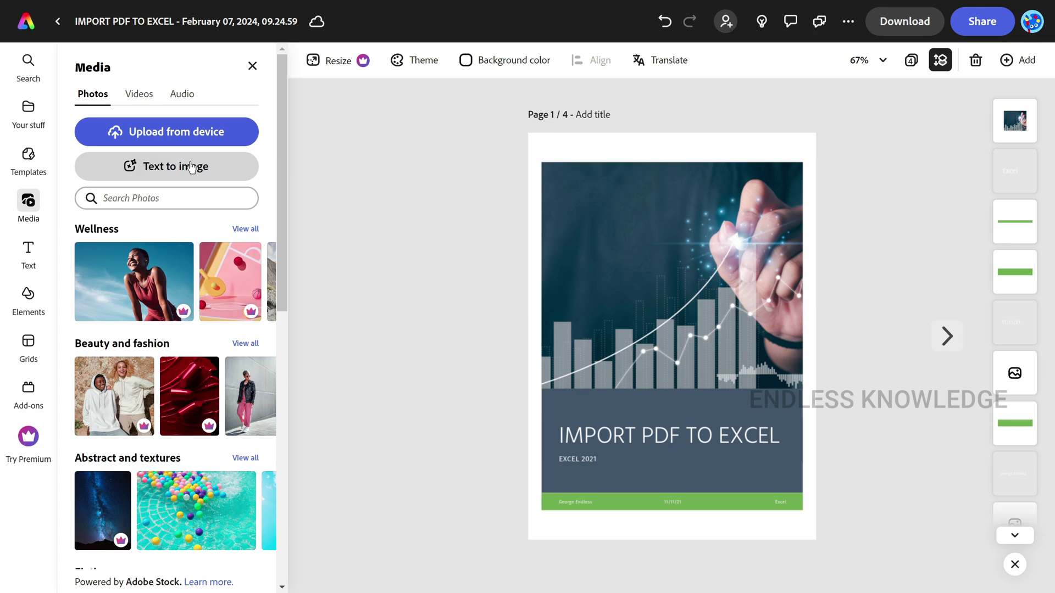
click(28, 250)
click(27, 300)
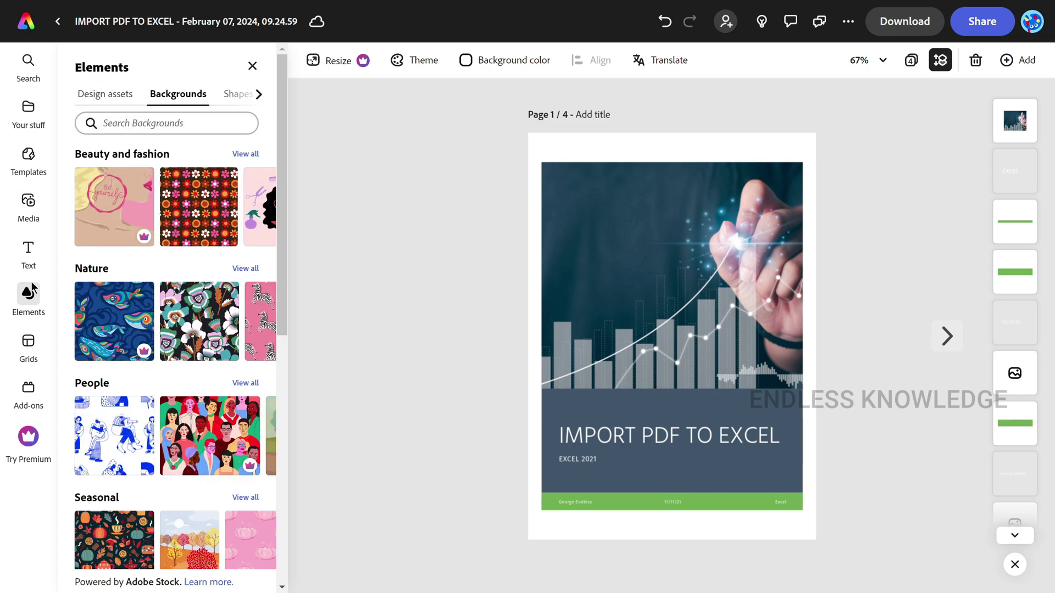
click(27, 346)
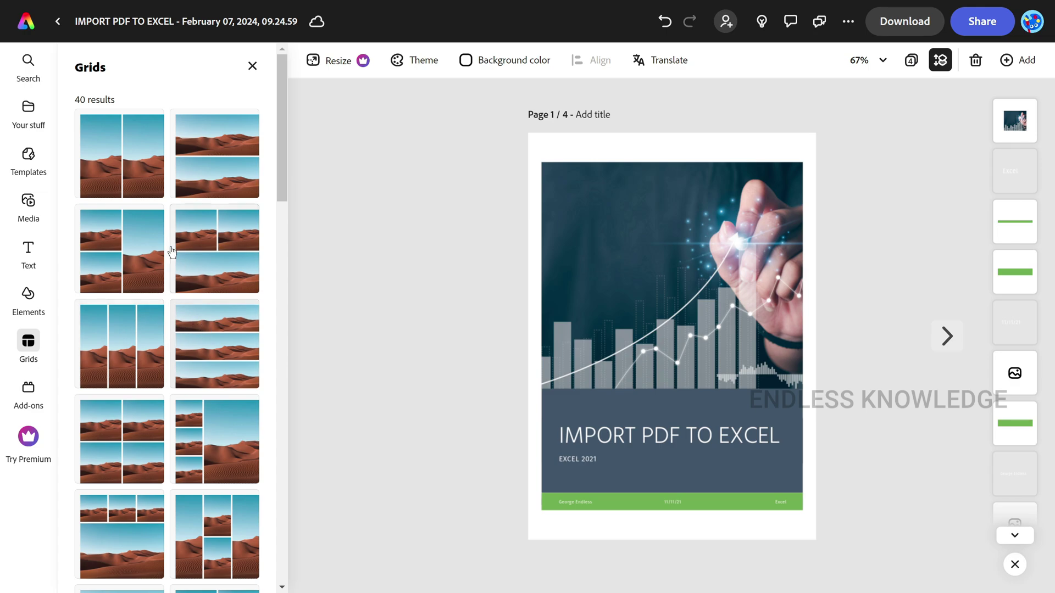
drag(111, 267, 645, 272)
click(621, 232)
drag(621, 231, 626, 230)
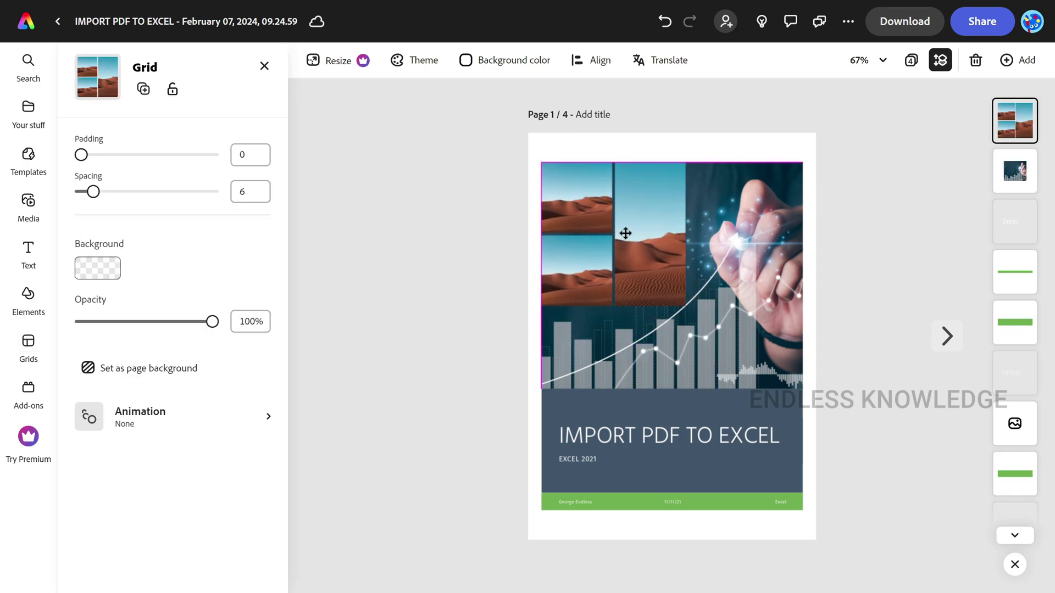
drag(686, 308, 806, 411)
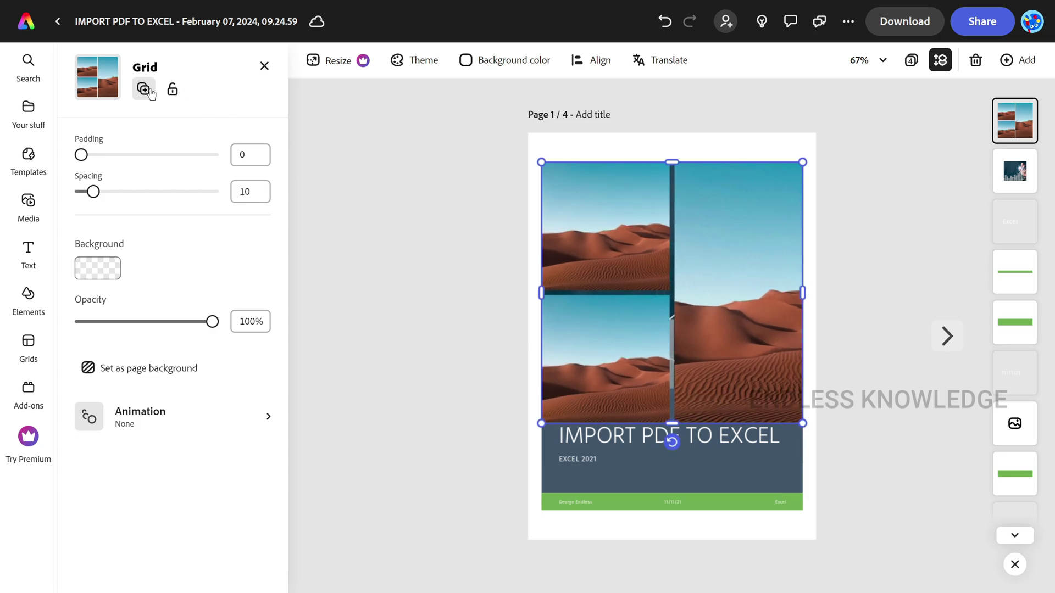
Set the grid's spacing to 12 and its background to white (#FFFFFF)
mouse_move(82, 155)
mouse_down()
mouse_move(90, 158)
mouse_move(77, 157)
mouse_up()
mouse_move(93, 192)
mouse_down()
mouse_move(105, 192)
mouse_move(63, 195)
mouse_move(96, 193)
mouse_up()
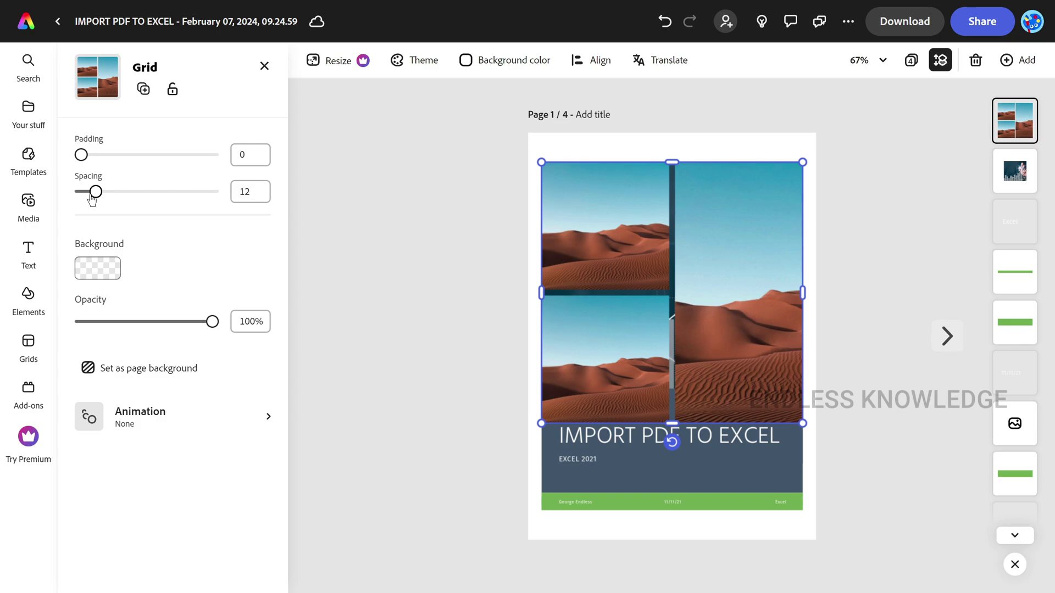
click(105, 274)
drag(146, 357, 275, 357)
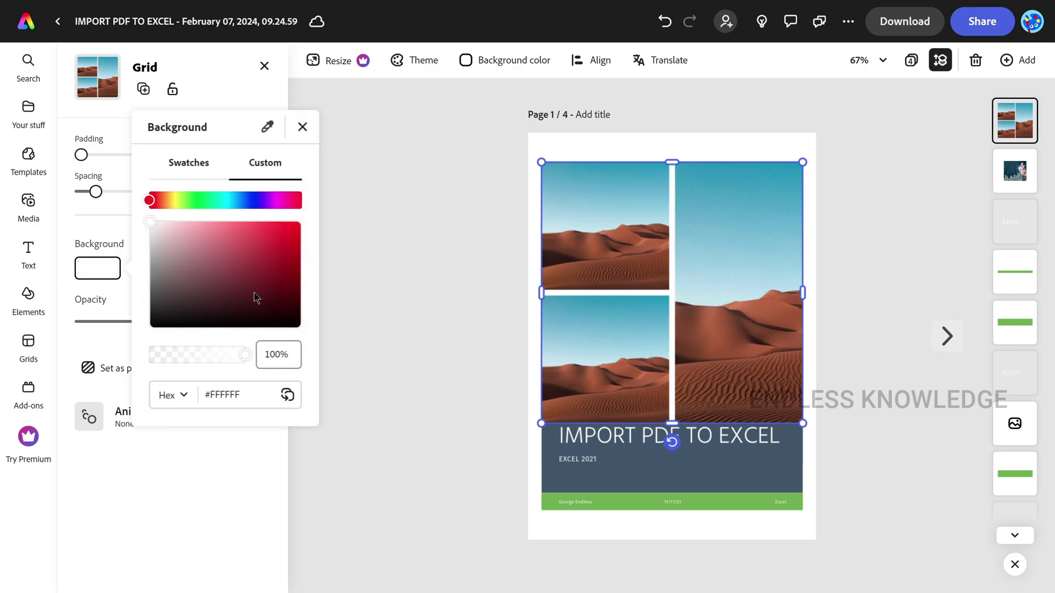
drag(254, 292, 70, 196)
click(302, 127)
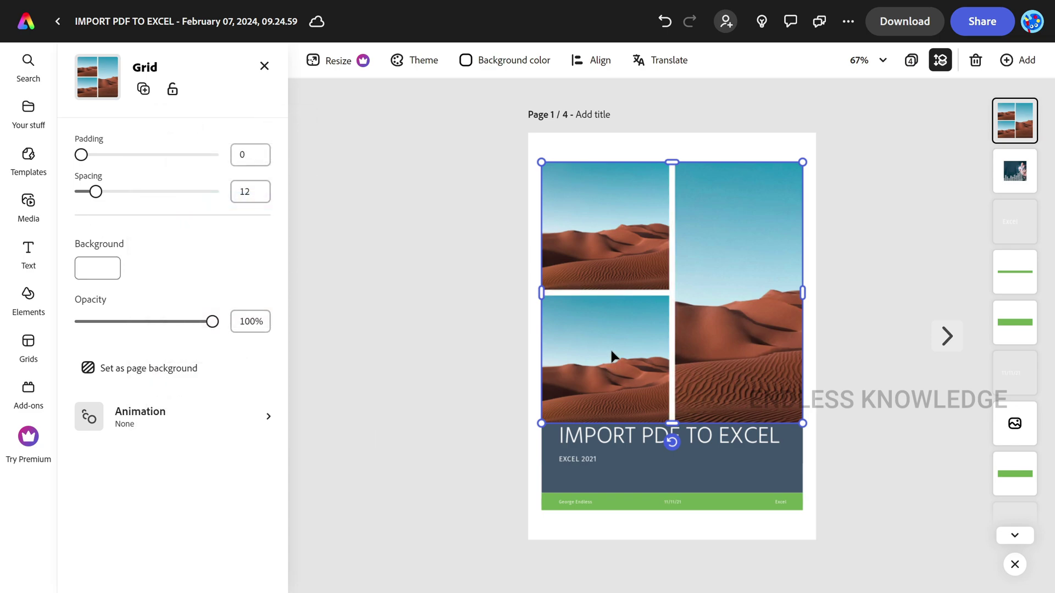
Replace the grid's upper-left desert image with the colorful balls in water photo from Abstract and textures
click(595, 224)
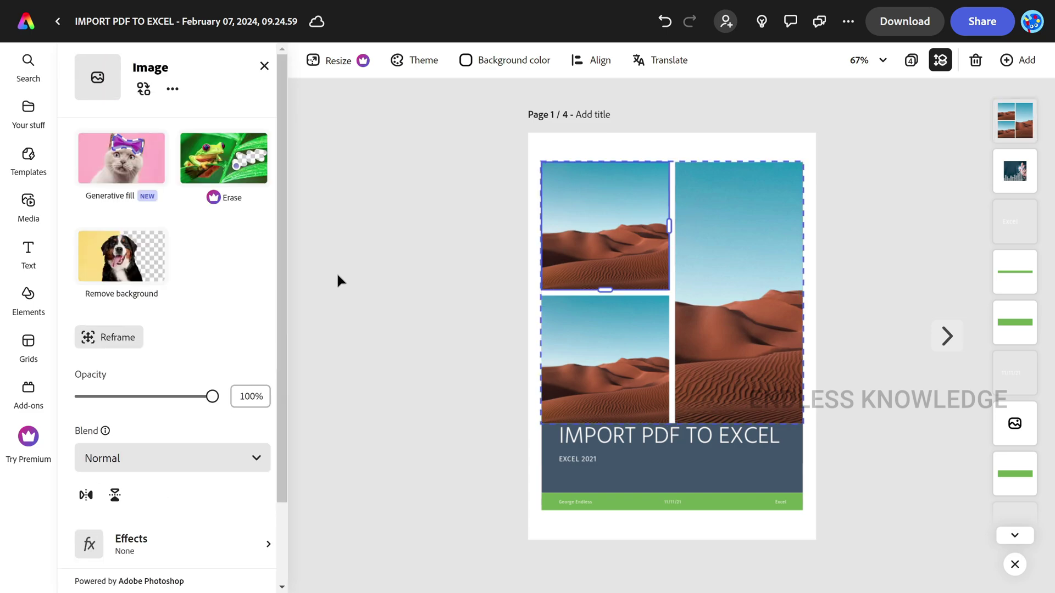
click(28, 203)
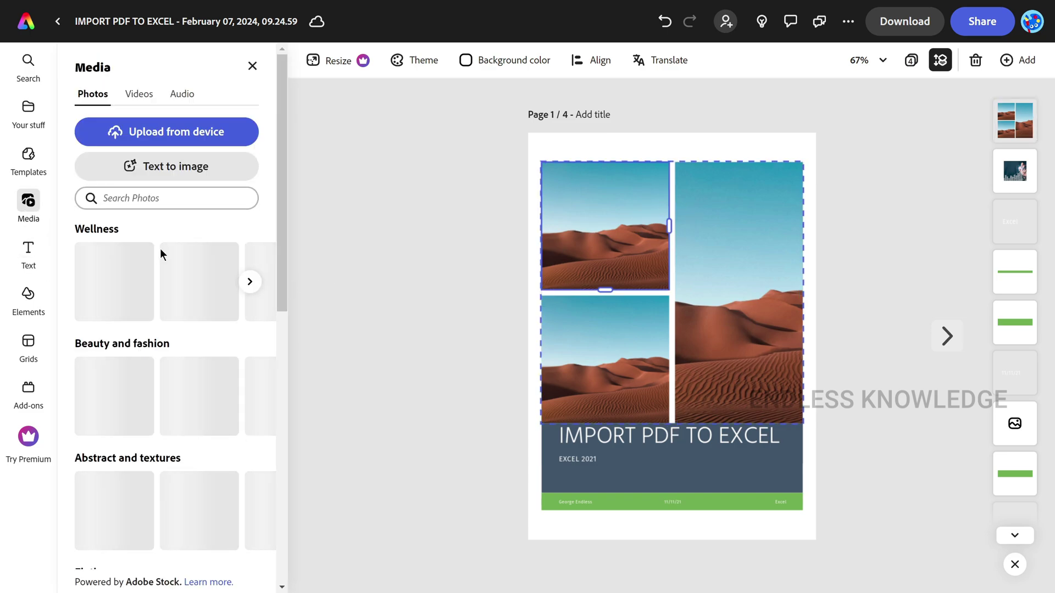
drag(182, 516, 586, 247)
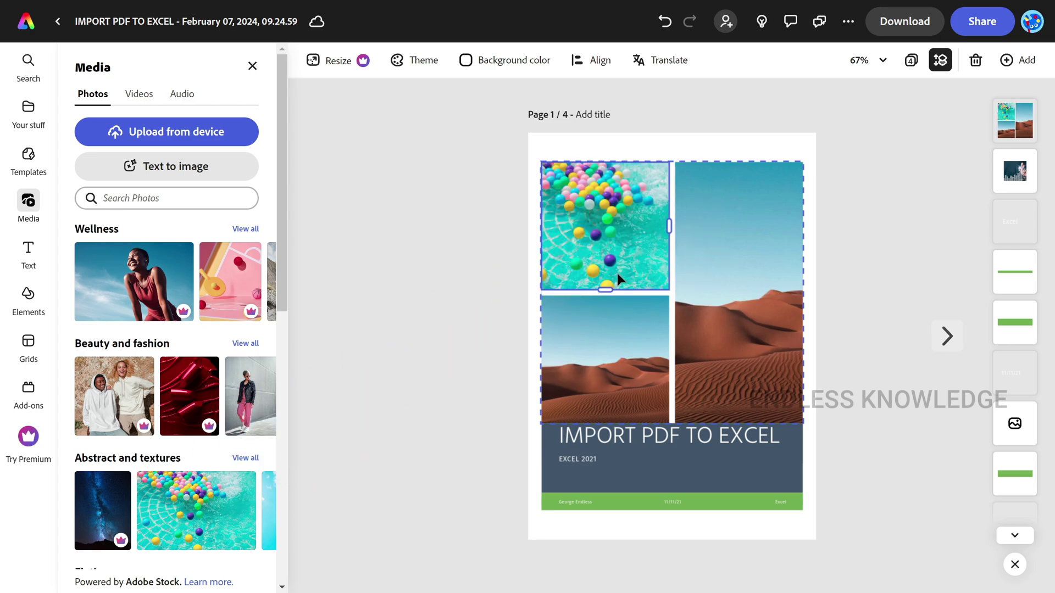
Review every page through to the report cover on page 4, and return to page 1
click(948, 335)
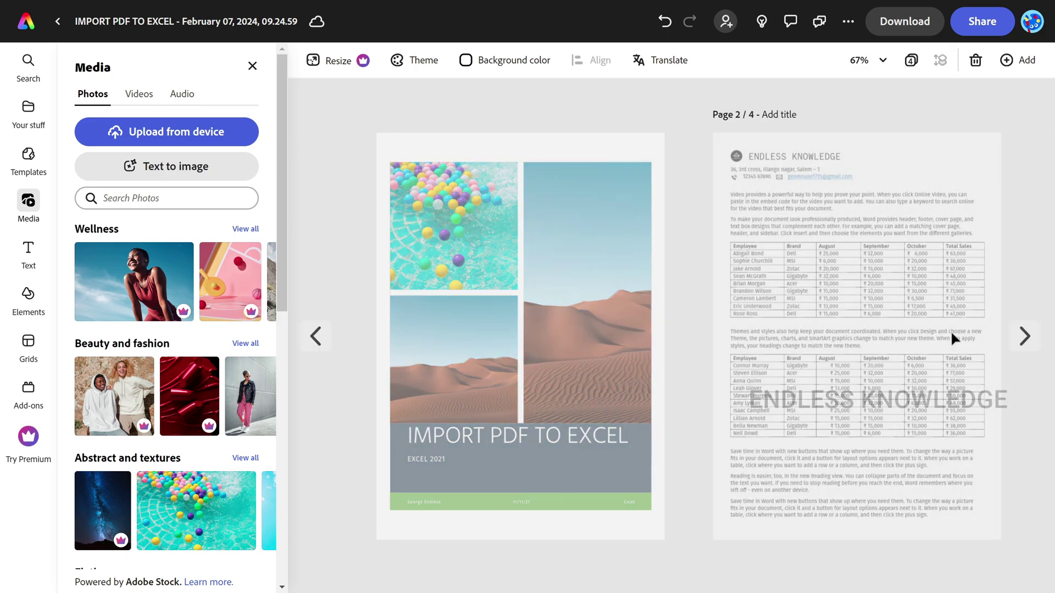
click(1027, 336)
click(1026, 334)
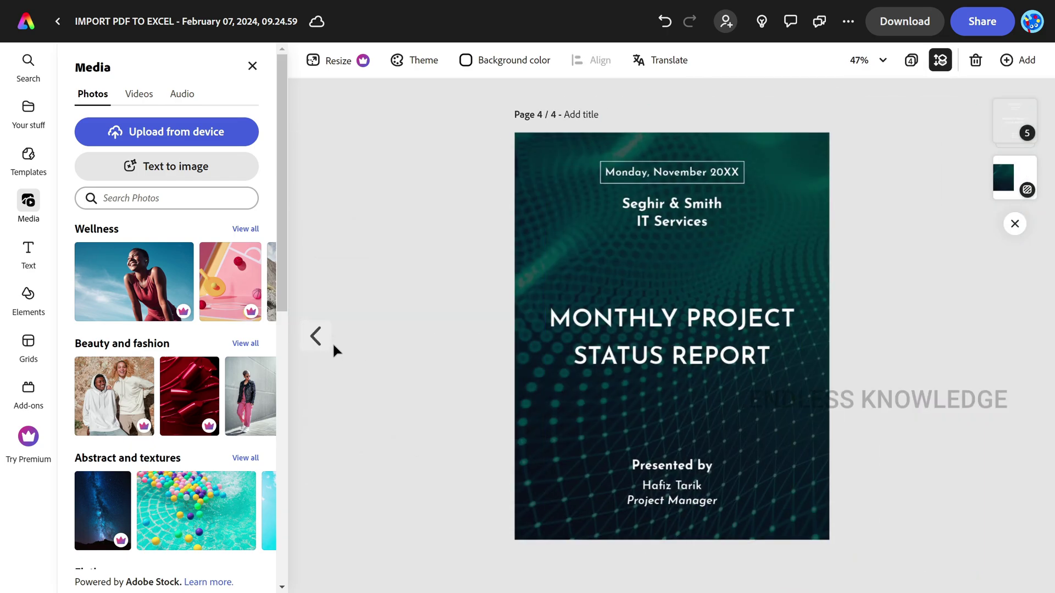
click(327, 342)
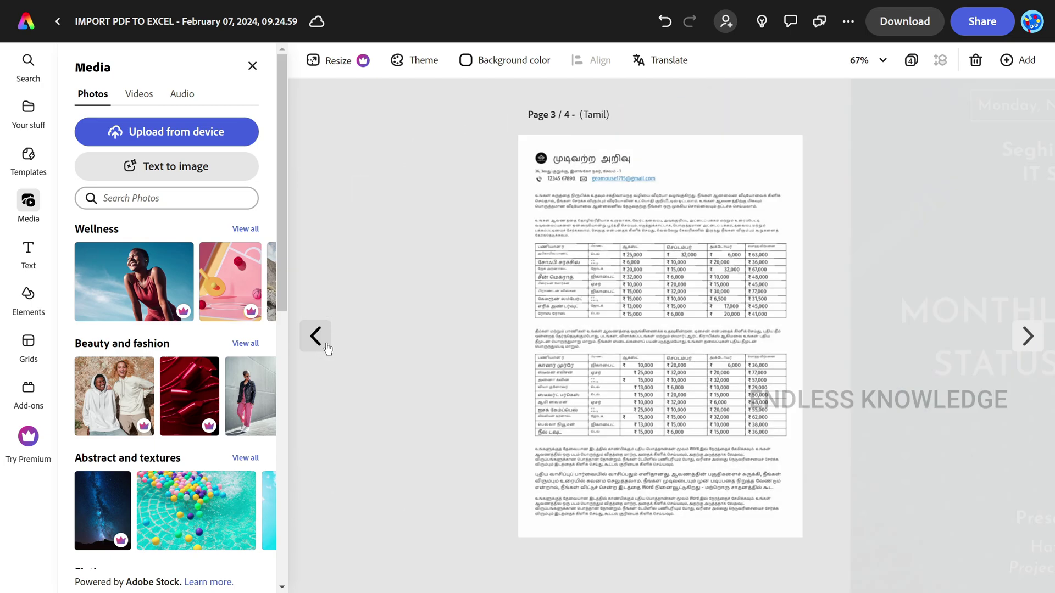
click(327, 344)
click(326, 344)
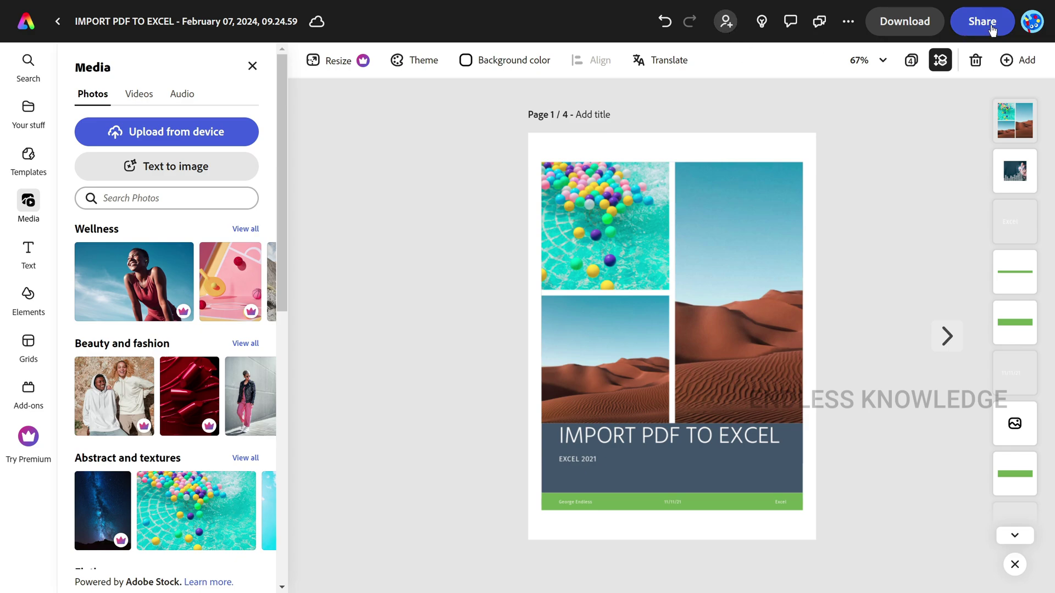
Examine the description of the sharing feature and the file's additional options, such as version history, duplicating and making a template
mouse_move(992, 28)
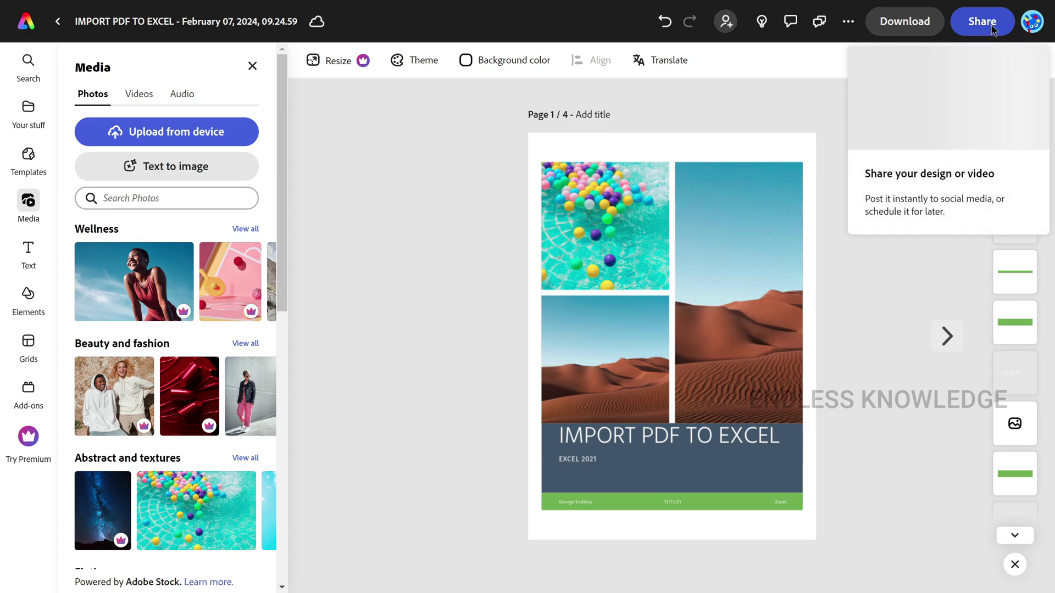
click(848, 22)
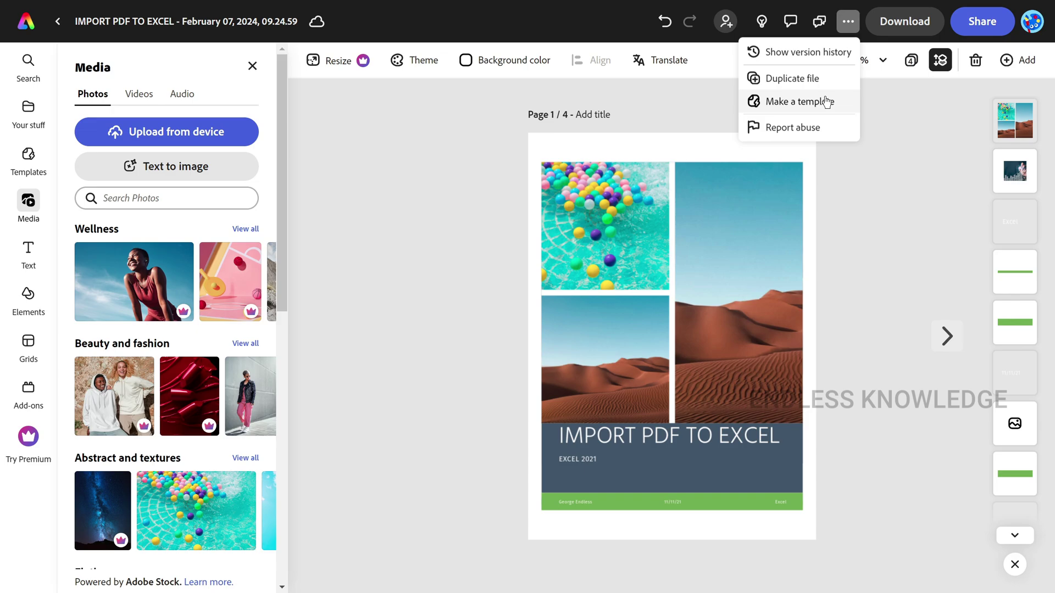
click(891, 134)
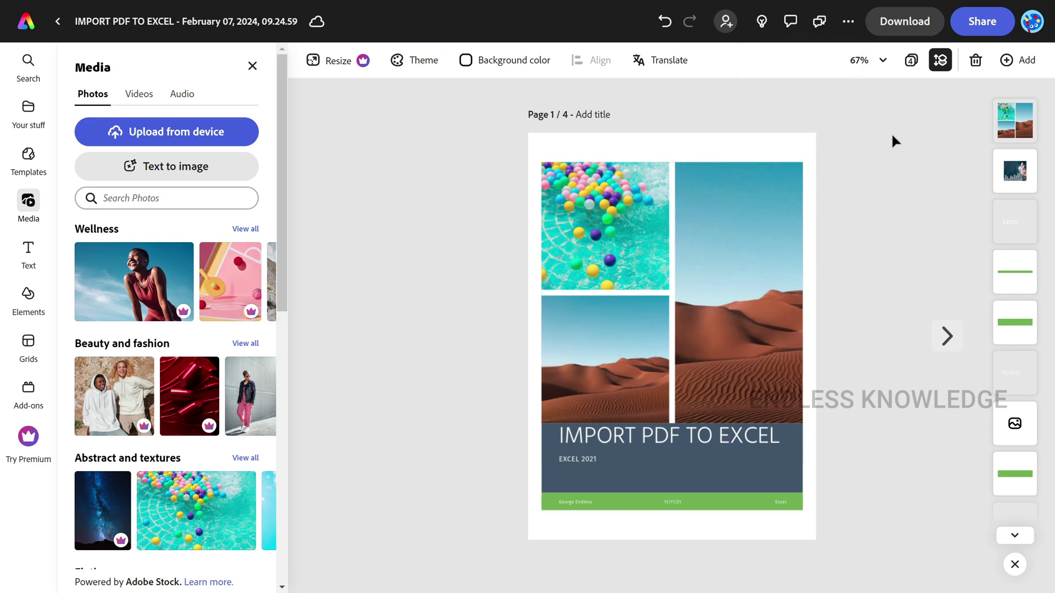
Download all pages as one file in PDF (Best for documents) format and look through the downloaded pages in Acrobat Reader
click(905, 31)
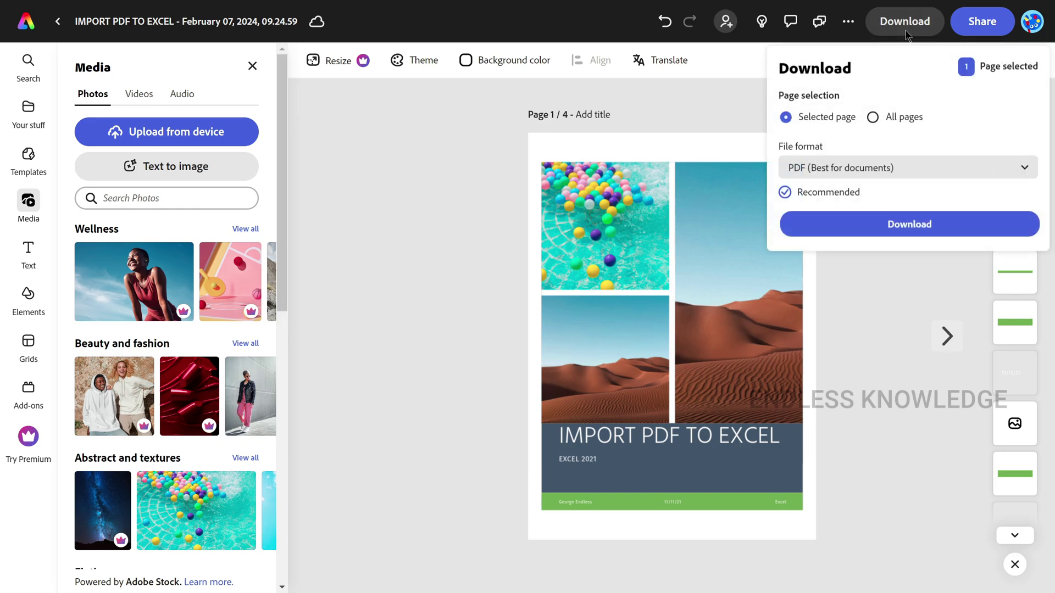
click(879, 119)
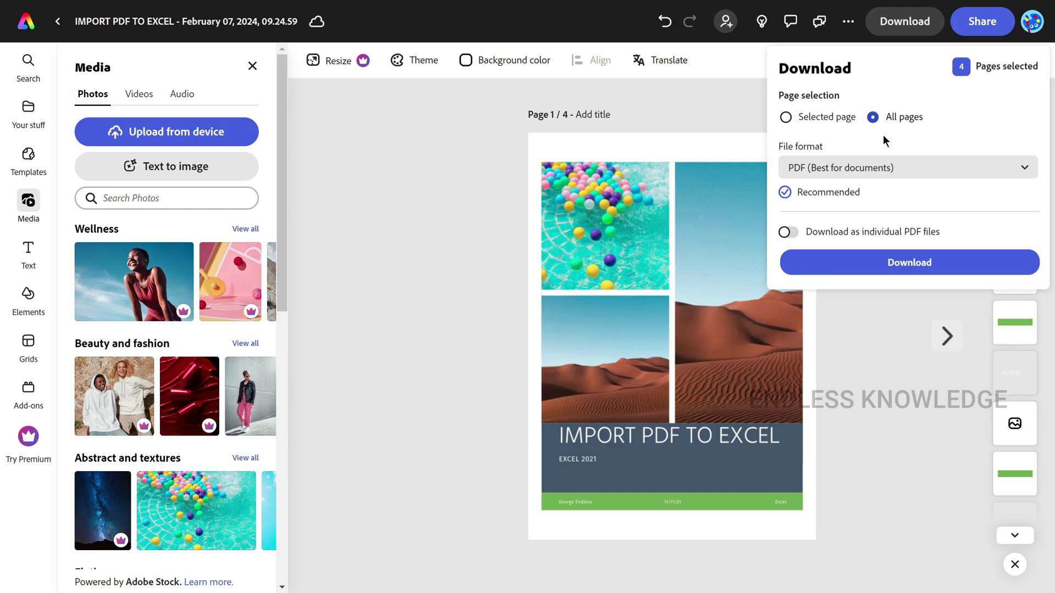
click(878, 171)
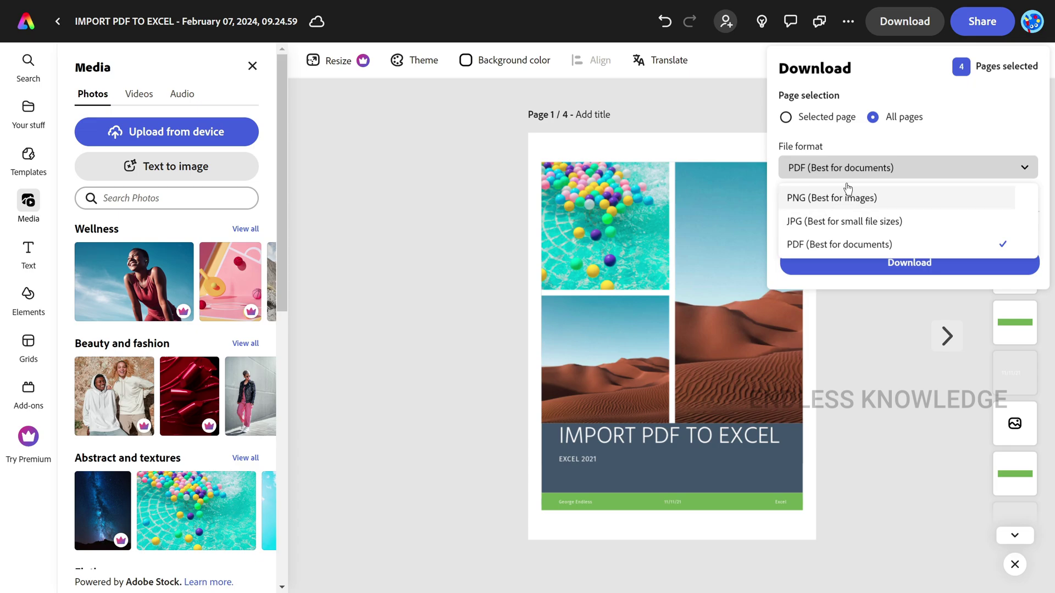
click(856, 166)
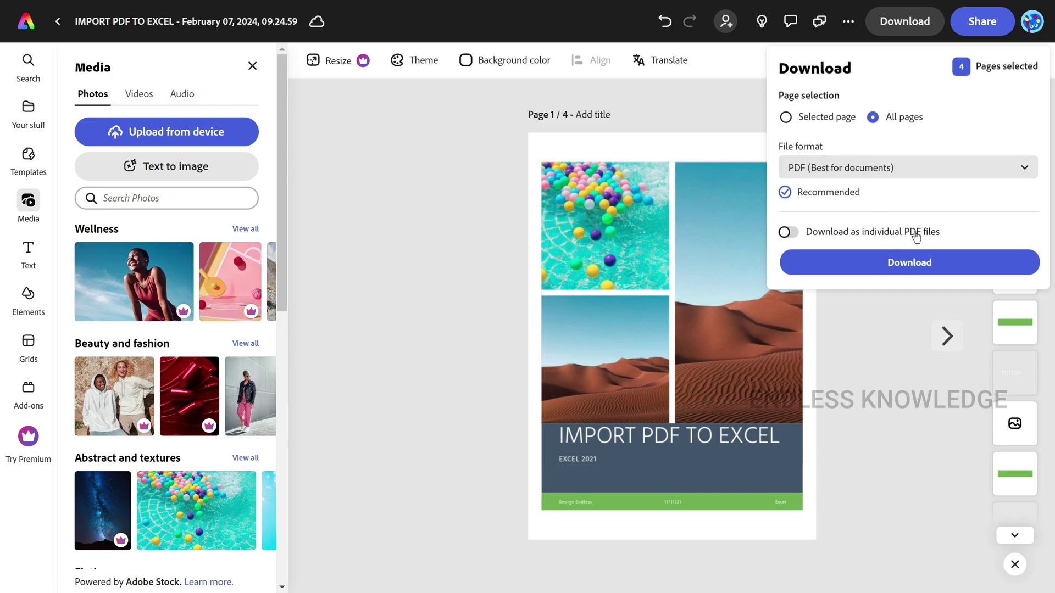
click(889, 265)
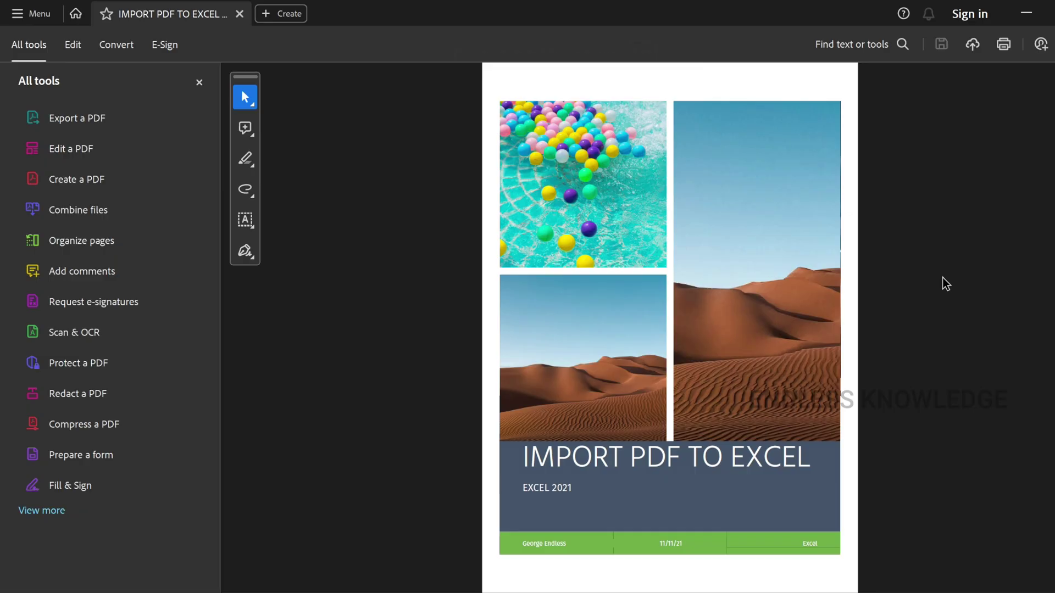
scroll(942, 278, down, 3)
scroll(942, 279, up, 3)
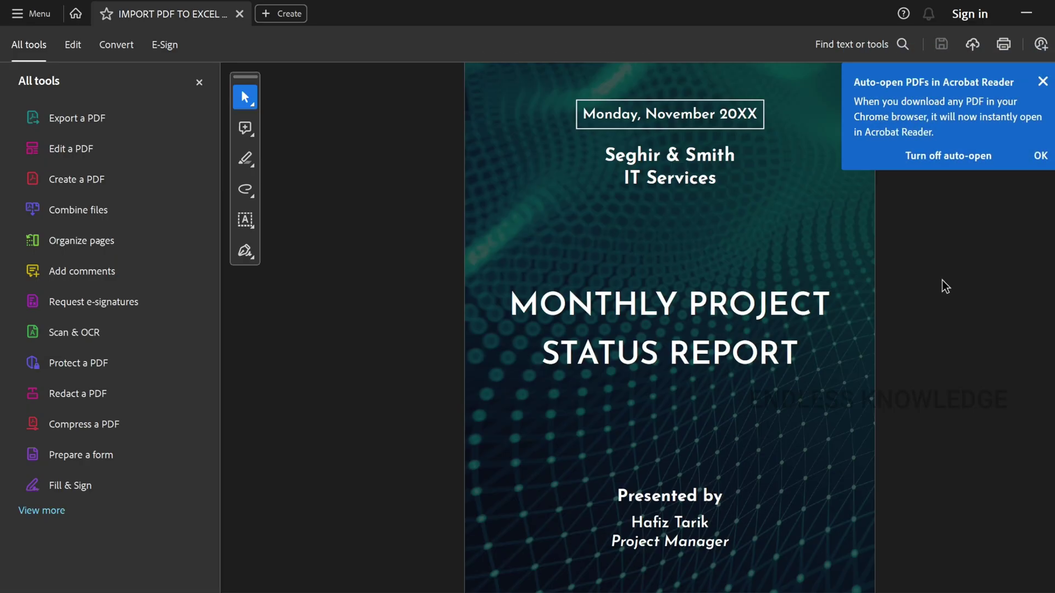
scroll(941, 281, up, 3)
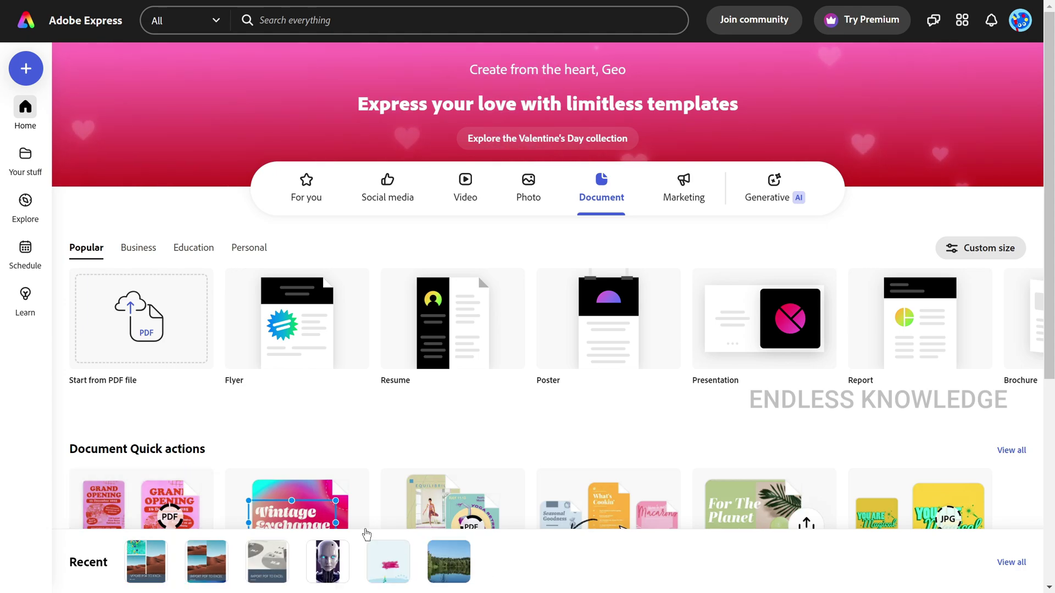
Reopen the most recently edited IMPORT PDF TO EXCEL file from the saved files in Adobe Express
click(29, 159)
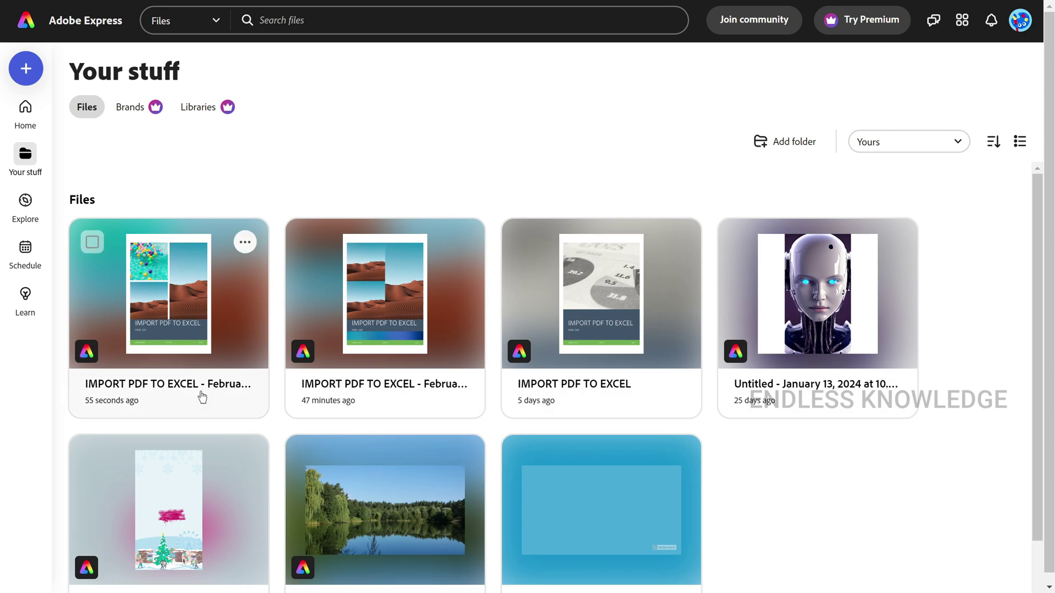
click(188, 309)
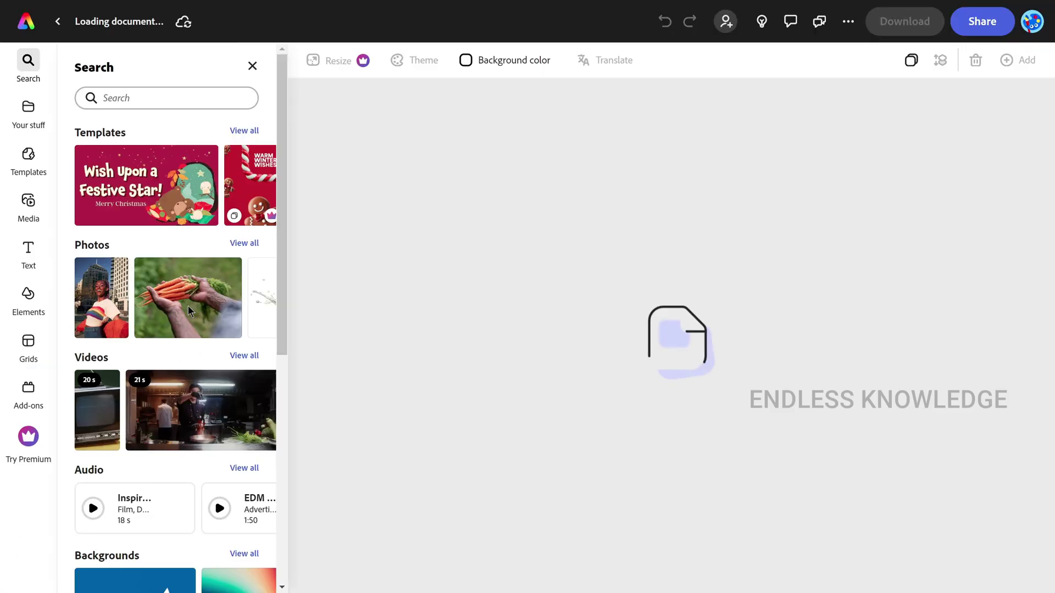